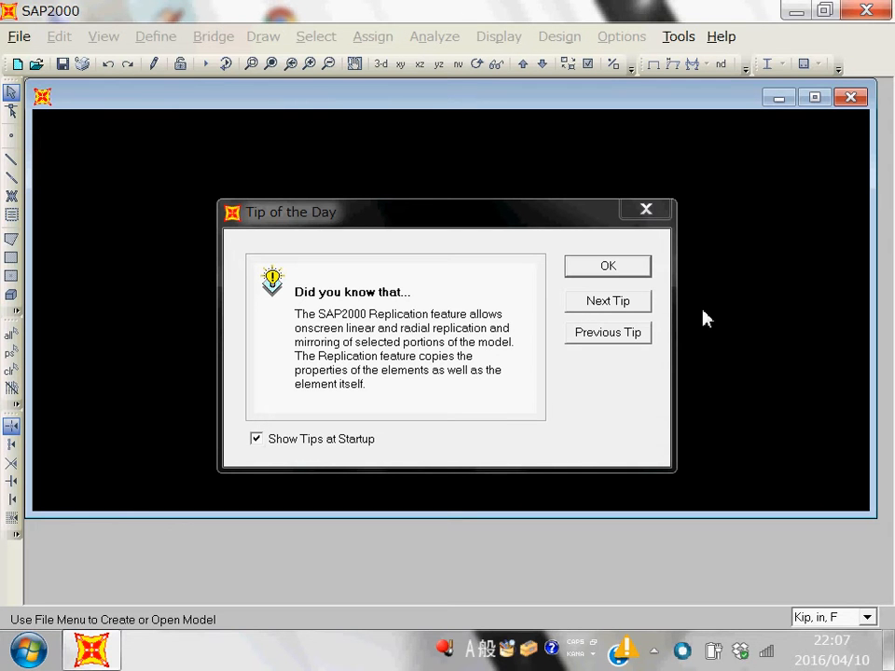
Dismiss the startup Tip of the Day.
{"action": "left_click", "coordinate": [639, 270]}
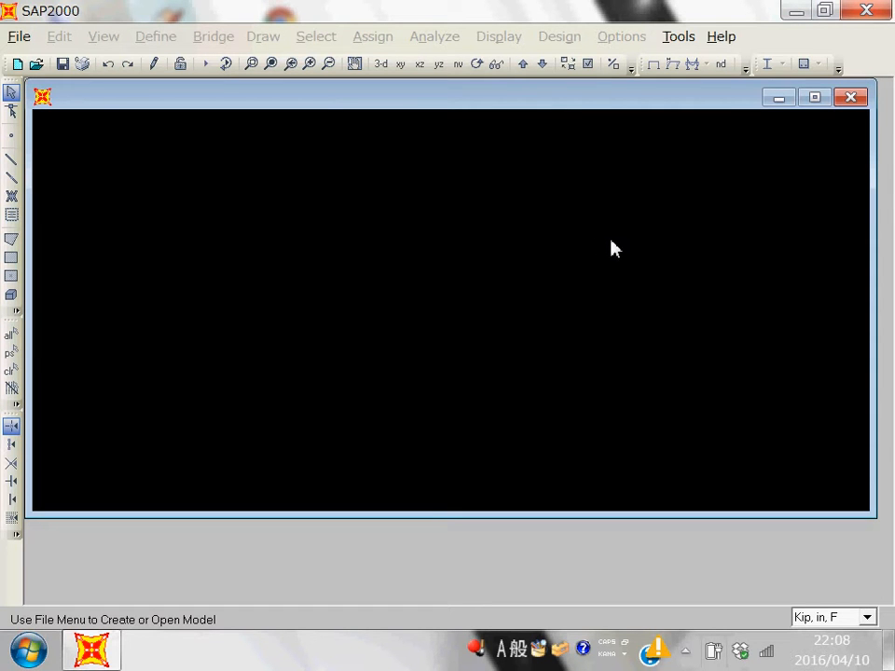
{"action": "left_click", "coordinate": [15, 37]}
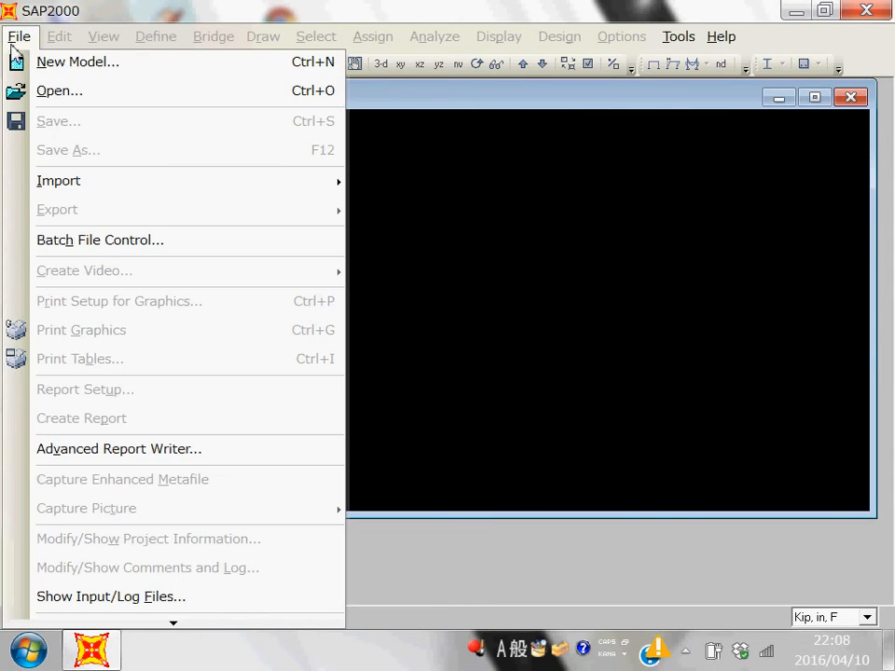
{"action": "left_click", "coordinate": [73, 63]}
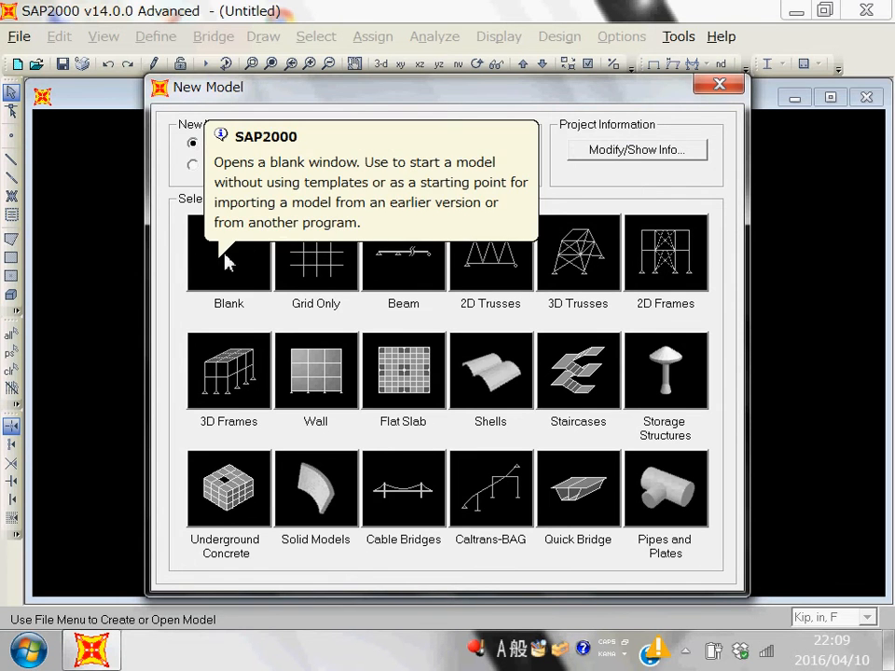
{"action": "left_click", "coordinate": [324, 258]}
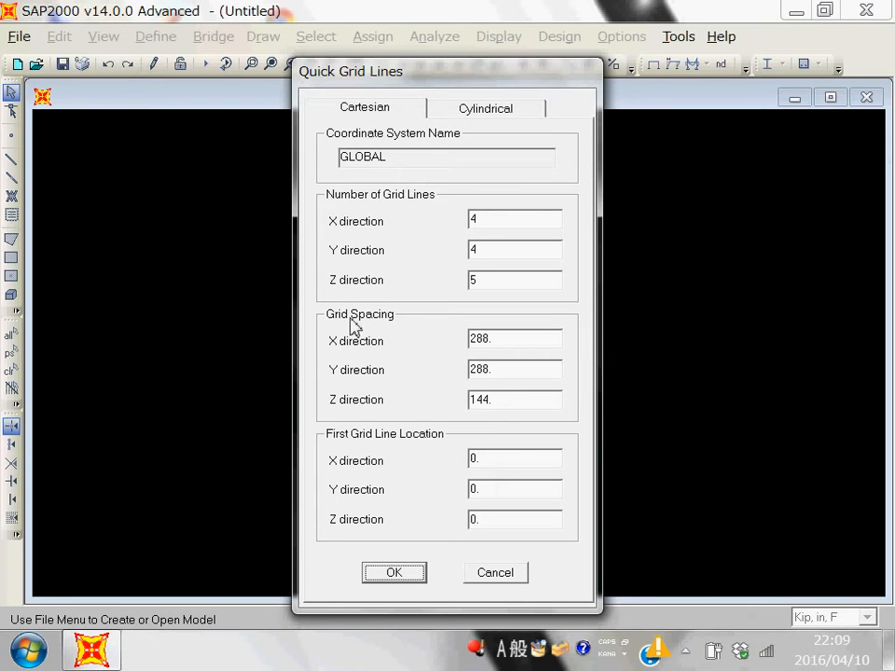
{"action": "double_click", "coordinate": [499, 347]}
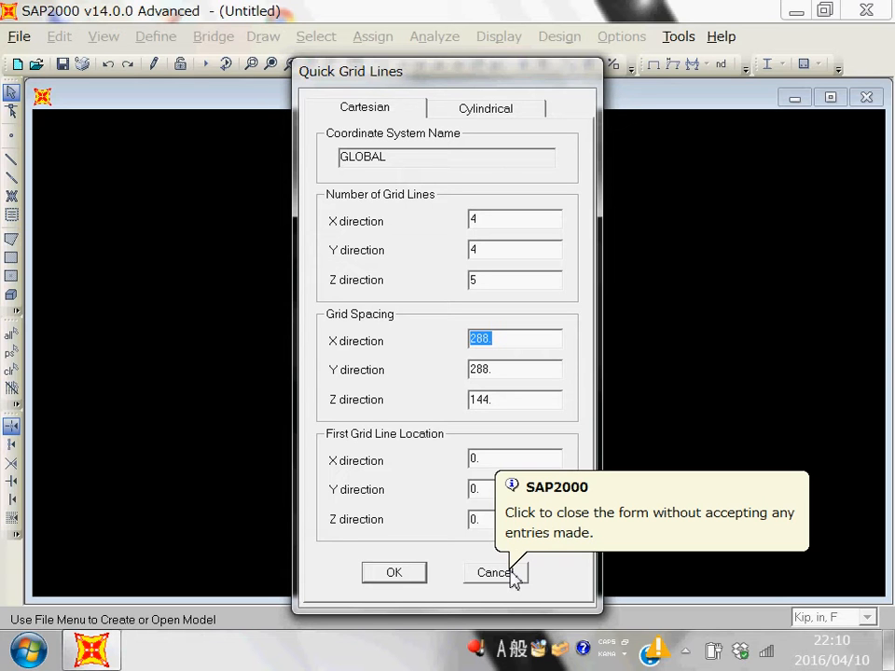
{"action": "left_click", "coordinate": [511, 575]}
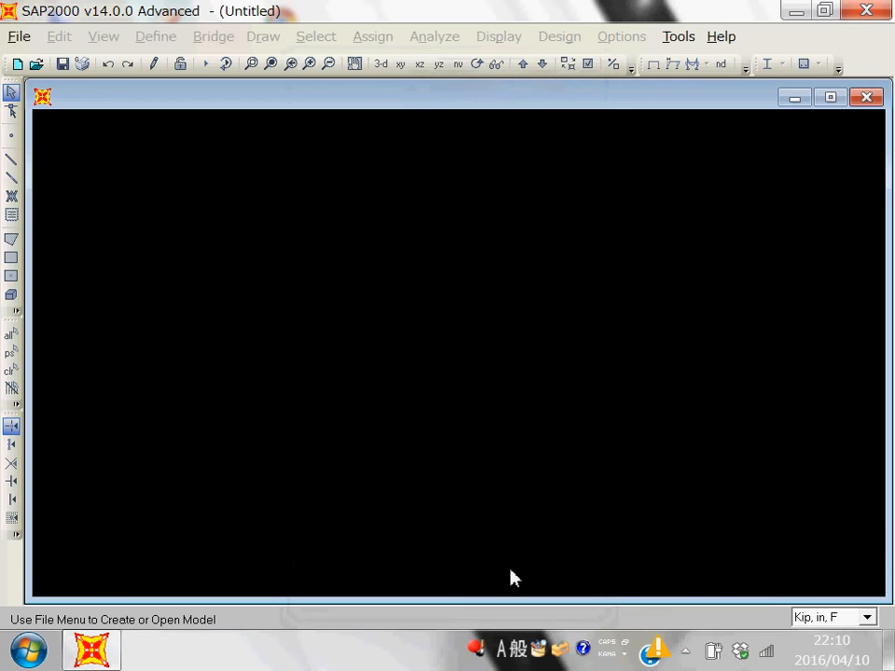
Set the program's working units to N, mm, C.
{"action": "left_click", "coordinate": [825, 619]}
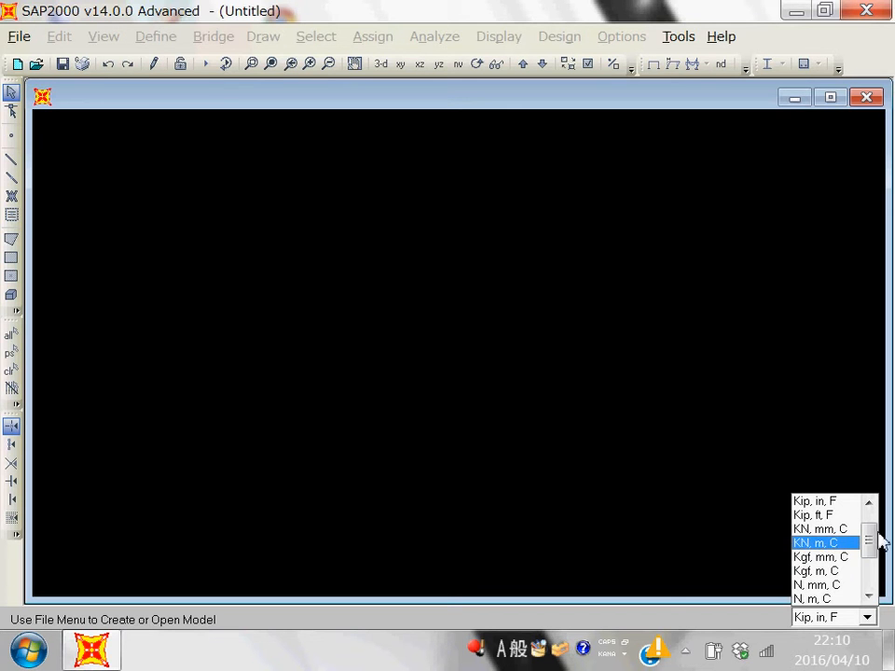
{"action": "left_click_drag", "start_coordinate": [871, 537], "coordinate": [870, 542]}
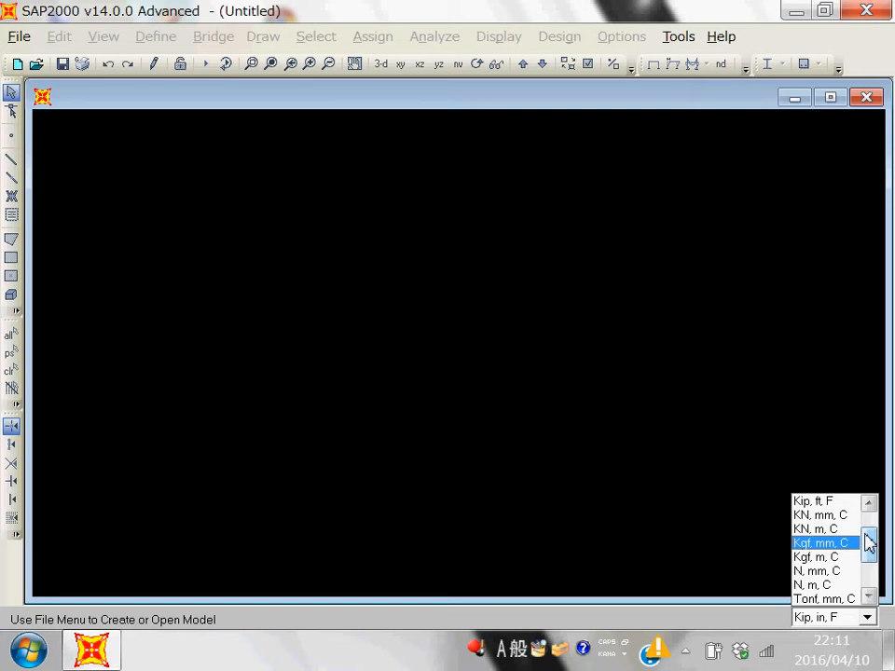
{"action": "left_click", "coordinate": [826, 571]}
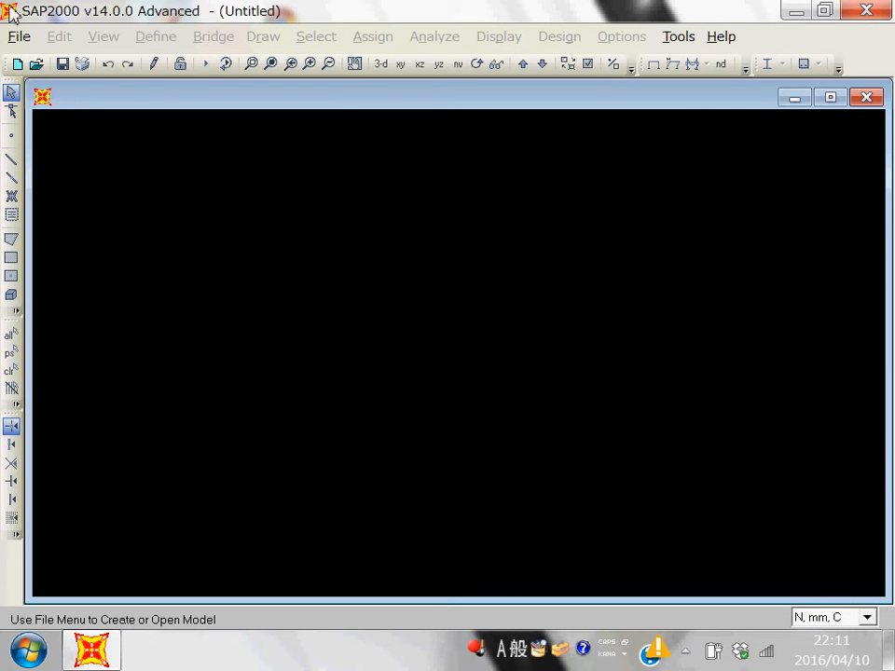
Start a new model from the Grid Only template.
{"action": "left_click", "coordinate": [19, 36]}
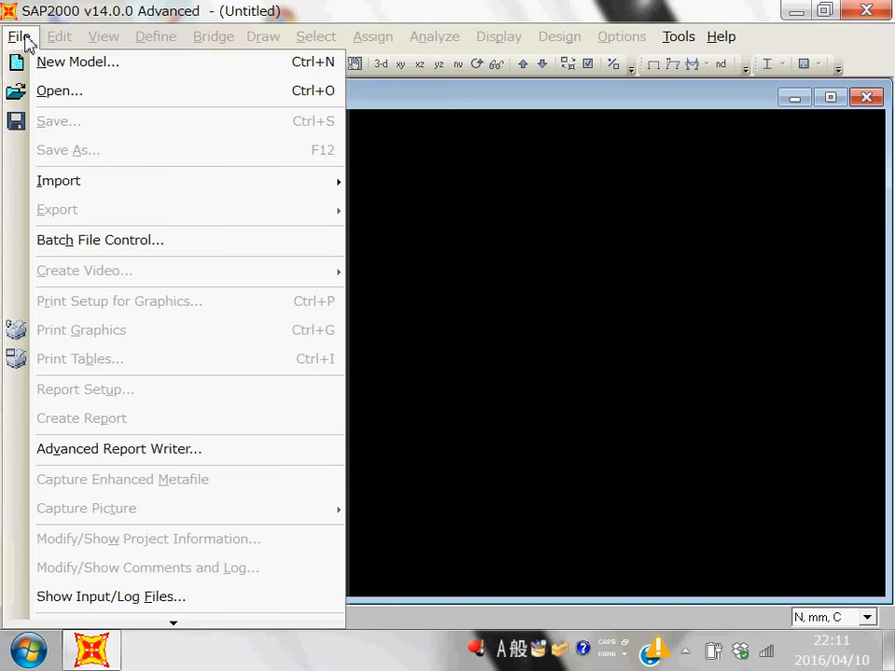
{"action": "left_click", "coordinate": [49, 63]}
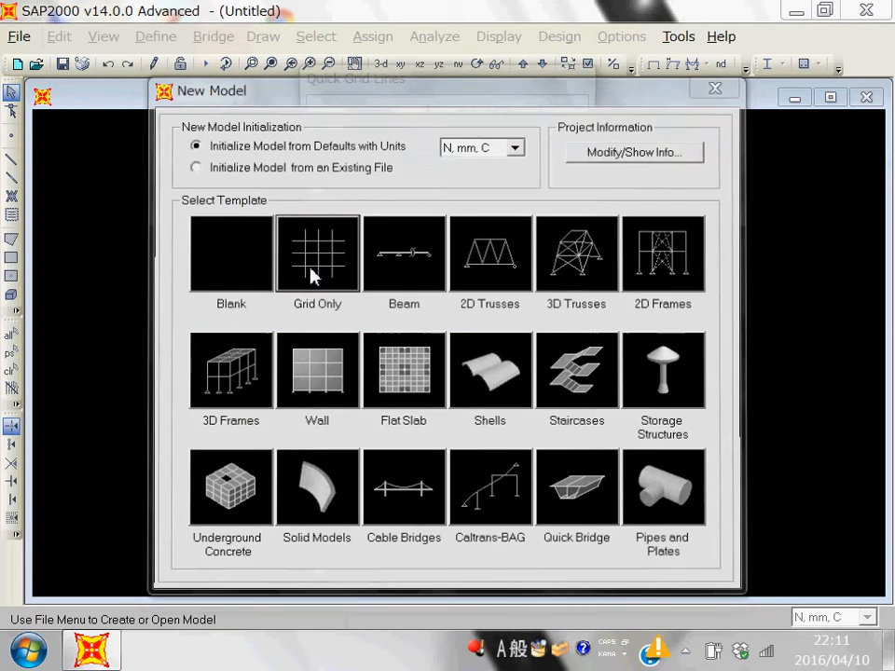
{"action": "left_click", "coordinate": [313, 272]}
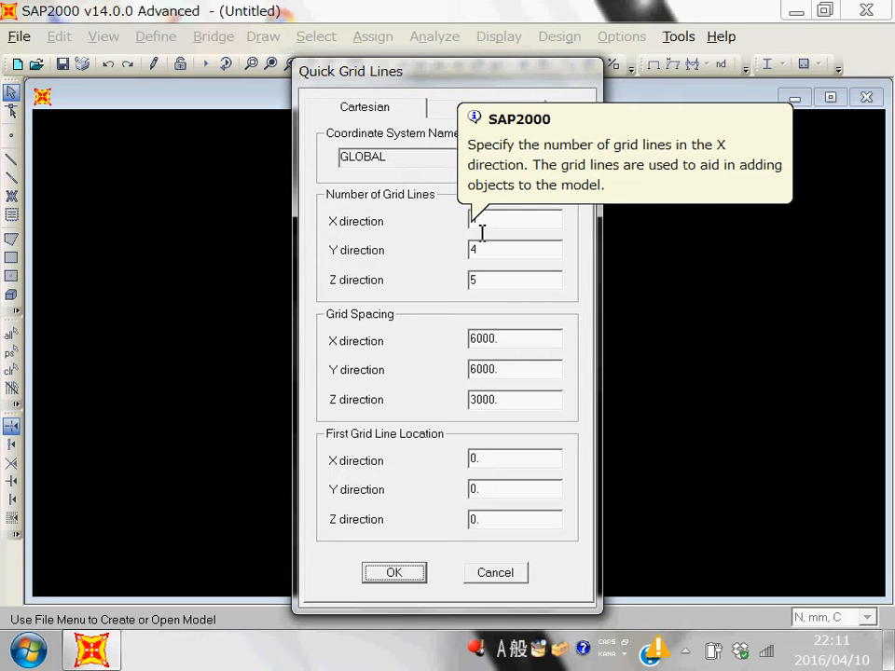
Set the number of grid lines in the X direction to 7.
{"action": "type", "text": "4"}
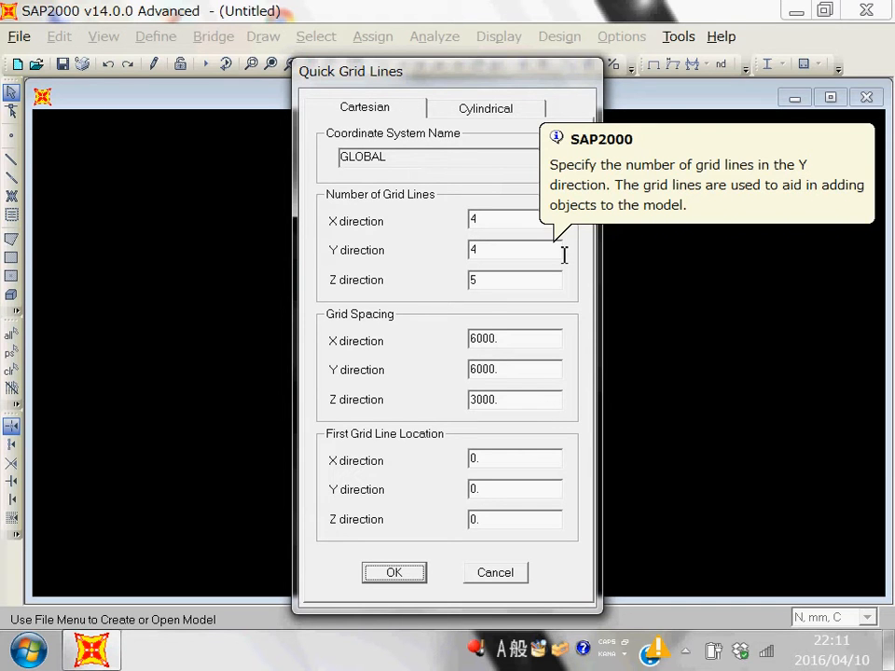
{"action": "left_click", "coordinate": [484, 225]}
{"action": "double_click", "coordinate": [485, 229]}
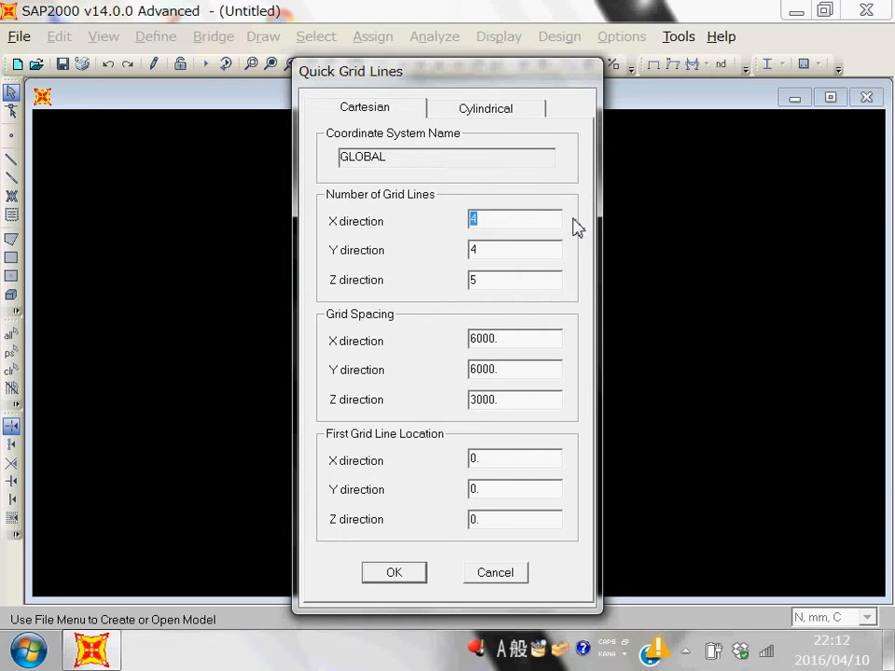
{"action": "type", "text": "6"}
{"action": "left_click_drag", "start_coordinate": [489, 226], "coordinate": [463, 221]}
{"action": "type", "text": "7"}
{"action": "left_click_drag", "start_coordinate": [487, 257], "coordinate": [472, 251]}
{"action": "left_click", "coordinate": [501, 292]}
Set the Z direction grid spacing to 3500 mm and generate the Cartesian grid.
{"action": "left_click", "coordinate": [537, 347]}
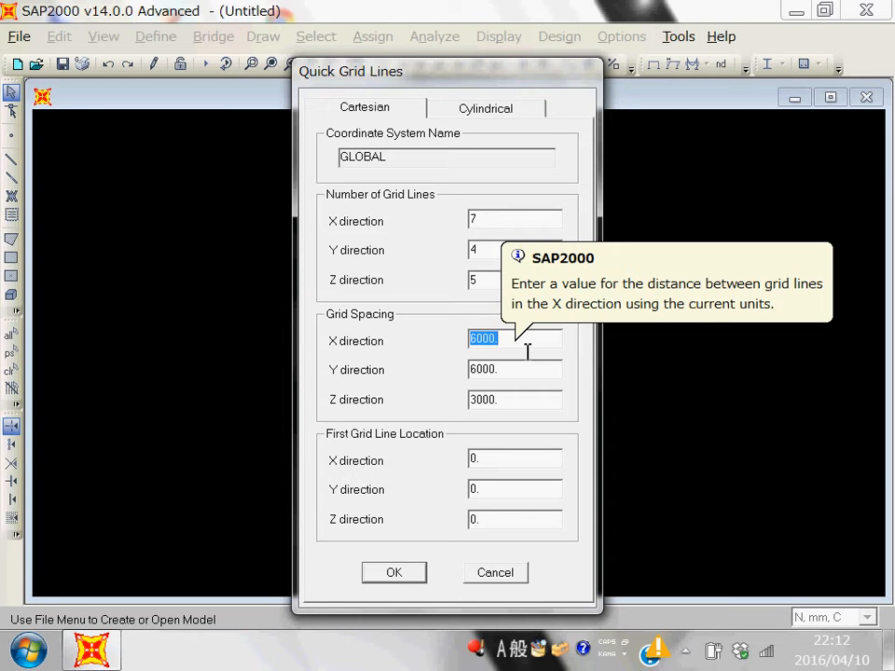
{"action": "left_click", "coordinate": [534, 402]}
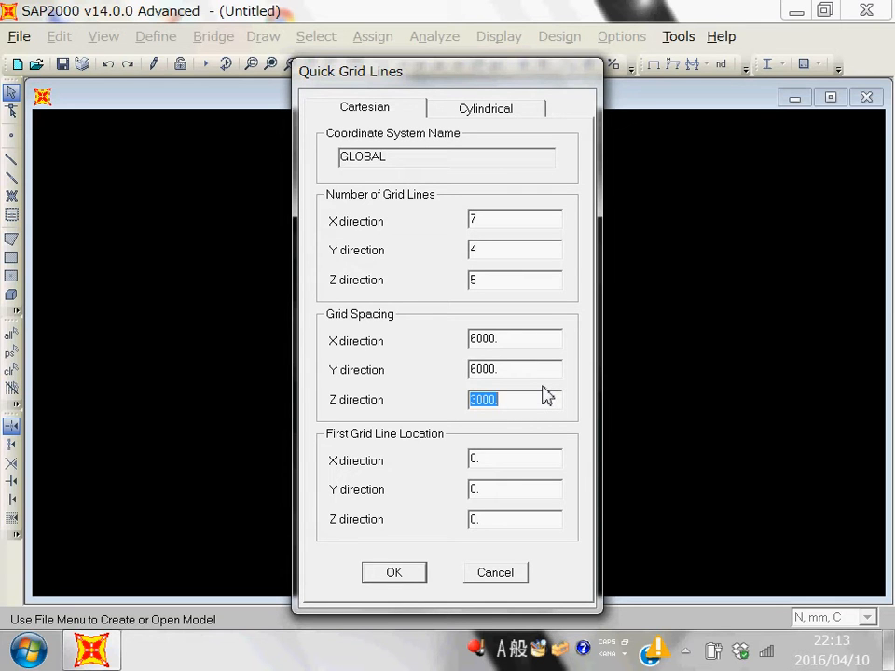
{"action": "type", "text": "3500"}
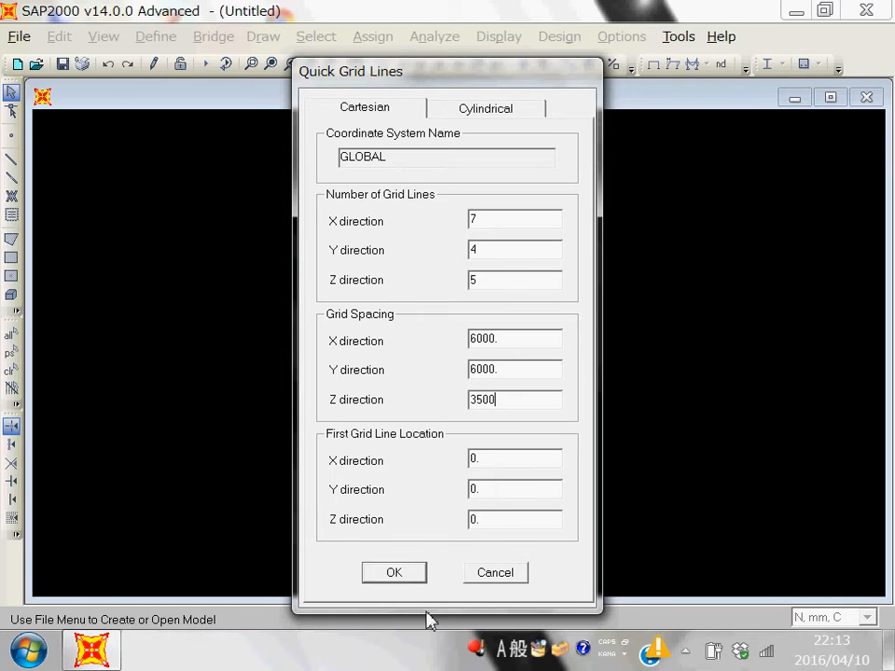
{"action": "left_click", "coordinate": [404, 572]}
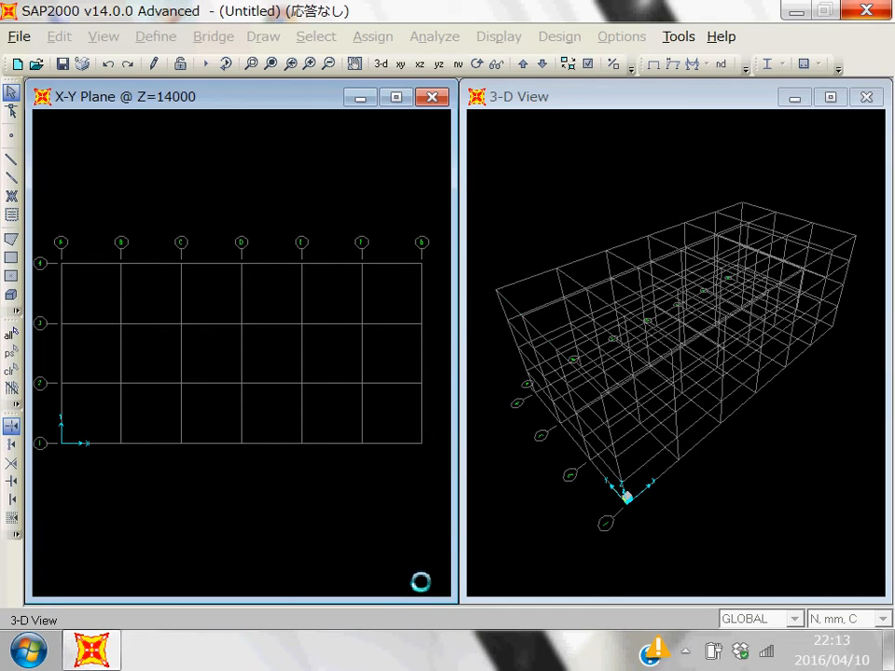
Open the GLOBAL coordinate system's grid data for modification.
{"action": "right_click", "coordinate": [195, 187]}
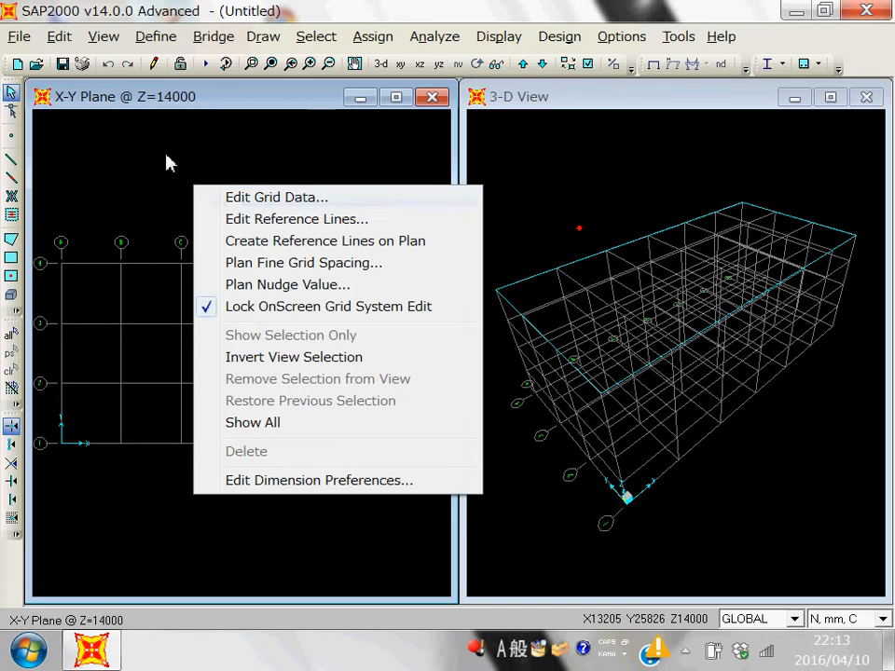
{"action": "right_click", "coordinate": [167, 157]}
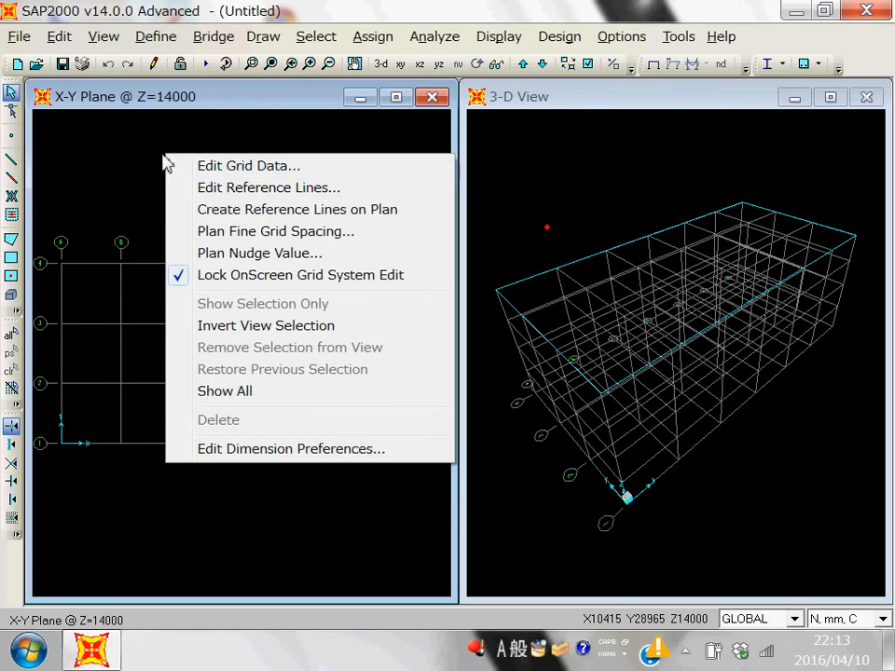
{"action": "left_click", "coordinate": [234, 172]}
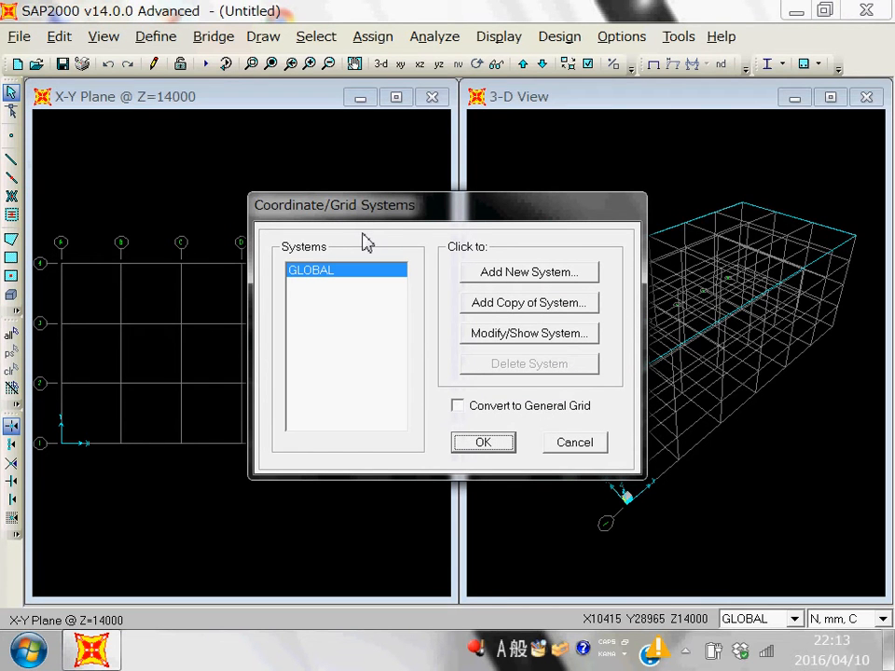
{"action": "left_click", "coordinate": [514, 333]}
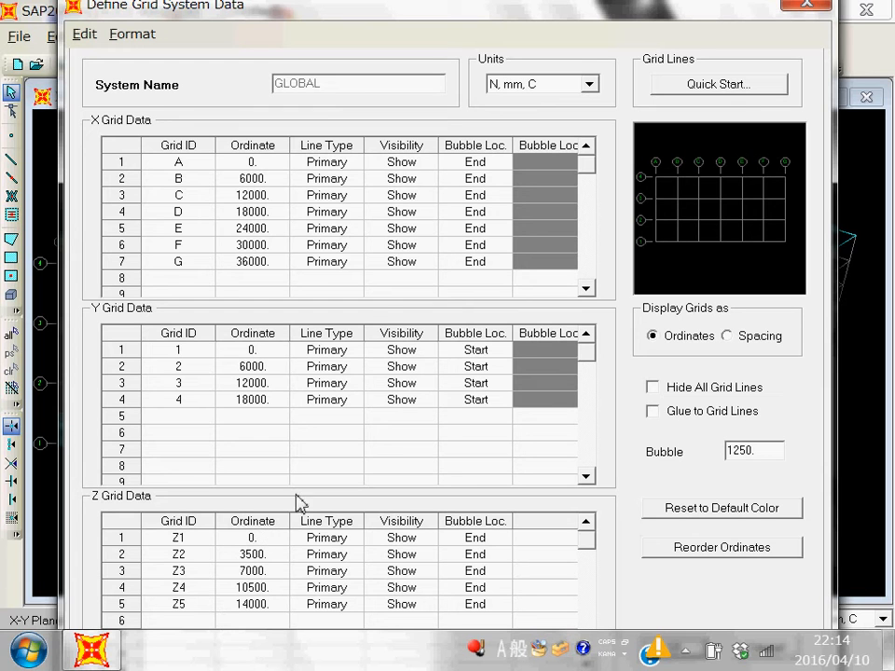
Set the ordinates of X grid lines B and C to 1000 and 8000 mm.
{"action": "left_click", "coordinate": [266, 178]}
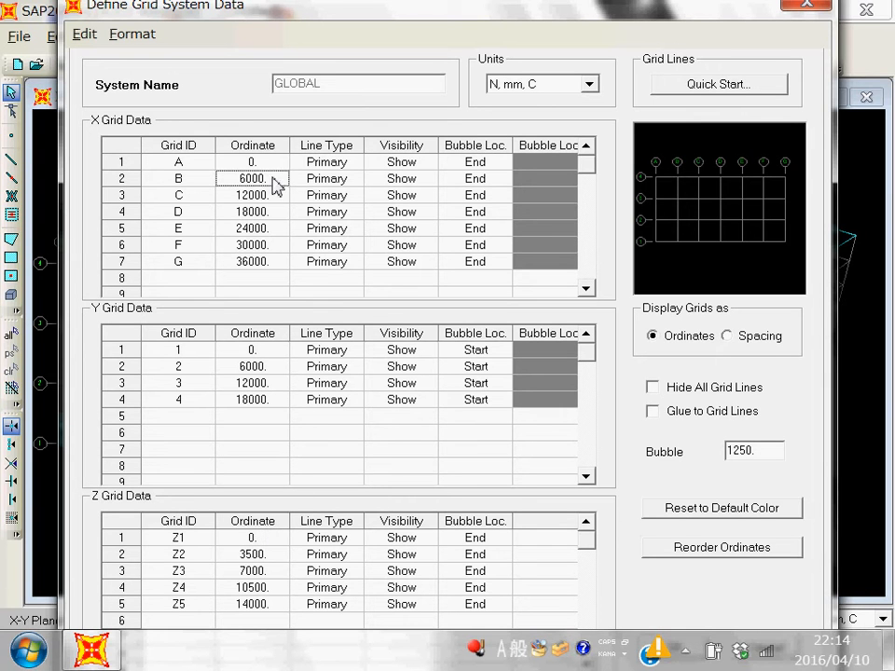
{"action": "left_click", "coordinate": [266, 181]}
{"action": "left_click_drag", "start_coordinate": [279, 187], "coordinate": [233, 184]}
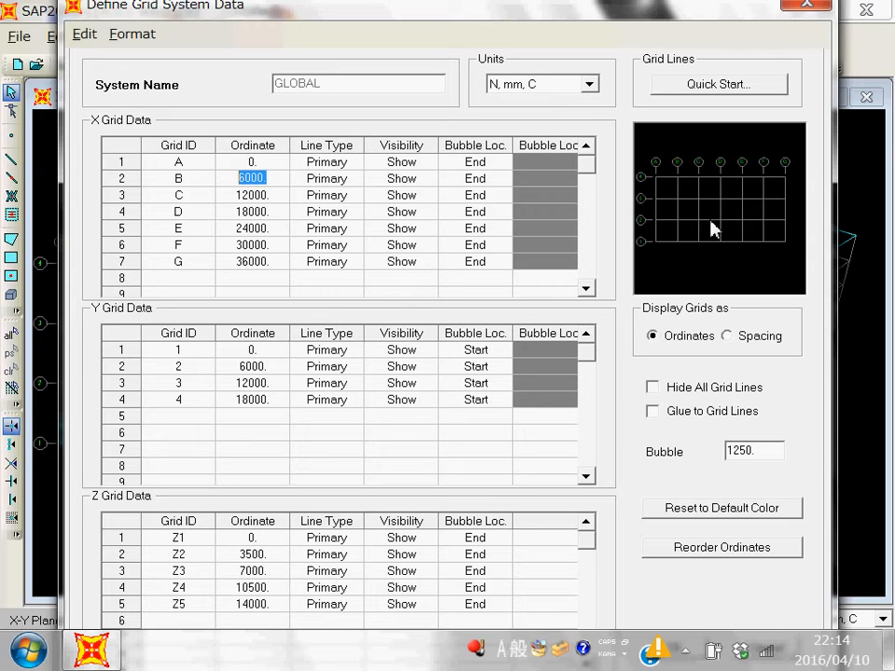
{"action": "type", "text": "1000"}
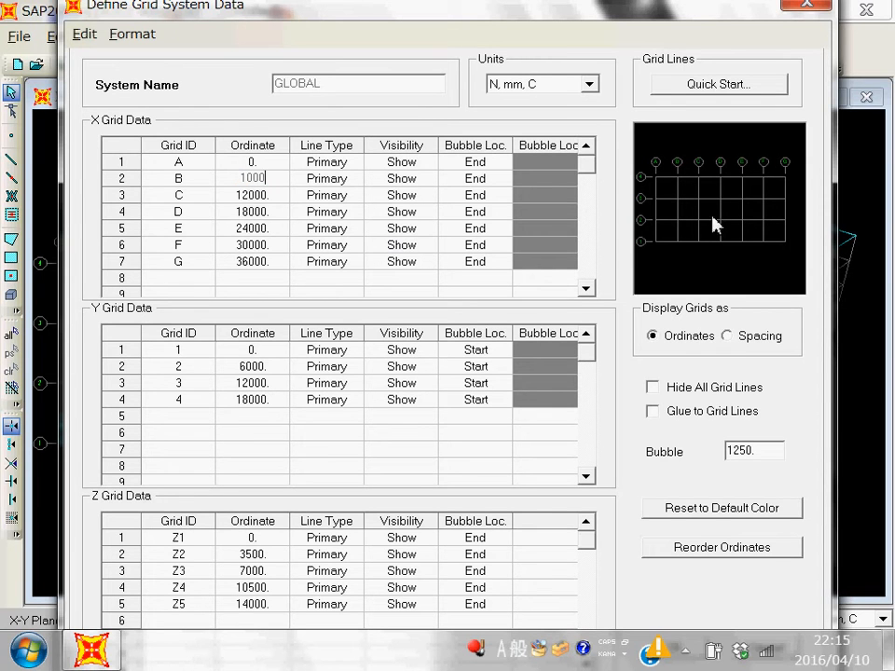
{"action": "left_click", "coordinate": [280, 197]}
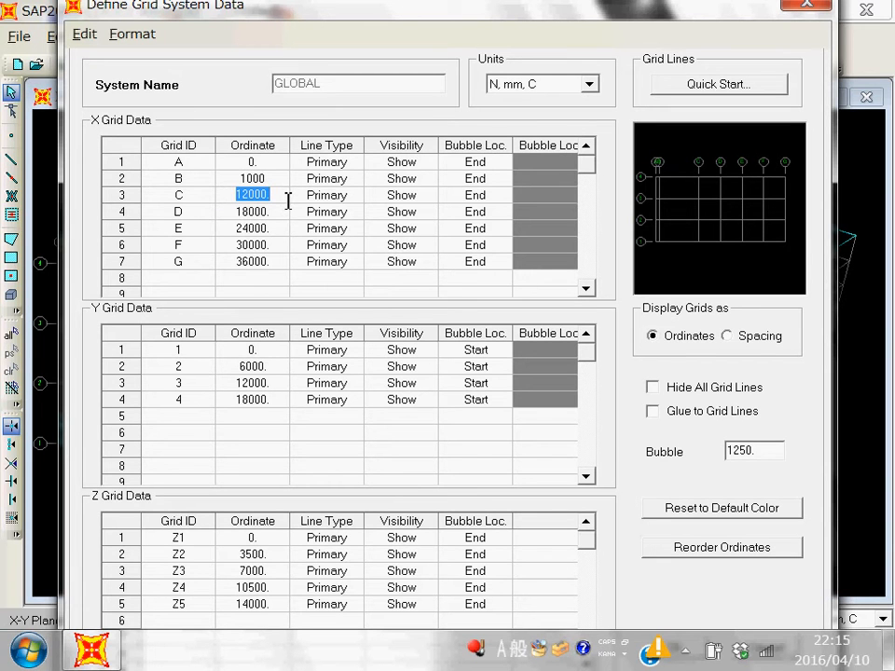
{"action": "type", "text": "7000"}
{"action": "key", "text": "Down"}
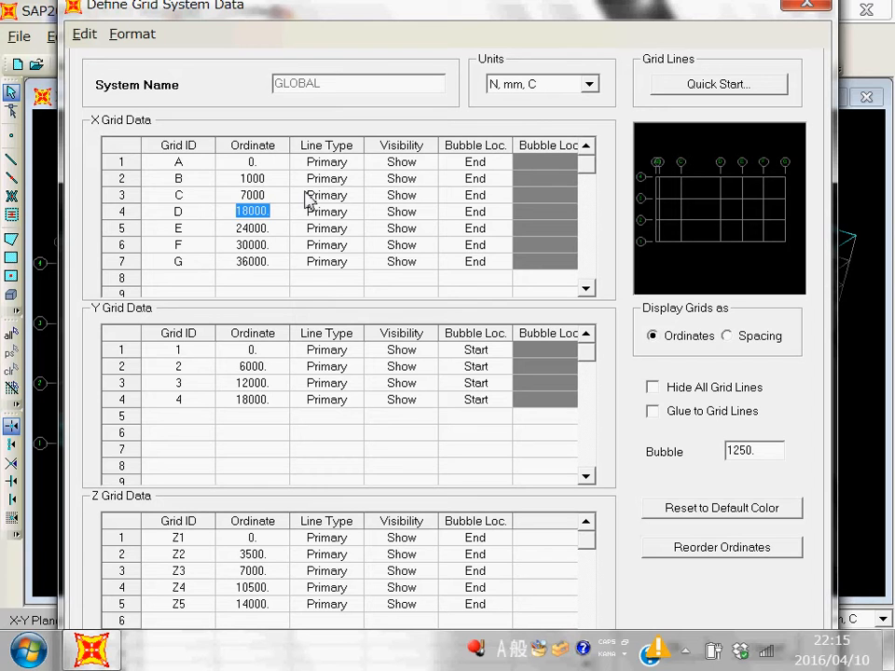
{"action": "left_click", "coordinate": [253, 195]}
{"action": "type", "text": "8000"}
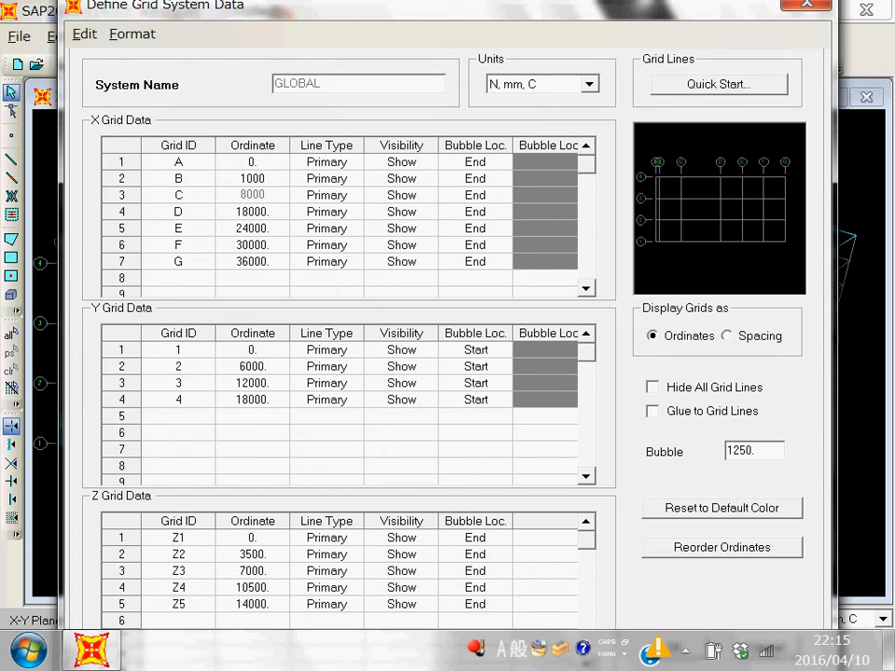
Set the ordinates of X grid lines D and E to 13000 and 18000 mm.
{"action": "left_click", "coordinate": [251, 216]}
{"action": "left_click_drag", "start_coordinate": [252, 219], "coordinate": [268, 222]}
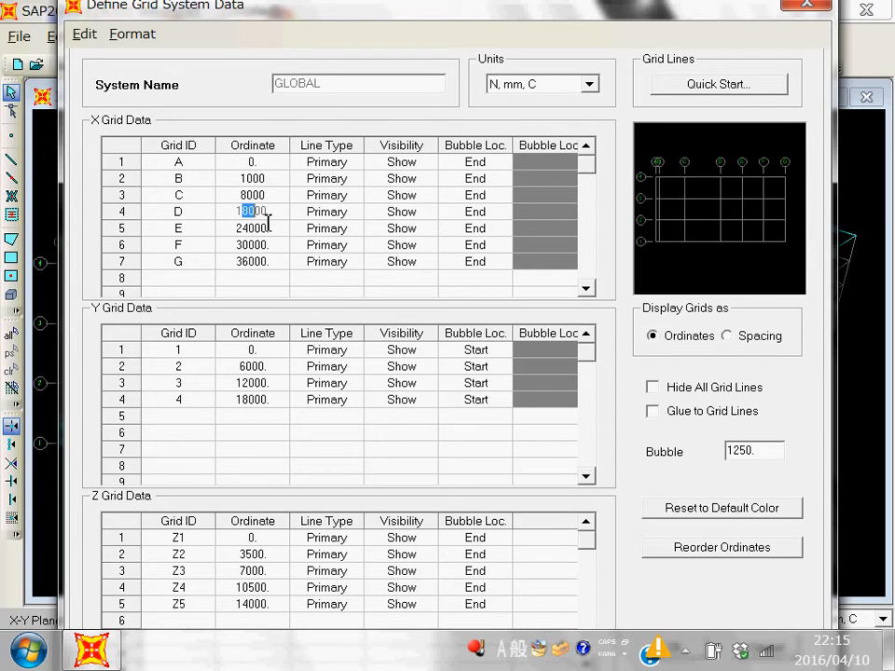
{"action": "type", "text": "30"}
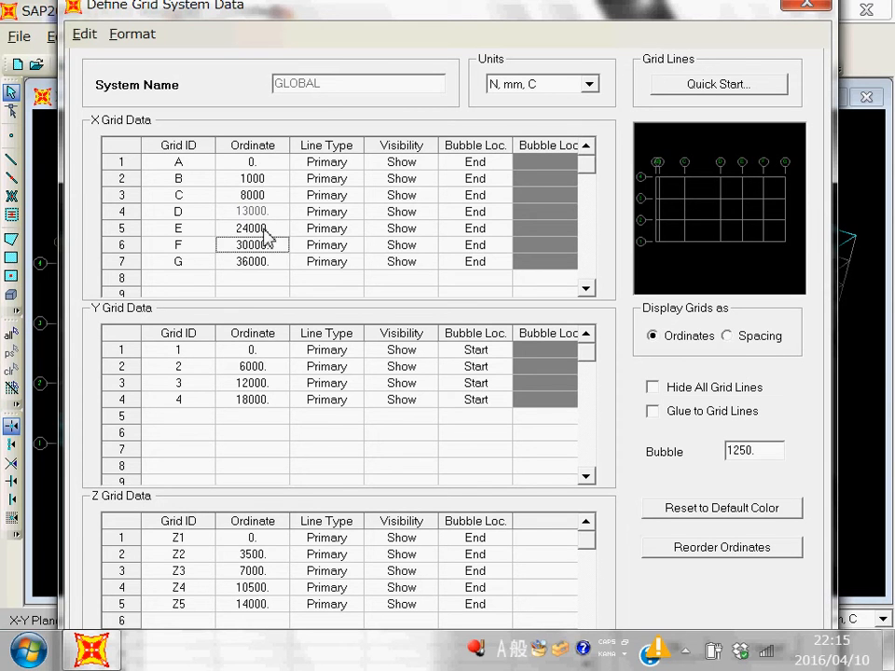
{"action": "left_click", "coordinate": [269, 231]}
{"action": "type", "text": "18000"}
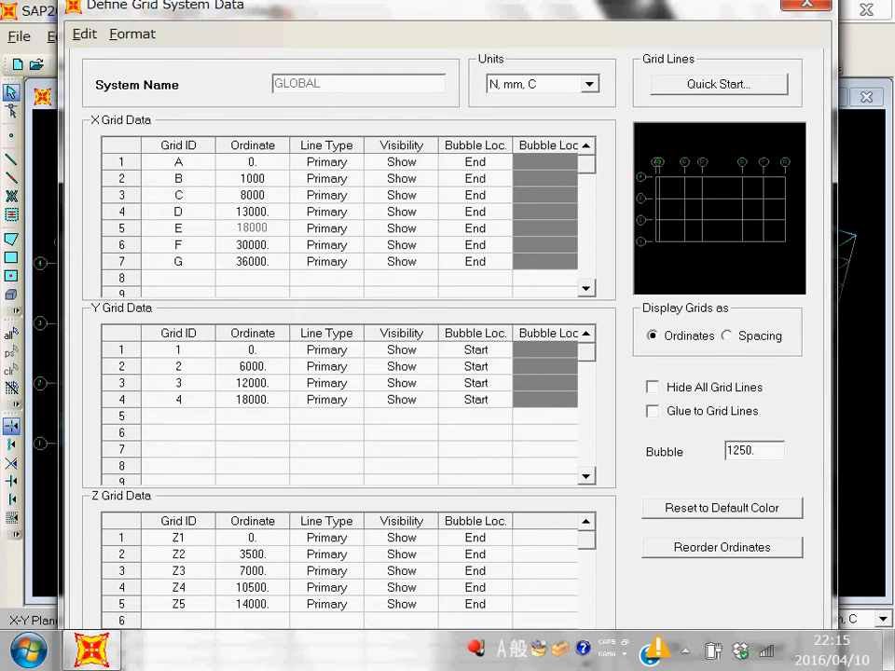
Set the ordinates of X grid lines F and G to 25000 and 26000 mm.
{"action": "left_click", "coordinate": [272, 247]}
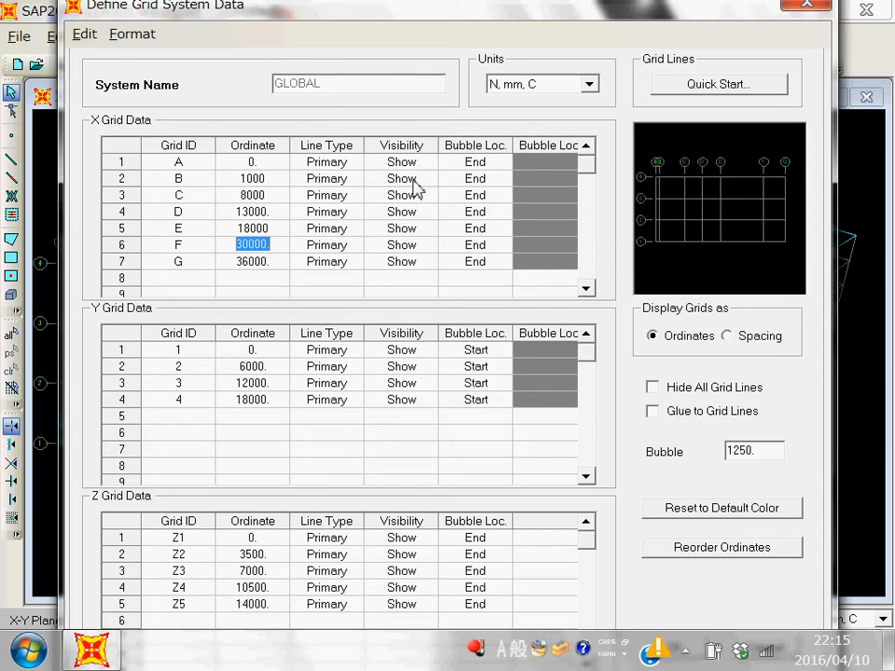
{"action": "type", "text": "25000"}
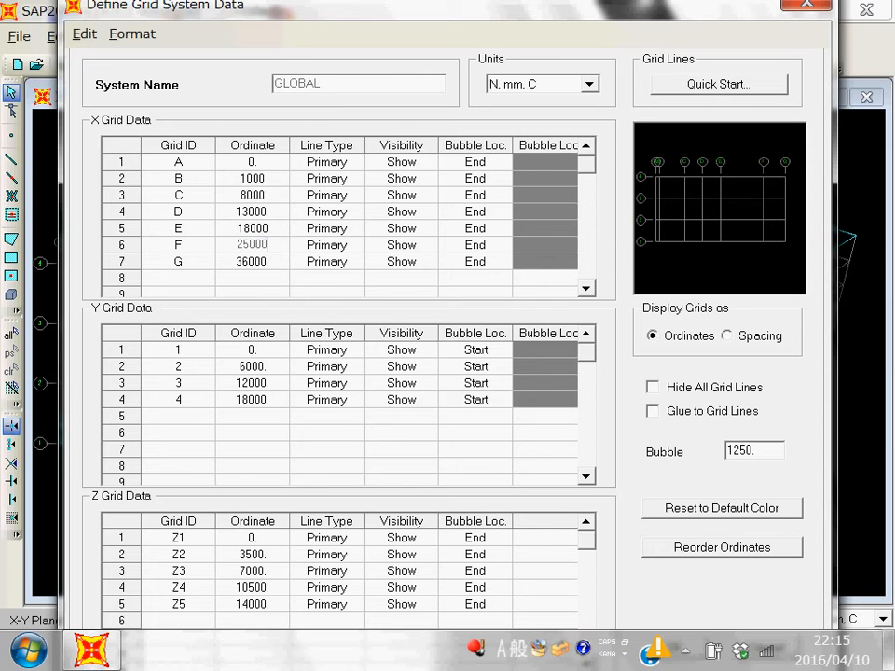
{"action": "left_click", "coordinate": [264, 263]}
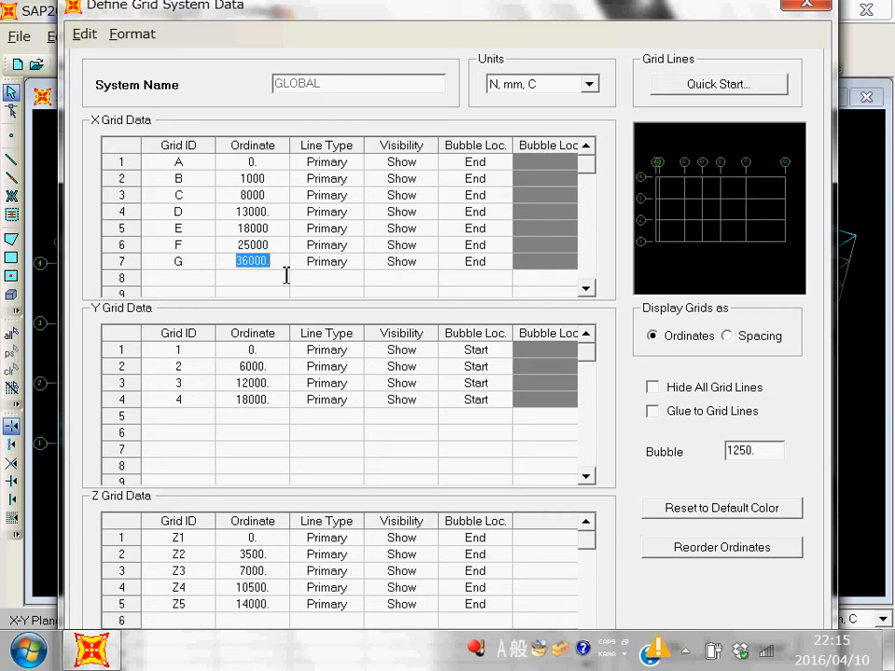
{"action": "type", "text": "26000"}
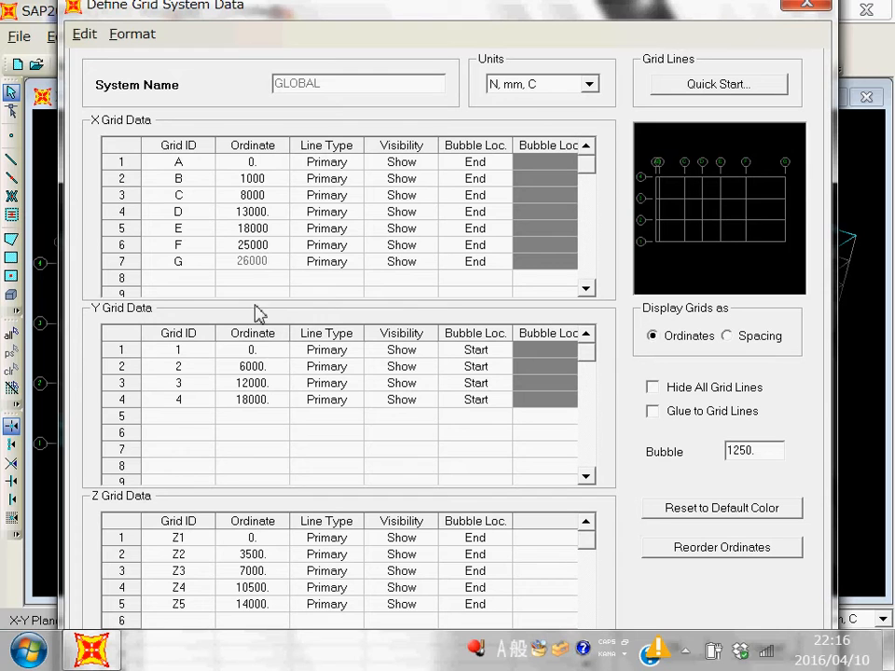
Compare the grid data shown as spacing with the same data shown as ordinates.
{"action": "left_click", "coordinate": [279, 230]}
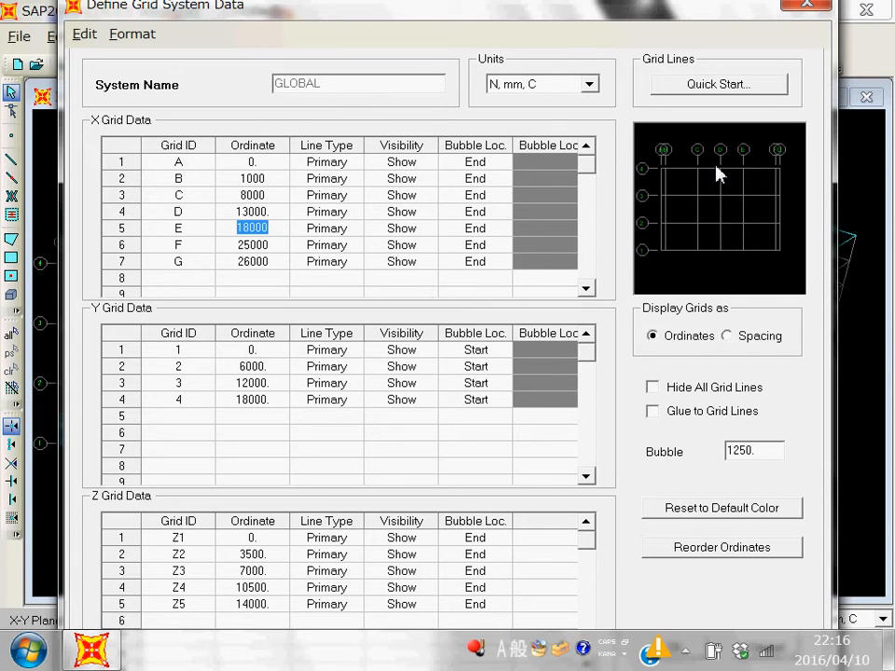
{"action": "left_click", "coordinate": [257, 385]}
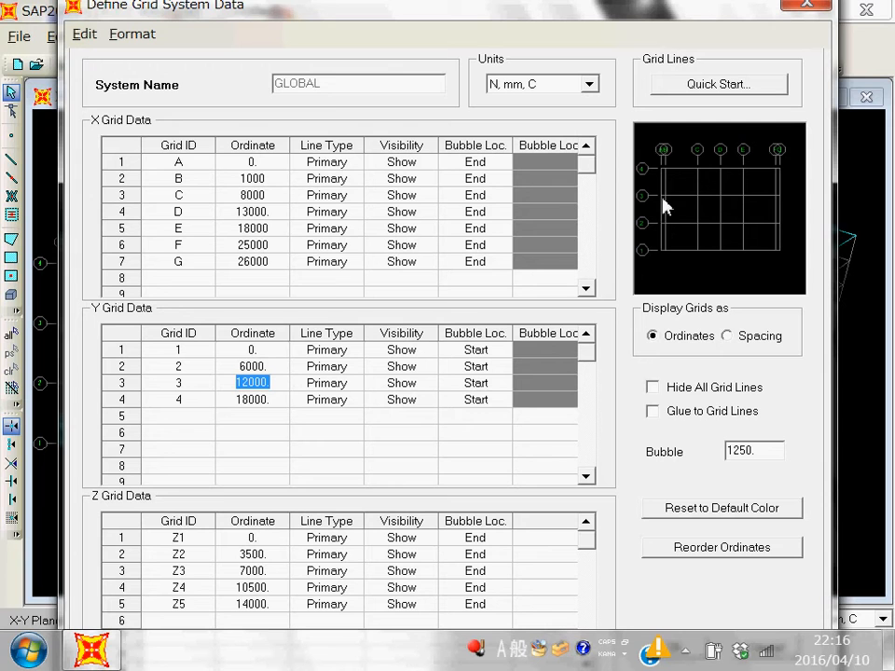
{"action": "left_click", "coordinate": [728, 336]}
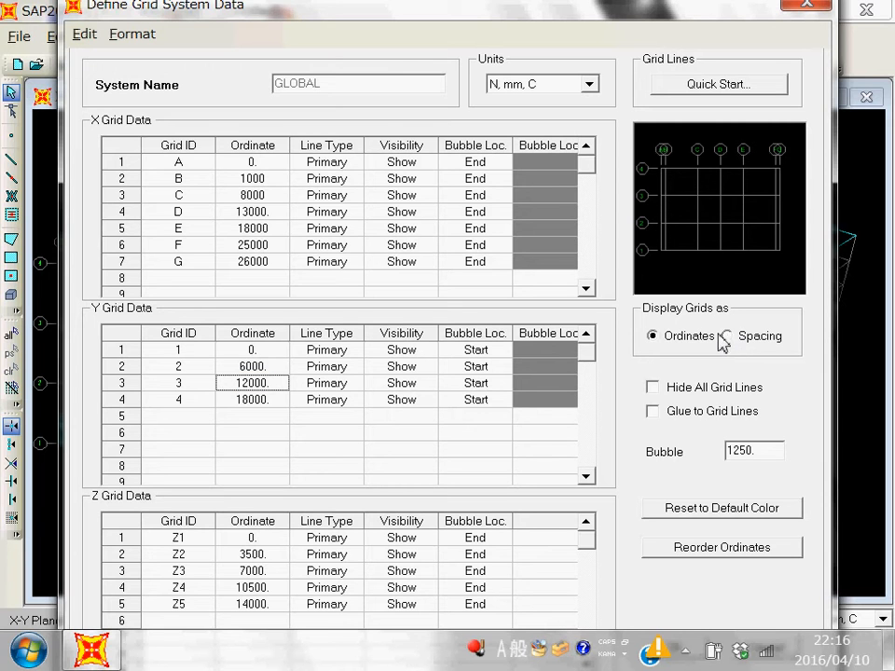
{"action": "left_click", "coordinate": [728, 337]}
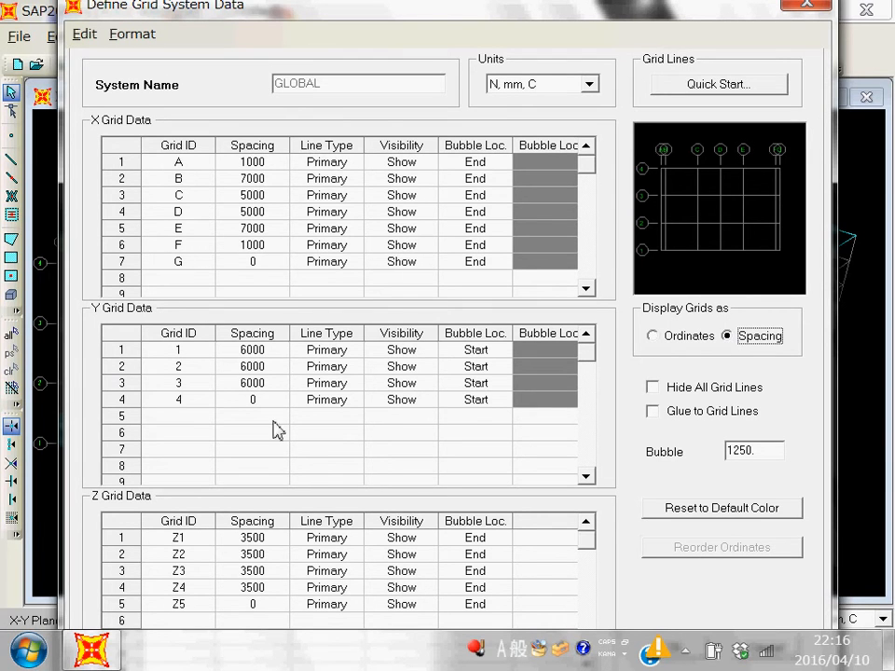
{"action": "left_click", "coordinate": [653, 336]}
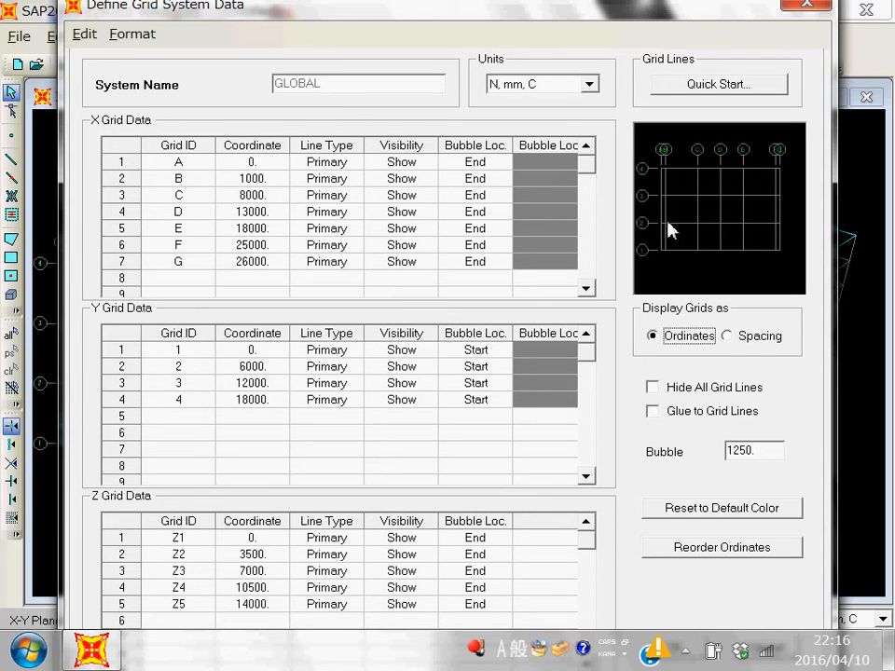
Set the coordinates of Y grid lines 3 and 4 to 10500 and 16500 mm.
{"action": "left_click", "coordinate": [285, 369]}
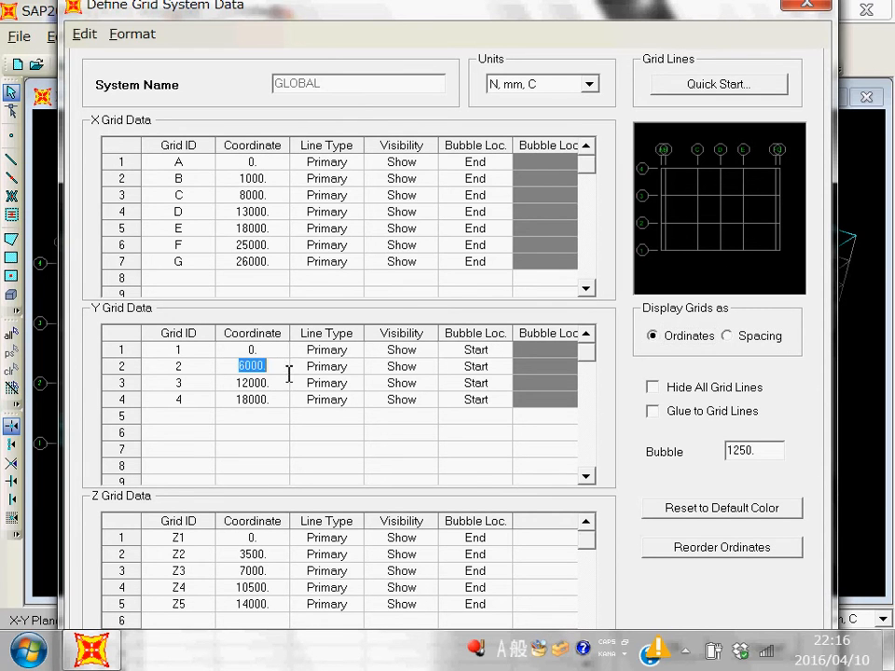
{"action": "key", "text": "Down"}
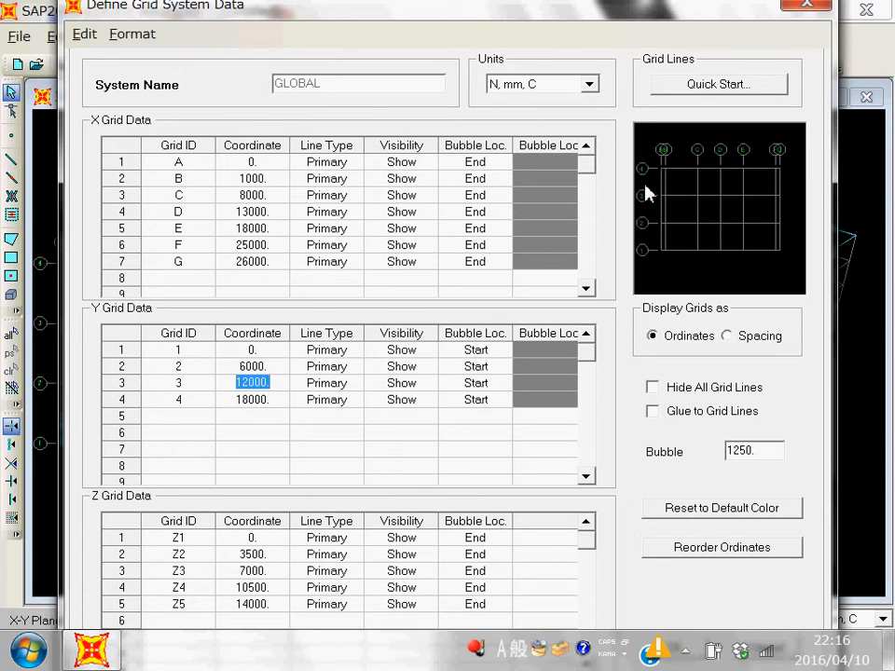
{"action": "type", "text": "10500"}
{"action": "left_click", "coordinate": [265, 403]}
{"action": "left_click", "coordinate": [265, 404]}
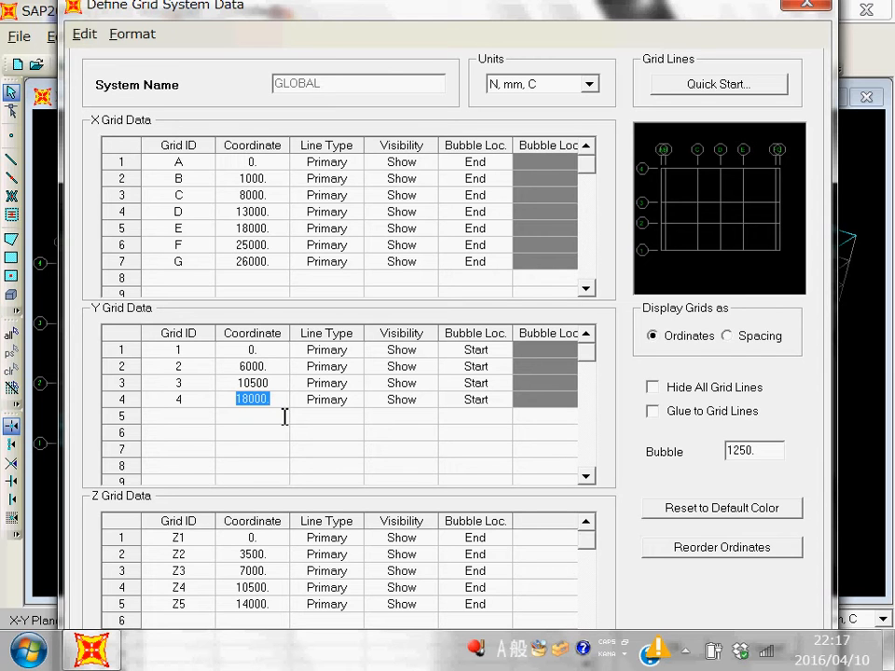
{"action": "type", "text": "16500"}
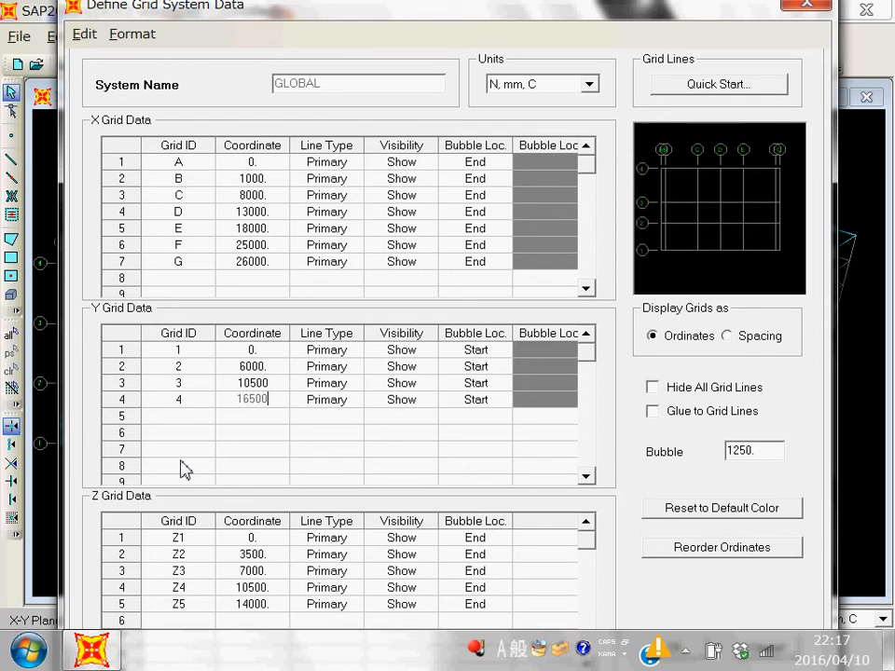
{"action": "key", "text": "Up"}
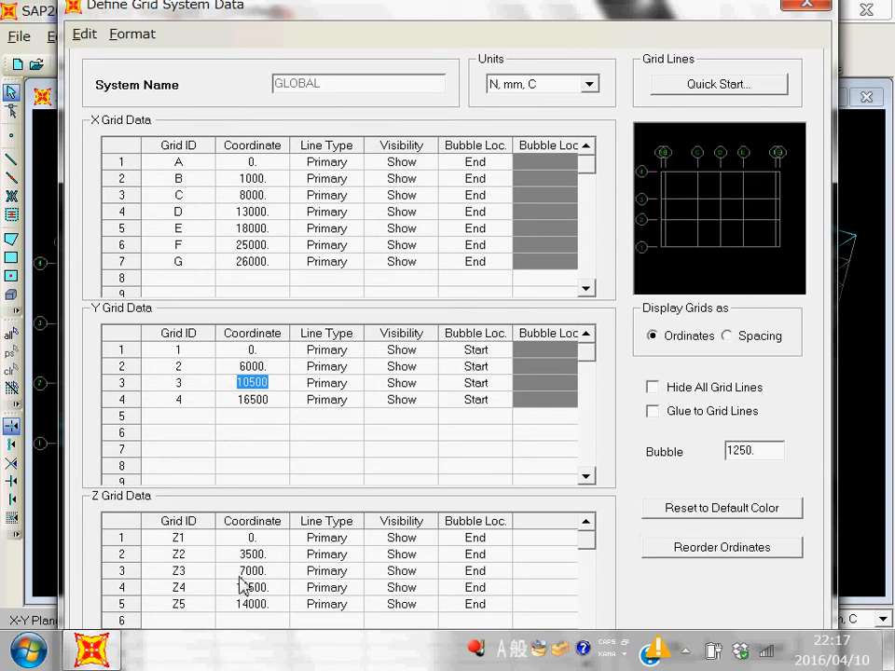
Try to set the coordinates of Z grid lines Z2 and Z3 to 4000 and 3500 mm.
{"action": "double_click", "coordinate": [266, 556]}
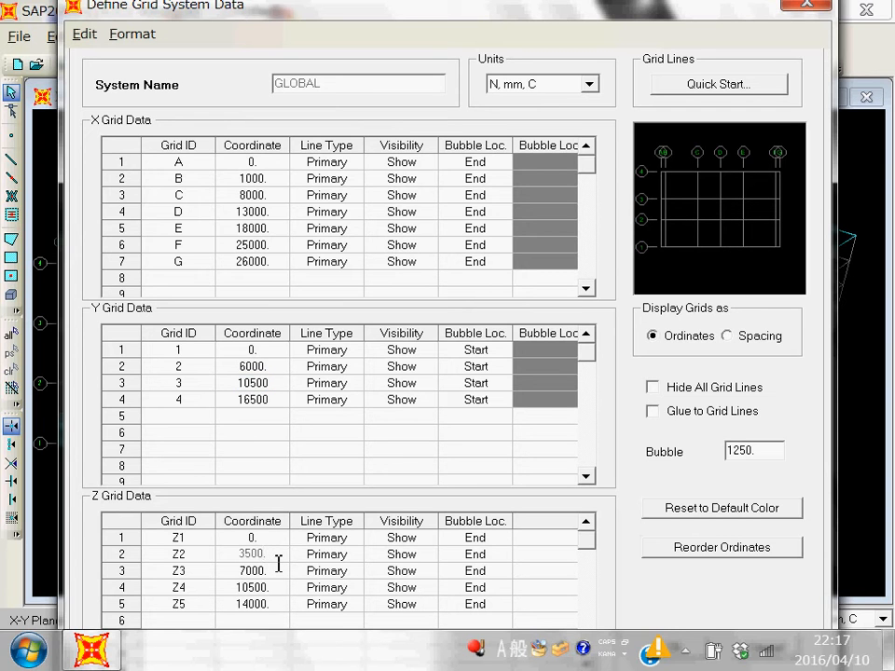
{"action": "left_click_drag", "start_coordinate": [276, 564], "coordinate": [246, 568]}
{"action": "type", "text": "4000"}
{"action": "left_click", "coordinate": [279, 572]}
{"action": "type", "text": "3500"}
Display the grids as spacing and set the first three Z grid spacings to 4000, 3500 and 3500 mm.
{"action": "left_click", "coordinate": [727, 337]}
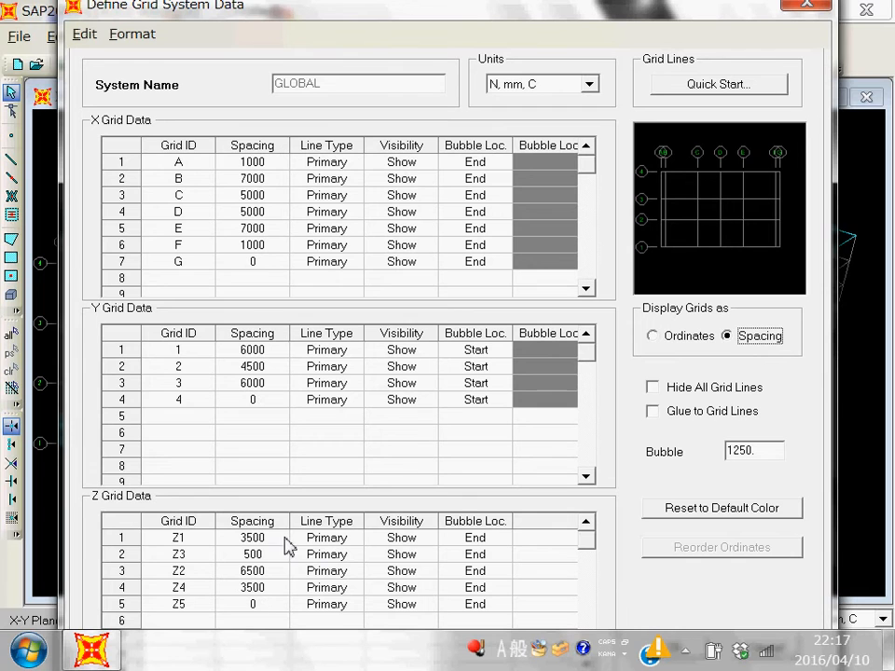
{"action": "left_click", "coordinate": [275, 552]}
{"action": "left_click", "coordinate": [275, 552]}
{"action": "left_click", "coordinate": [277, 539]}
{"action": "type", "text": "4000"}
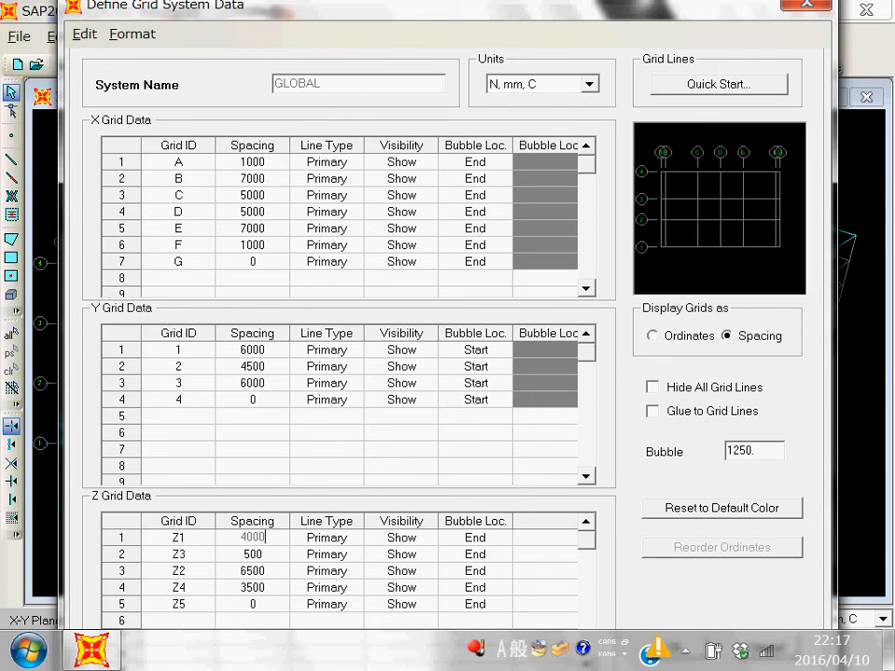
{"action": "key", "text": "Return"}
{"action": "type", "text": "3500"}
{"action": "key", "text": "Return"}
{"action": "type", "text": "3500"}
{"action": "key", "text": "Return"}
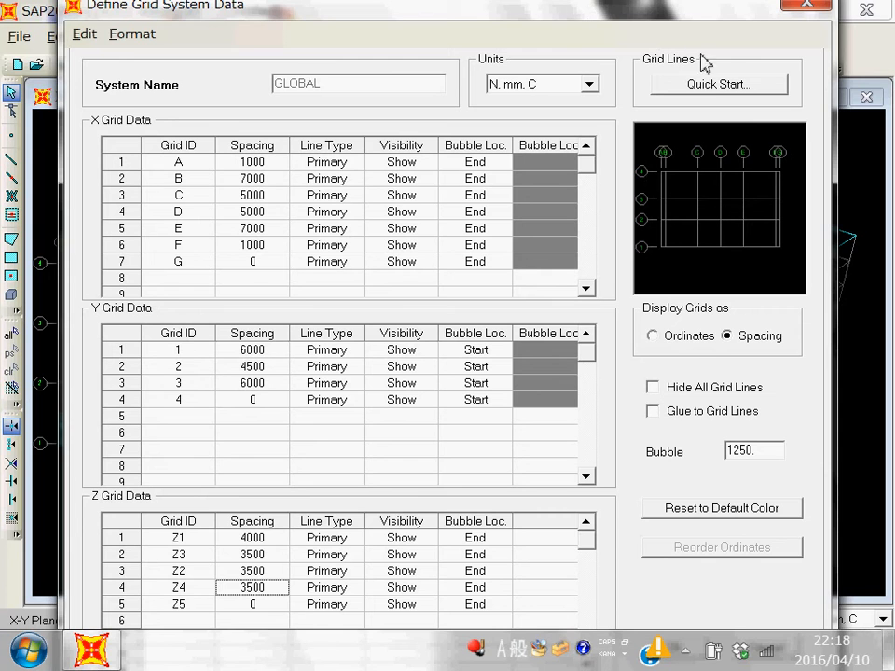
{"action": "left_click_drag", "start_coordinate": [690, 18], "coordinate": [705, 1]}
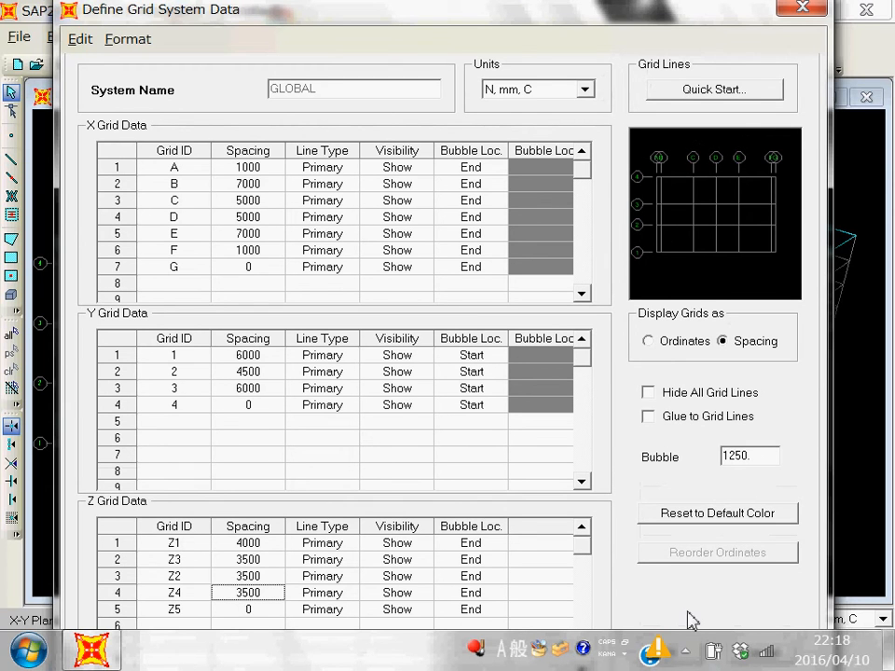
{"action": "key", "text": "Tab"}
{"action": "key", "text": "Tab"}
{"action": "key", "text": "Tab"}
{"action": "key", "text": "Tab"}
{"action": "key", "text": "Tab"}
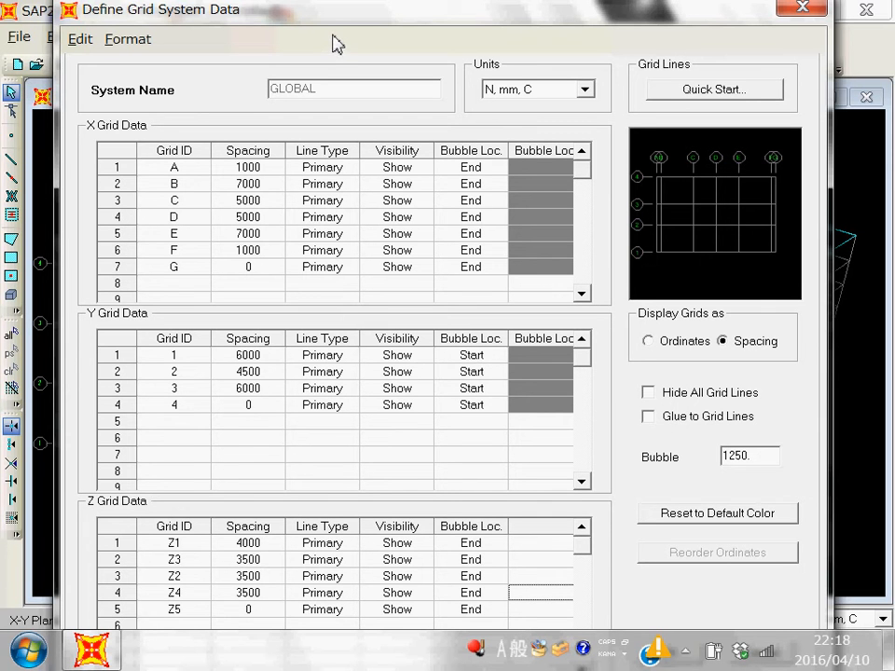
{"action": "left_click_drag", "start_coordinate": [340, 25], "coordinate": [335, 3]}
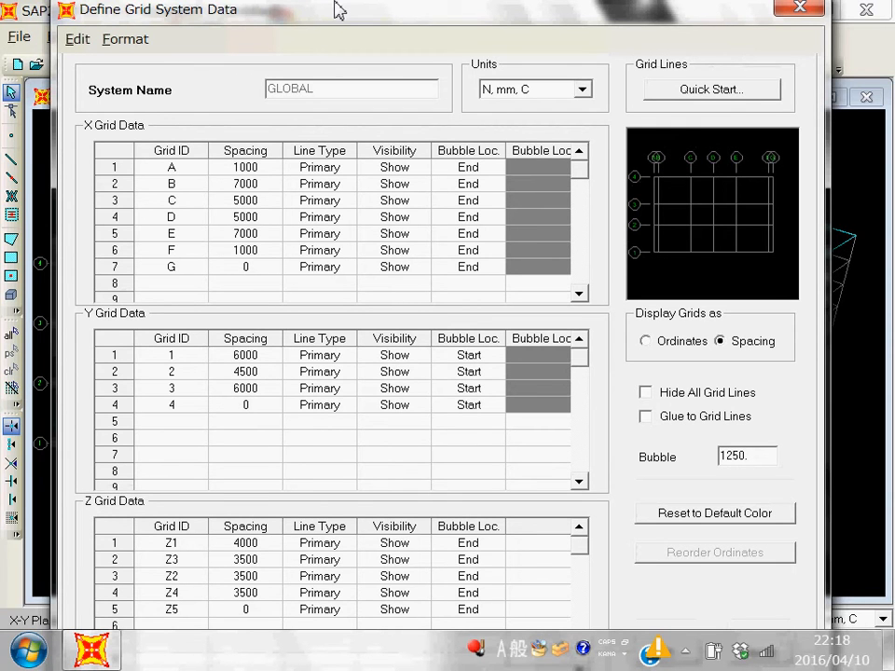
{"action": "scroll", "coordinate": [339, 10], "scroll_direction": "down", "scroll_amount": 1}
{"action": "scroll", "coordinate": [338, 10], "scroll_direction": "down", "scroll_amount": 4}
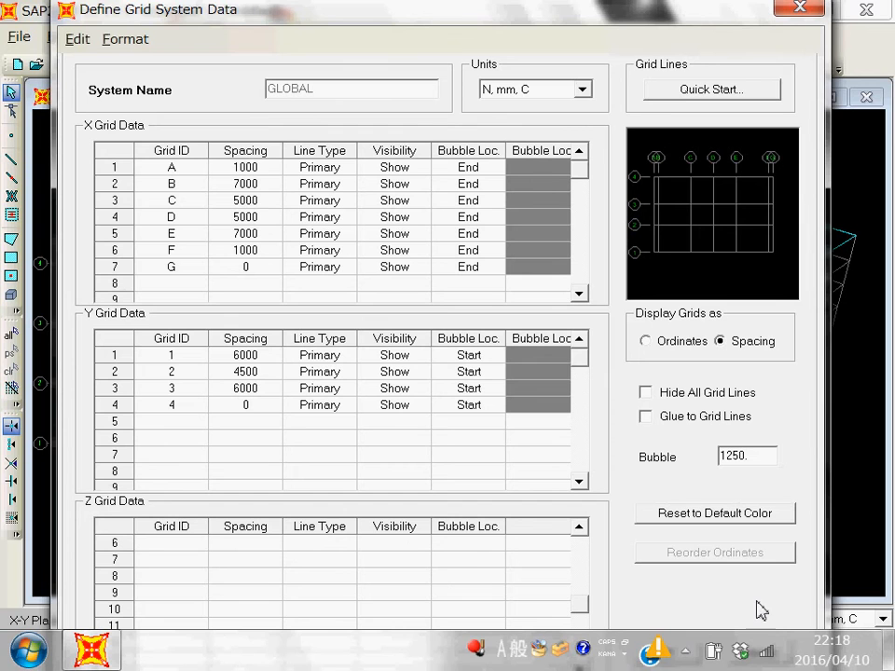
{"action": "left_click_drag", "start_coordinate": [508, 25], "coordinate": [476, 34]}
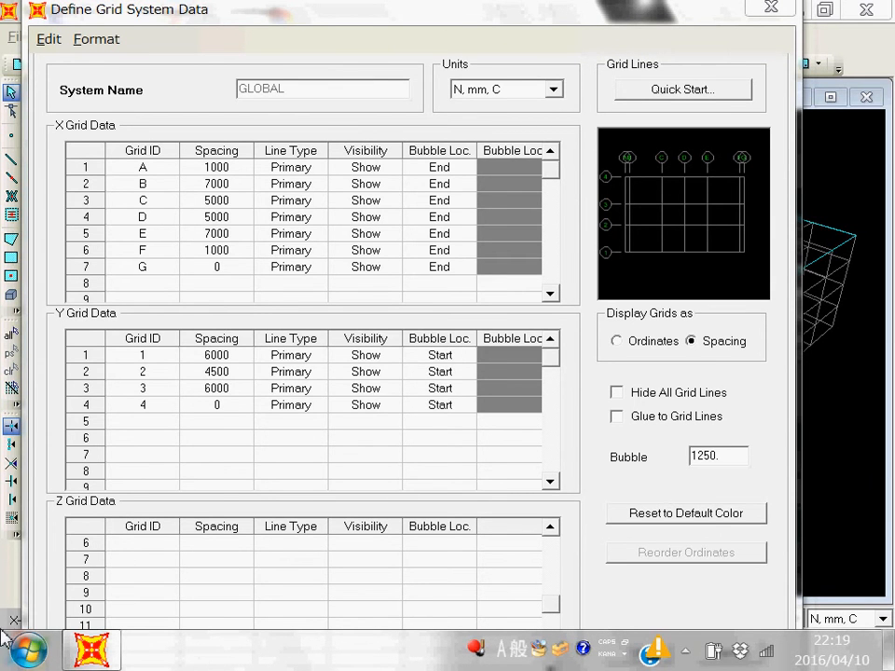
{"action": "key", "text": "super"}
{"action": "left_click", "coordinate": [191, 642]}
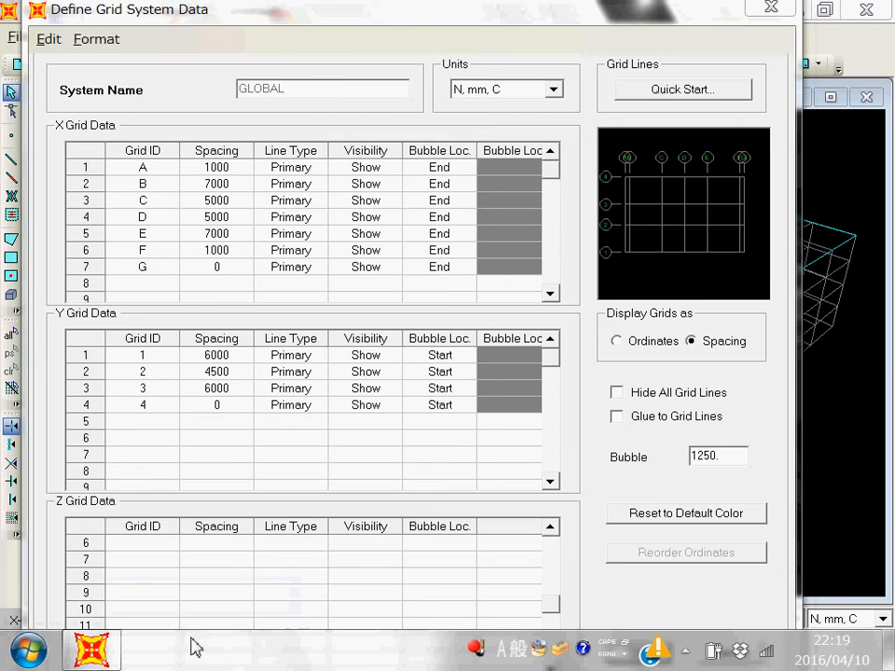
{"action": "left_click", "coordinate": [192, 628]}
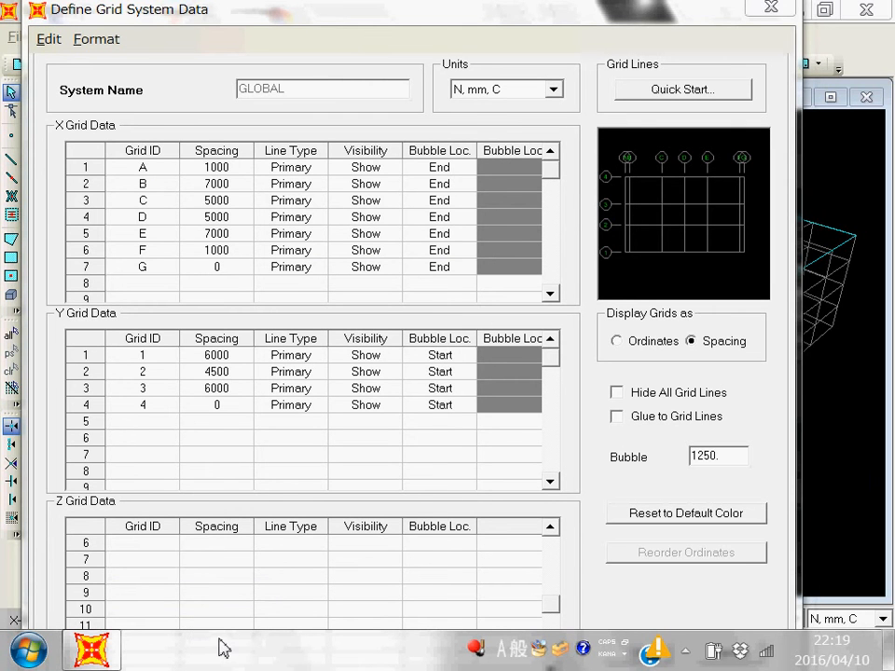
{"action": "right_click", "coordinate": [219, 639]}
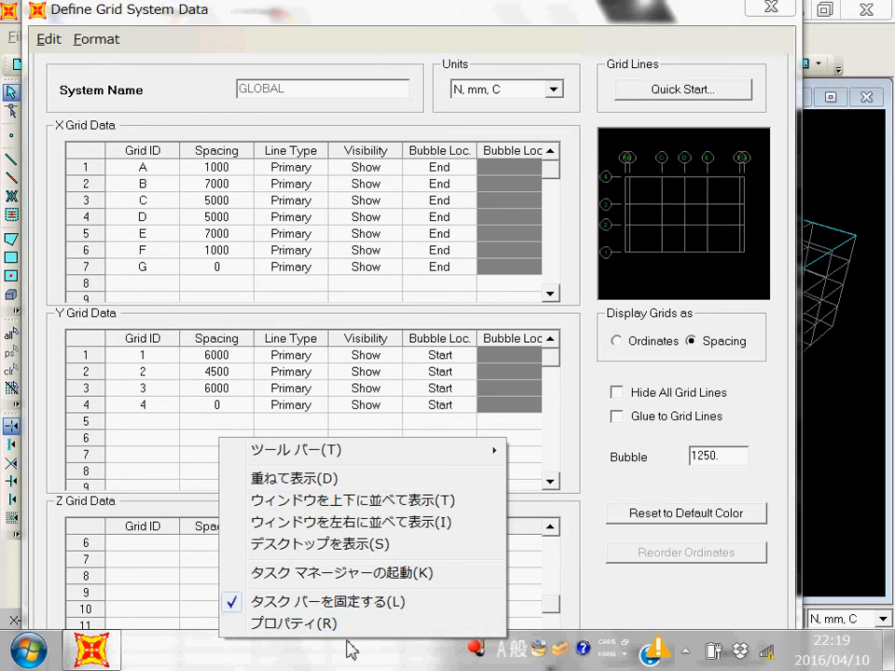
{"action": "left_click", "coordinate": [315, 661]}
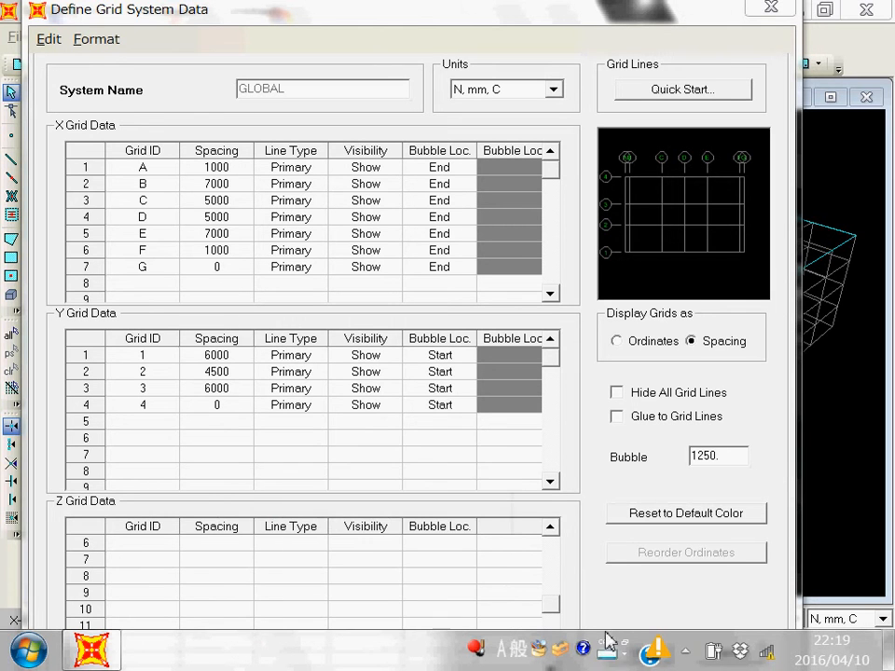
{"action": "left_click", "coordinate": [793, 479]}
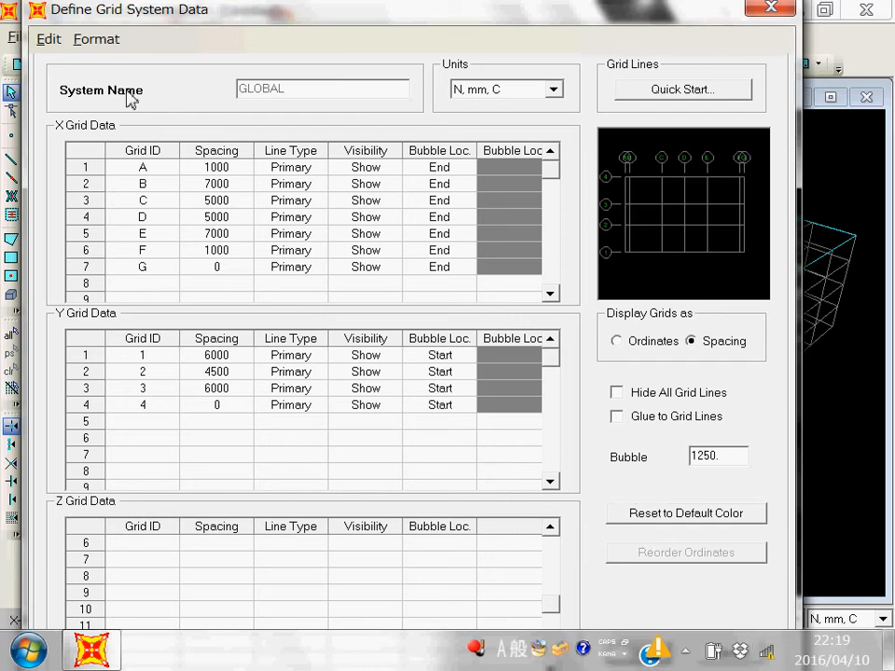
Try to accept the edited grid system data.
{"action": "left_click", "coordinate": [480, 89]}
{"action": "left_click", "coordinate": [481, 92]}
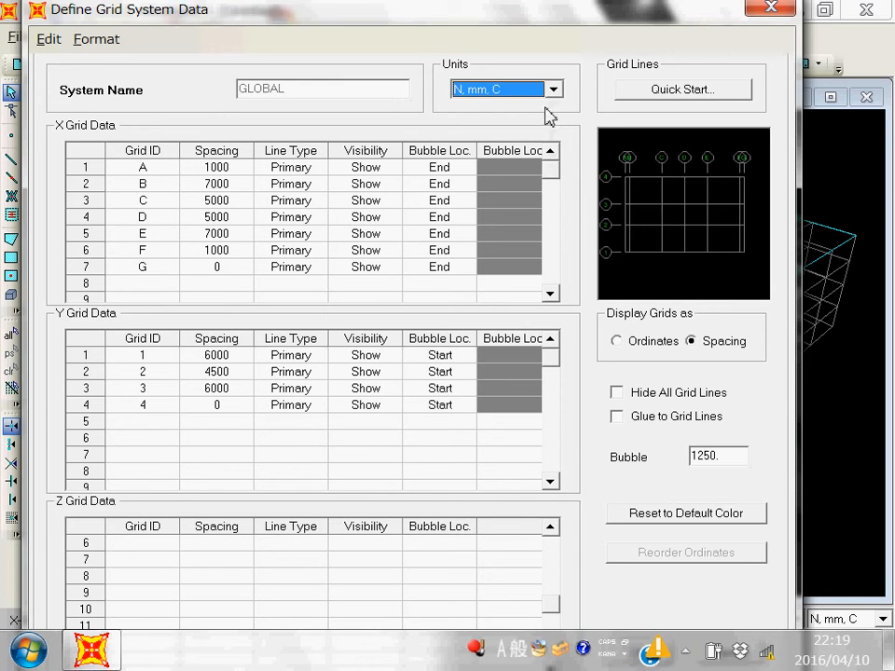
{"action": "key", "text": "Tab"}
{"action": "key", "text": "Tab"}
{"action": "key", "text": "Tab"}
{"action": "key", "text": "Tab"}
{"action": "key", "text": "Tab"}
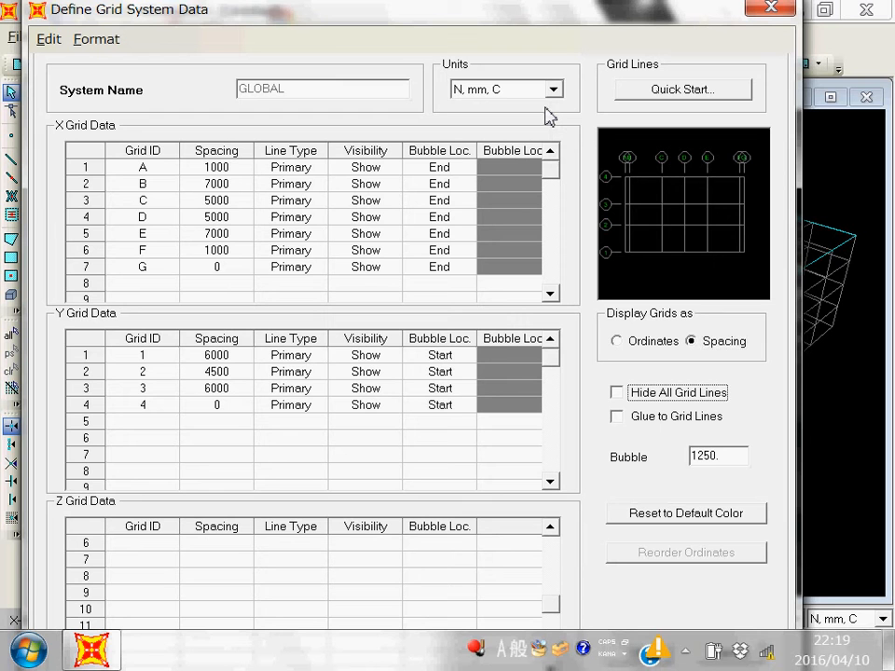
{"action": "key", "text": "Tab"}
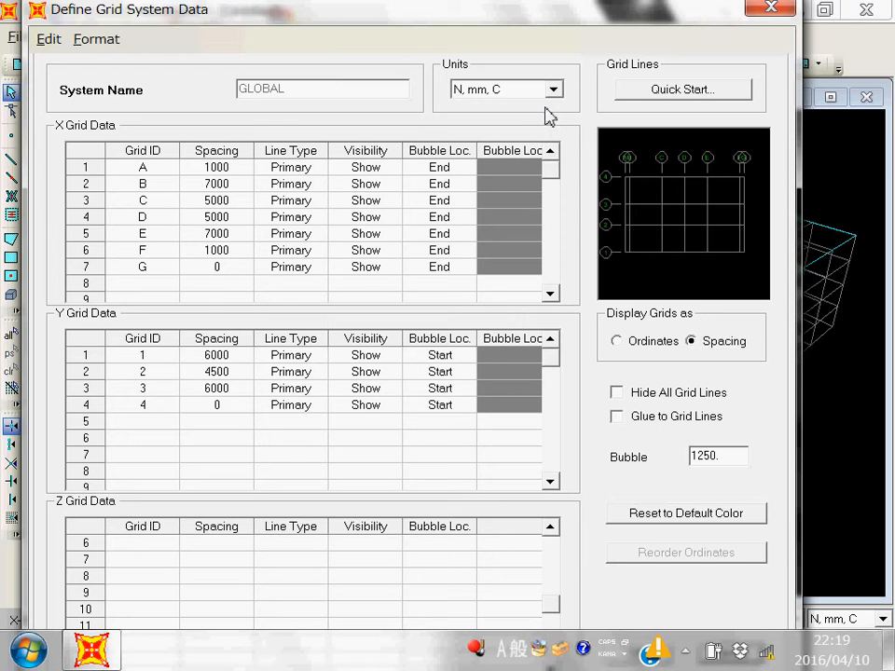
{"action": "key", "text": "Return"}
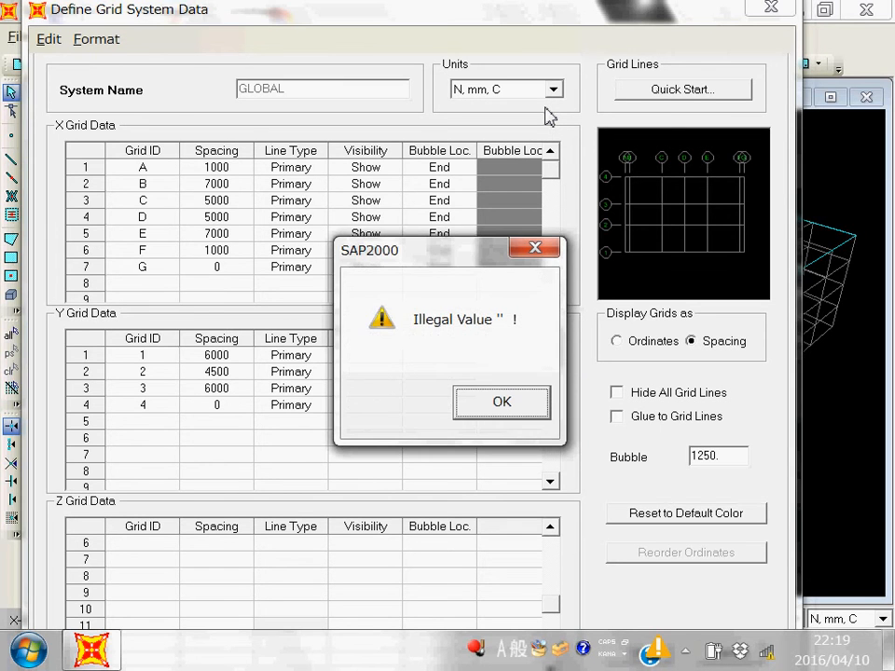
{"action": "key", "text": "Return"}
{"action": "key", "text": "Return"}
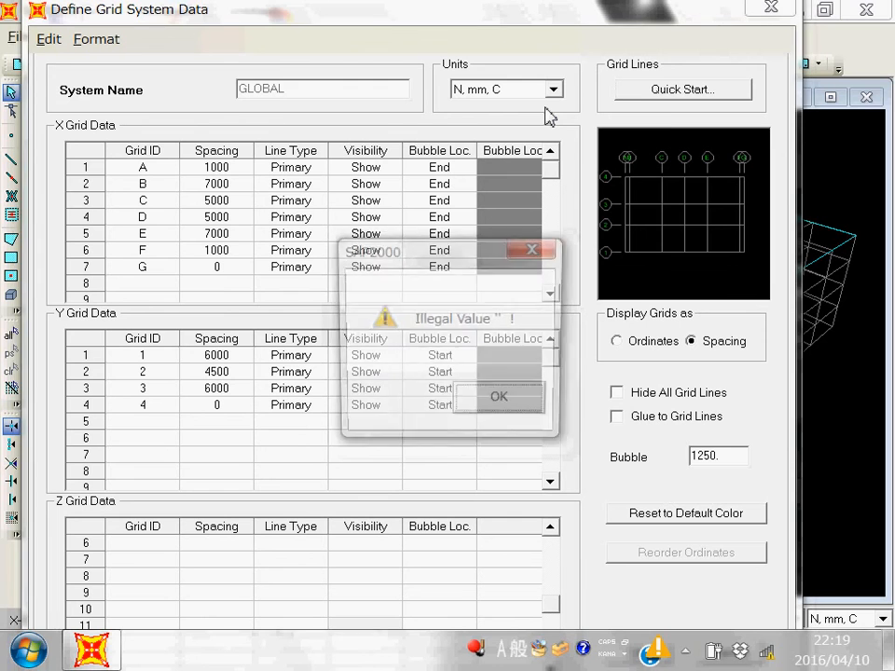
{"action": "key", "text": "Return"}
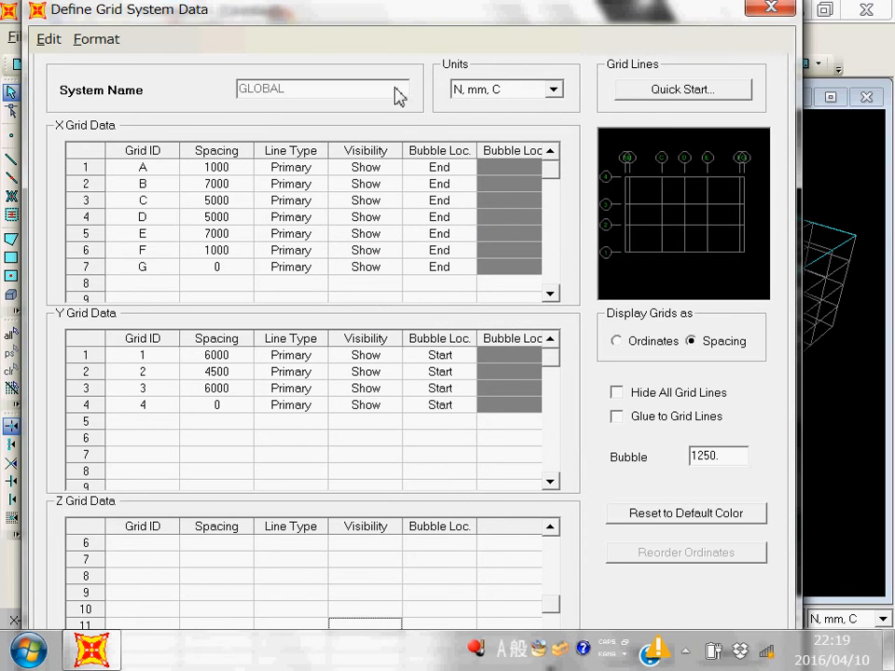
Close the grid system data and return to the list of coordinate systems.
{"action": "left_click", "coordinate": [479, 90]}
{"action": "left_click", "coordinate": [488, 82]}
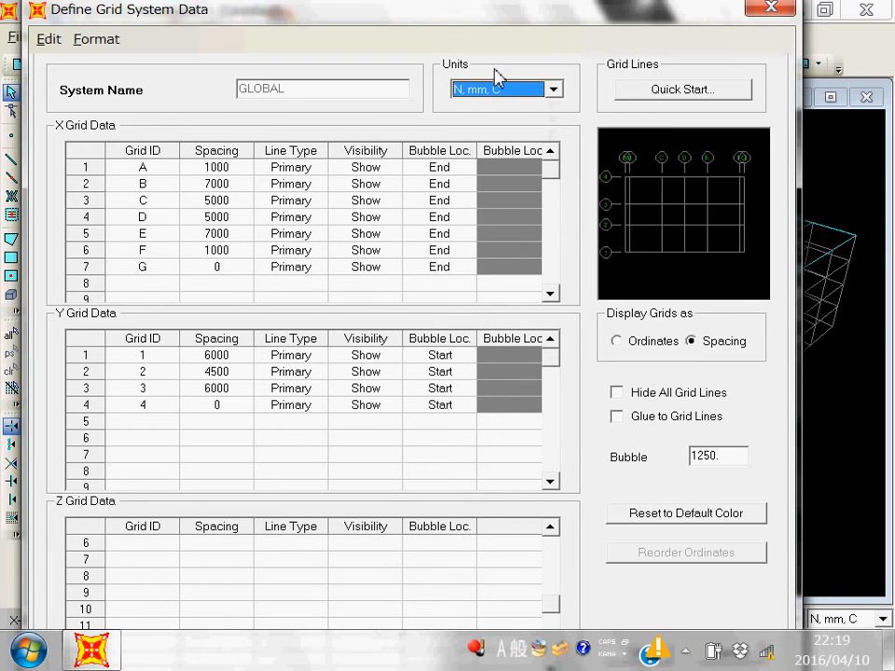
{"action": "key", "text": "Tab"}
{"action": "key", "text": "Tab"}
{"action": "key", "text": "Tab"}
{"action": "key", "text": "Tab"}
{"action": "key", "text": "Tab"}
{"action": "key", "text": "Tab"}
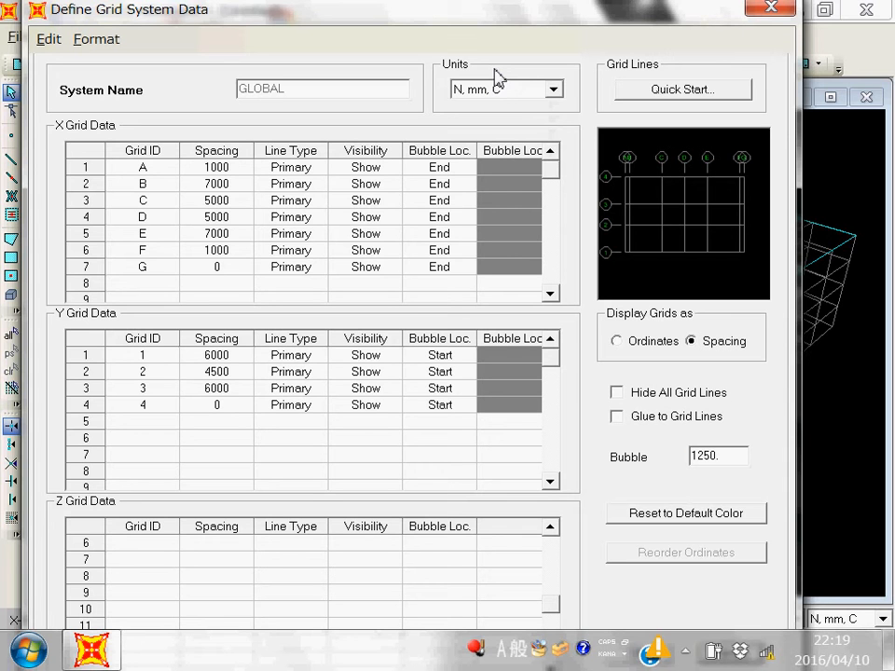
{"action": "key", "text": "Tab"}
{"action": "key", "text": "Tab"}
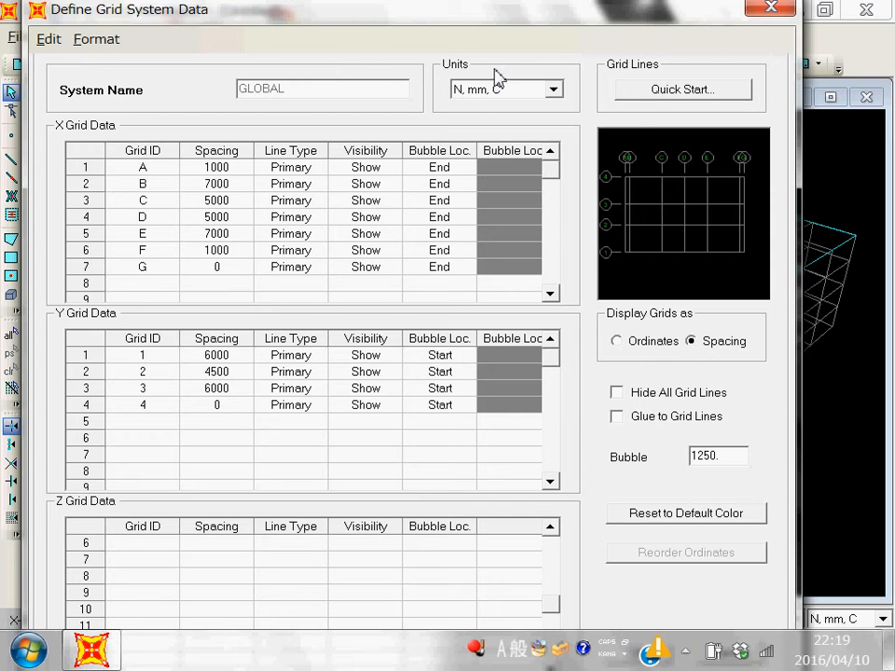
{"action": "key", "text": "shift"}
{"action": "key", "text": "shift"}
{"action": "key", "text": "shift"}
{"action": "key", "text": "shift"}
{"action": "key", "text": "shift"}
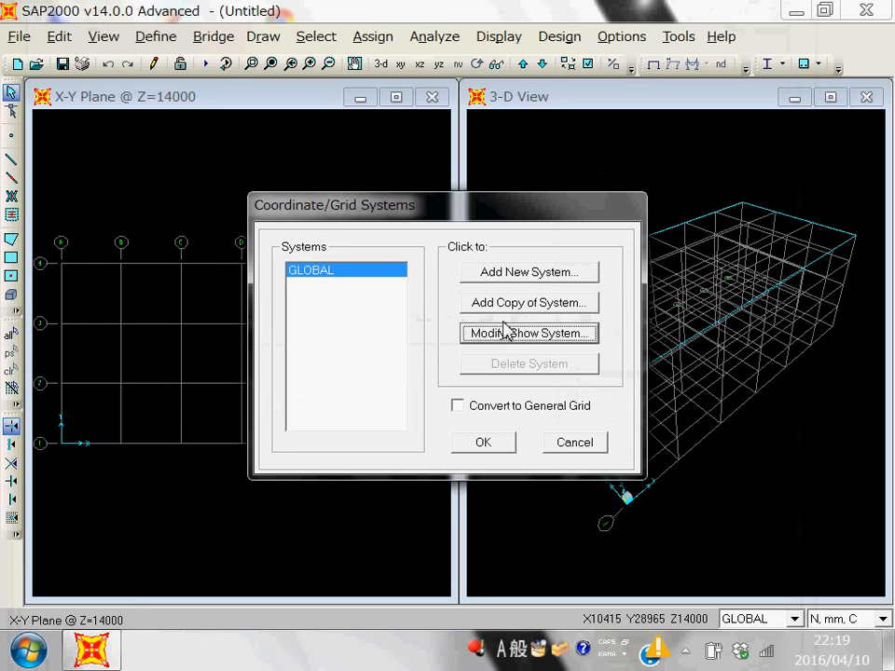
Reopen the GLOBAL coordinate system's grid data for modification.
{"action": "left_click", "coordinate": [515, 341]}
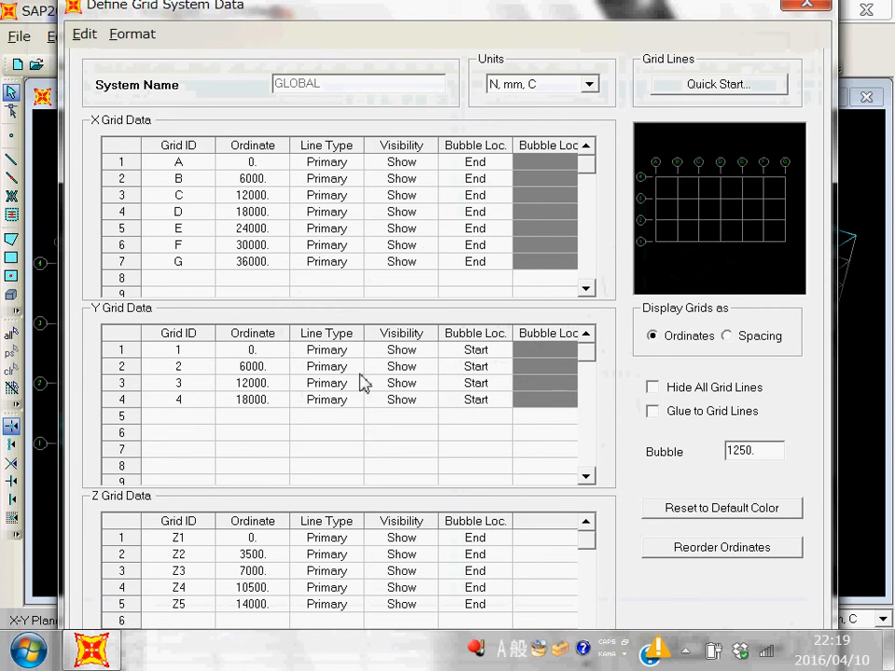
{"action": "left_click", "coordinate": [264, 179]}
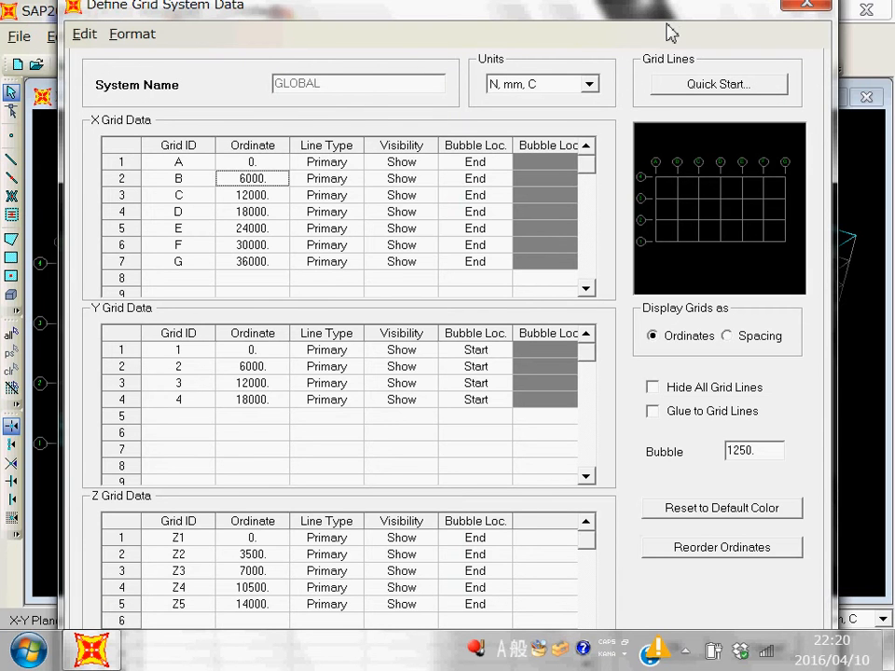
{"action": "left_click_drag", "start_coordinate": [660, 12], "coordinate": [641, 8]}
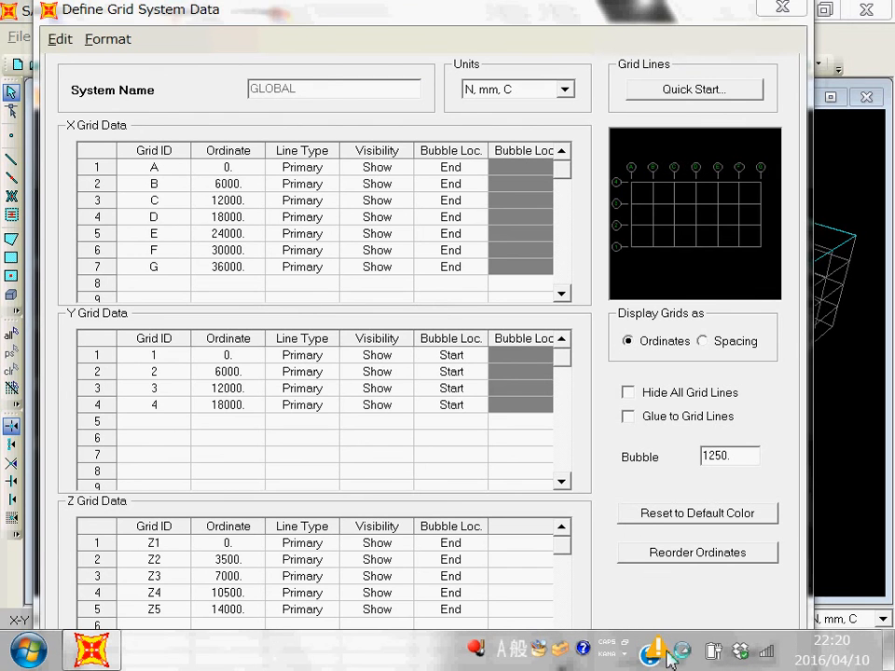
{"action": "left_click_drag", "start_coordinate": [395, 627], "coordinate": [405, 664]}
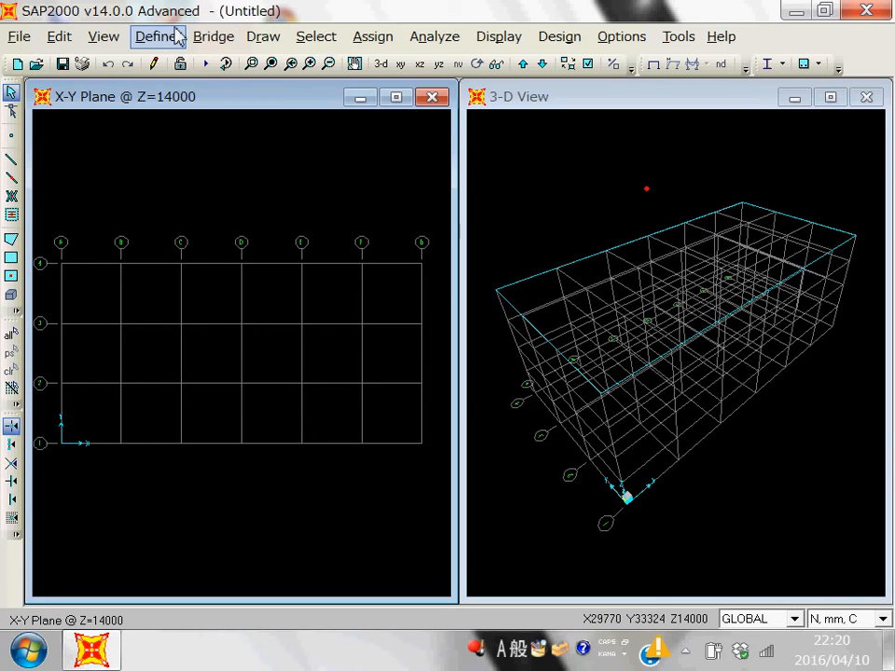
Open the GLOBAL coordinate system's grid data again to modify its ordinates.
{"action": "right_click", "coordinate": [190, 171]}
{"action": "left_click", "coordinate": [248, 179]}
{"action": "left_click", "coordinate": [566, 337]}
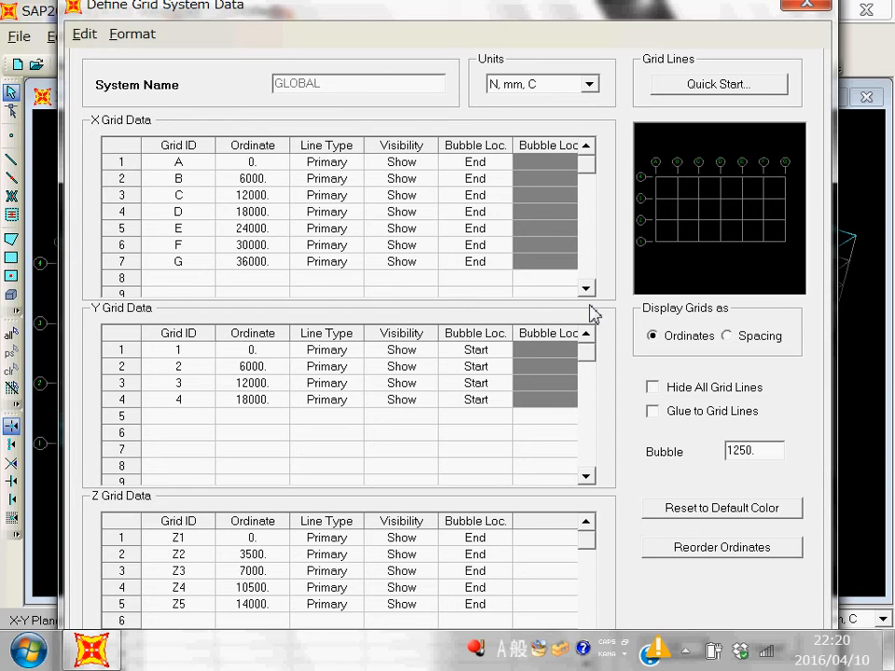
Set the X grid ordinates of lines B, C, D and E to 1000, 8000, 13000 and 18000 mm.
{"action": "left_click", "coordinate": [261, 178]}
{"action": "type", "text": "1000"}
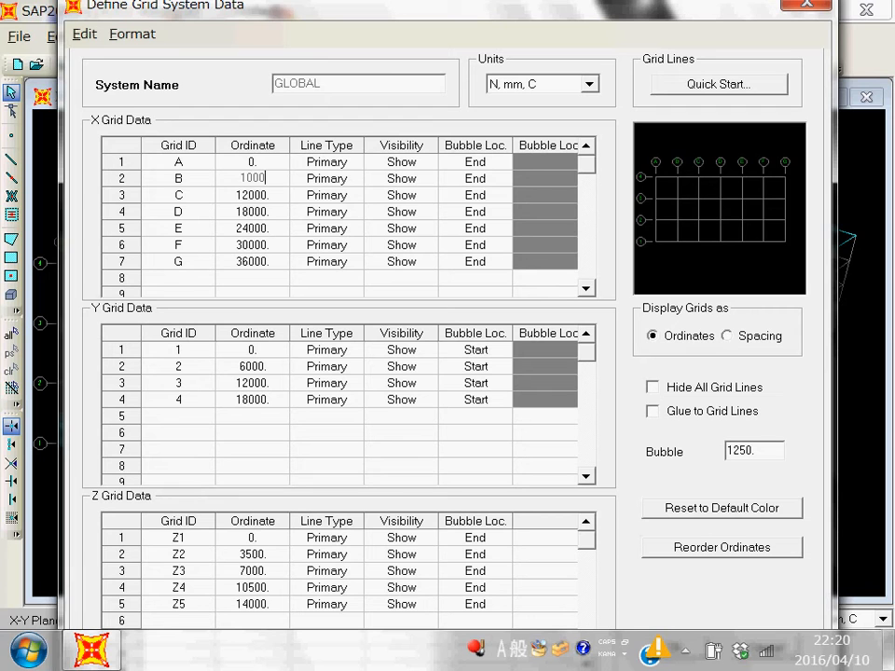
{"action": "key", "text": "Return"}
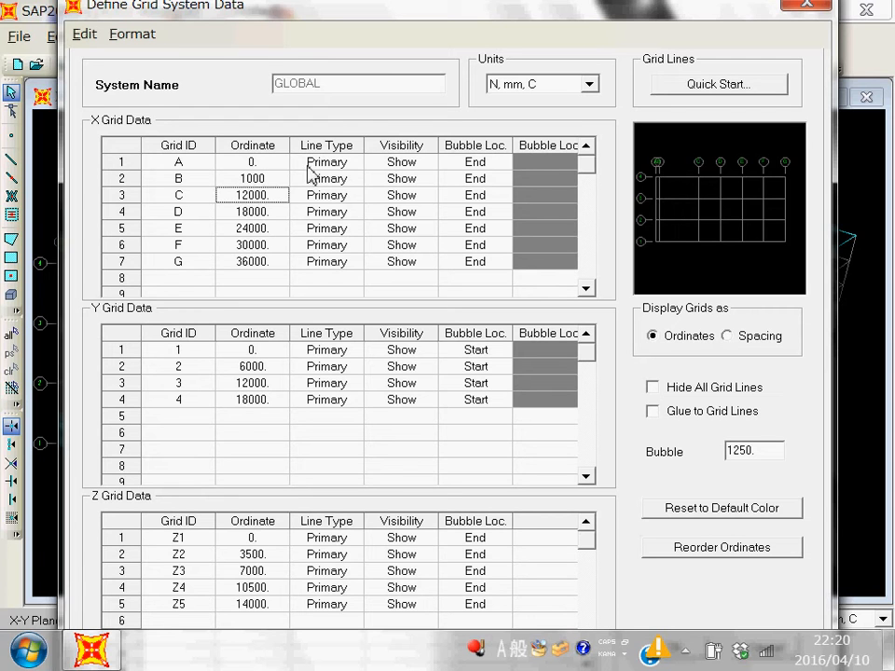
{"action": "type", "text": "8000"}
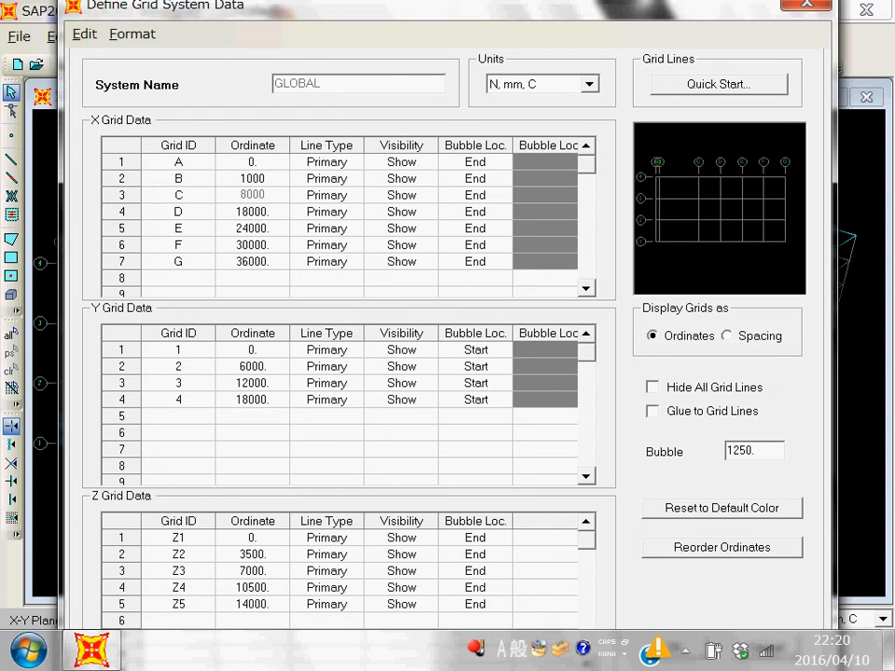
{"action": "key", "text": "Return"}
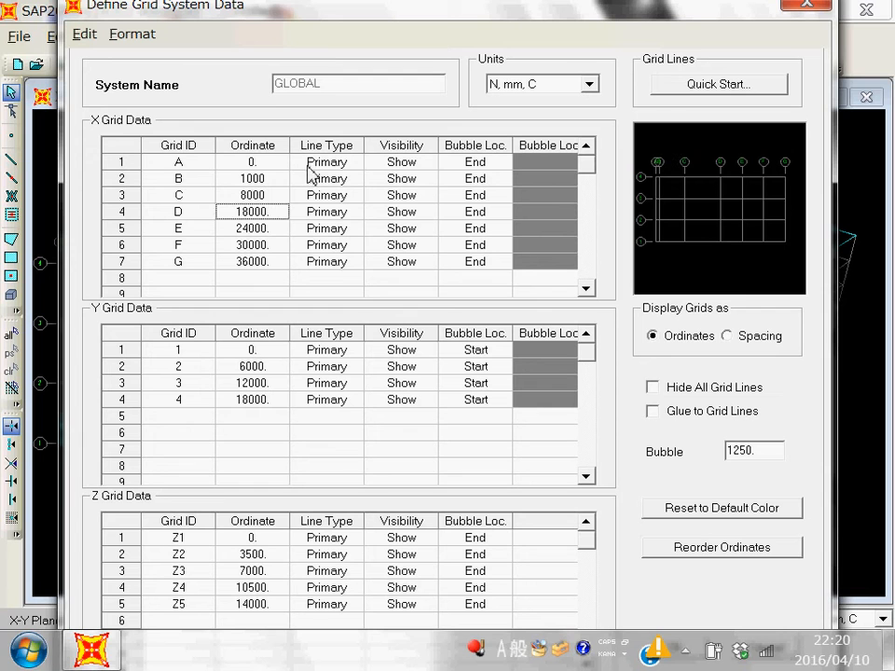
{"action": "type", "text": "13000"}
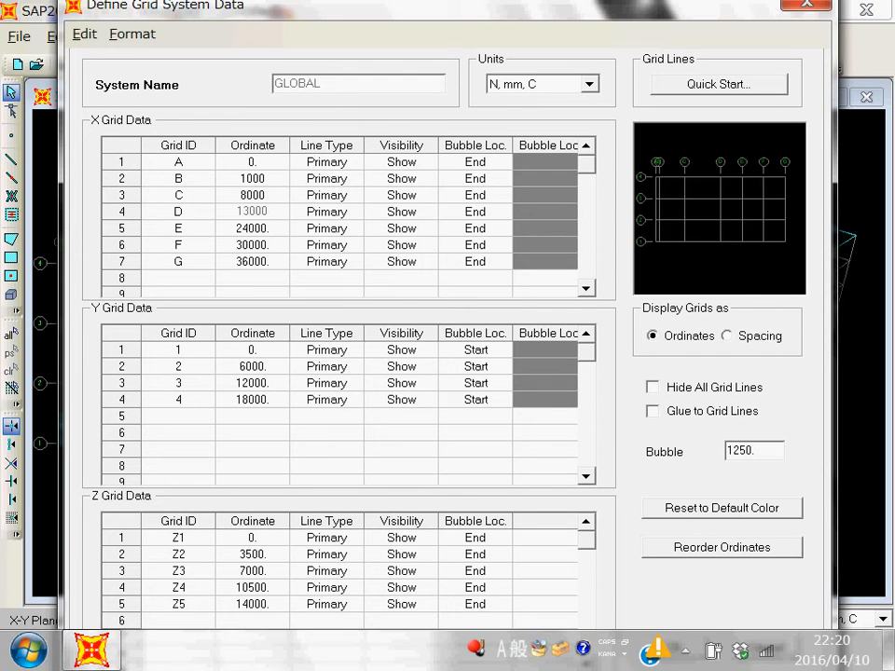
{"action": "key", "text": "Return"}
{"action": "type", "text": "18000"}
{"action": "key", "text": "Return"}
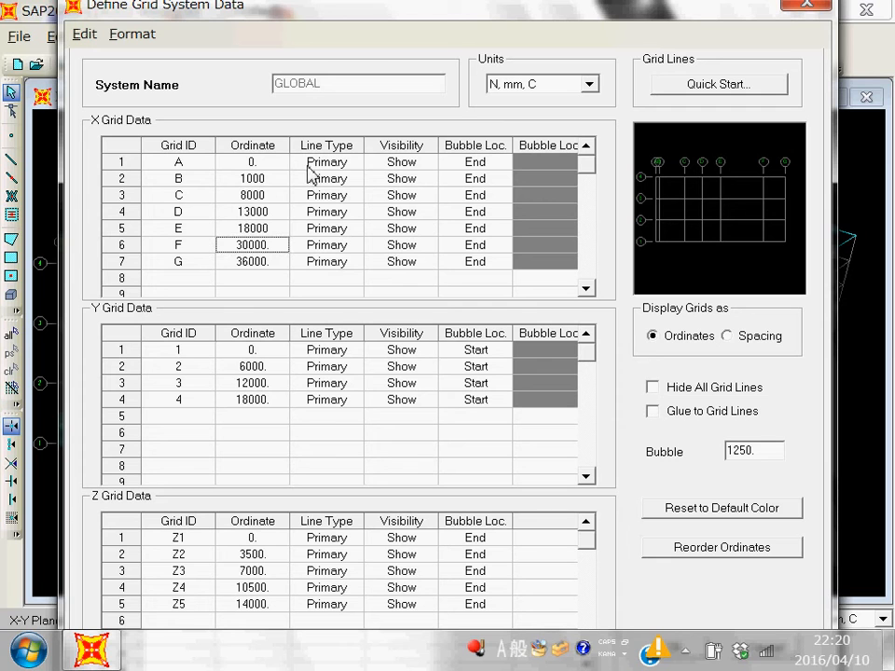
Set the X grid ordinates of lines F and G to 25000 and 26000 mm.
{"action": "key", "text": "F1"}
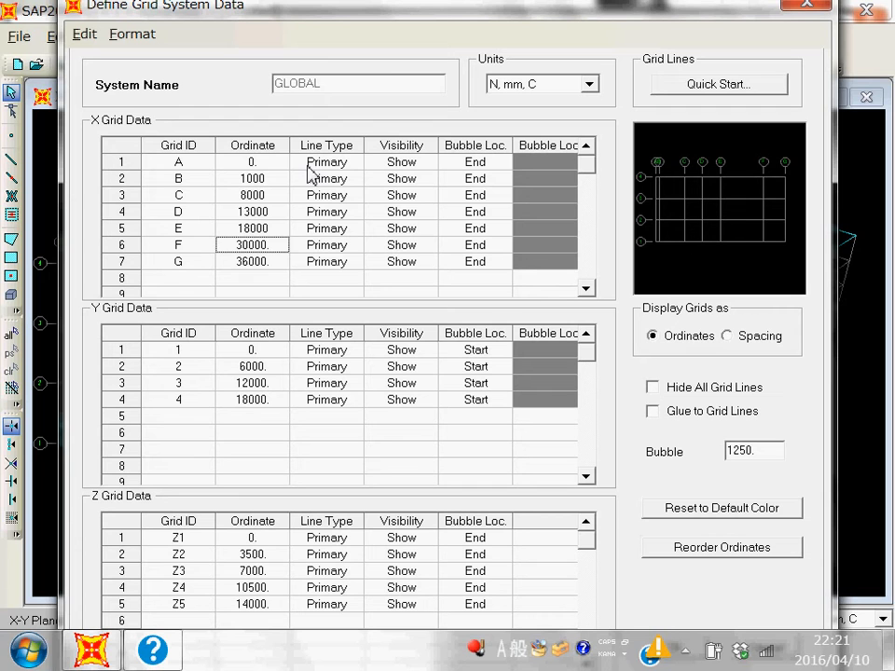
{"action": "type", "text": "25000"}
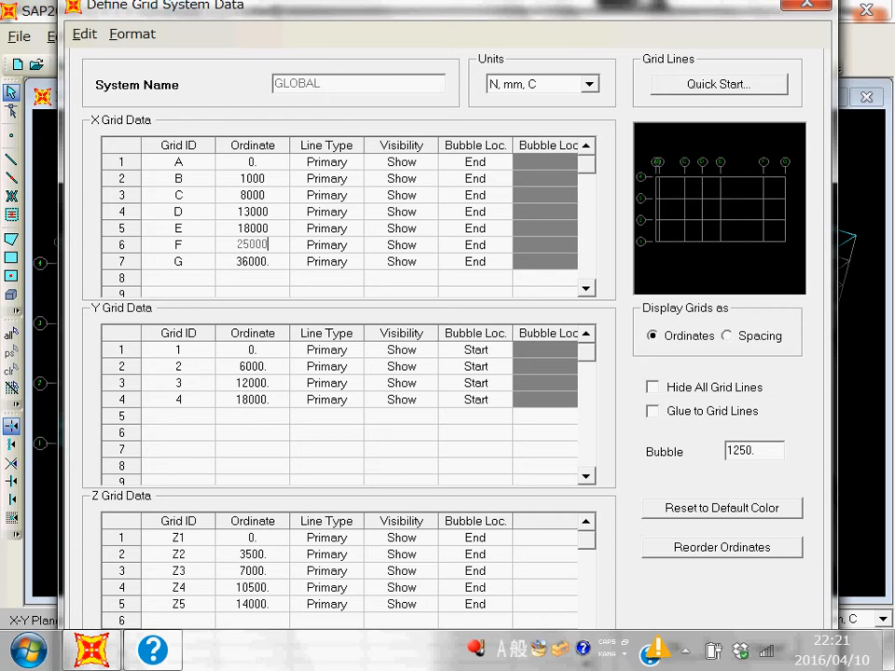
{"action": "key", "text": "Return"}
{"action": "type", "text": "26000"}
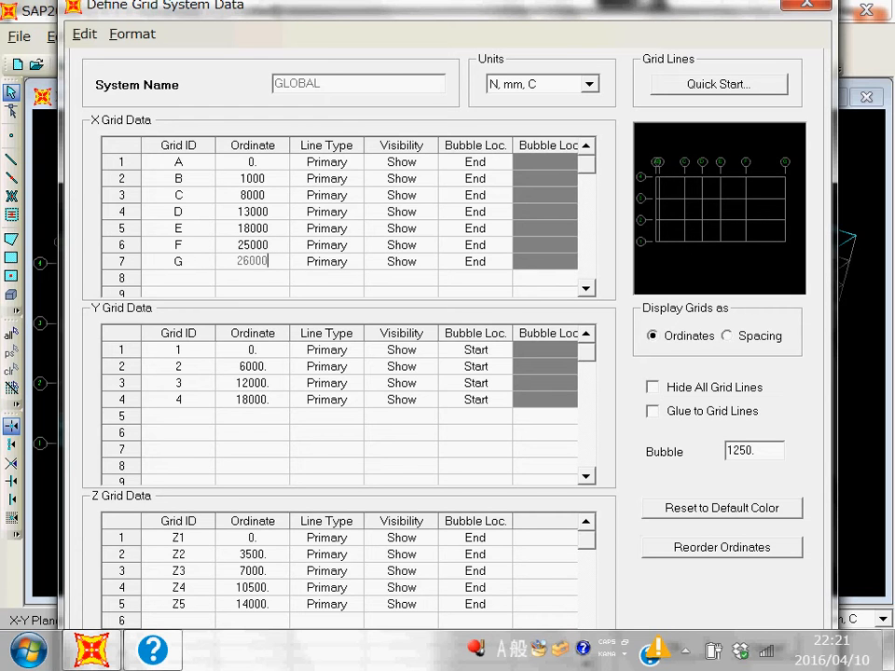
{"action": "key", "text": "Return"}
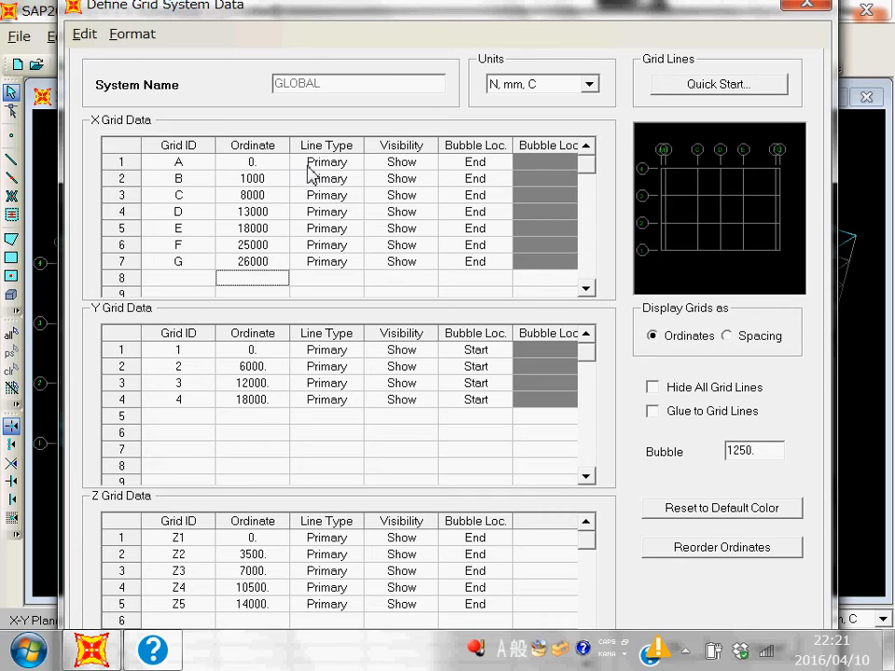
Set the Y grid ordinates of lines 3 and 4 to 10500 and 16500 mm.
{"action": "left_click", "coordinate": [280, 369]}
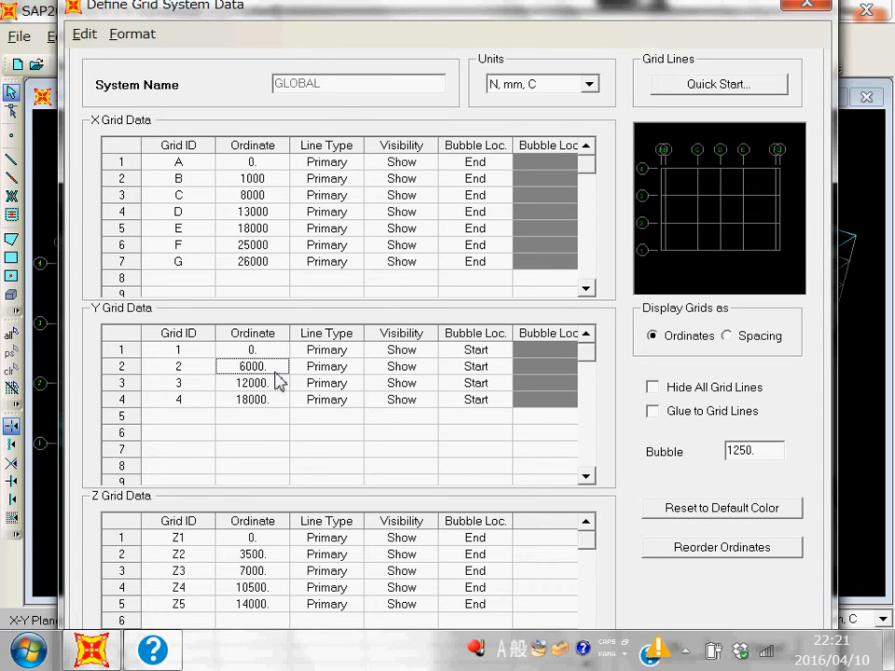
{"action": "left_click", "coordinate": [277, 381]}
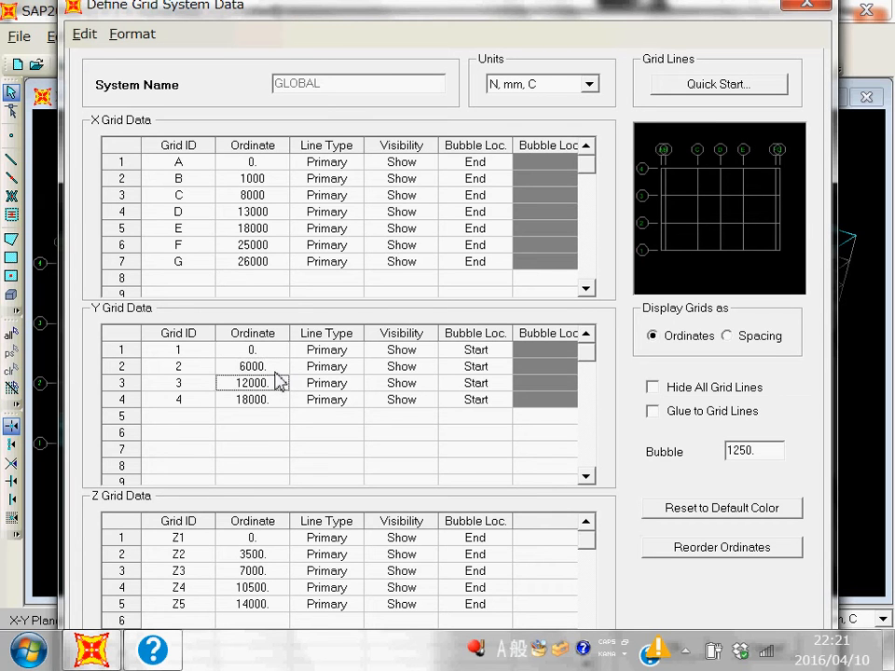
{"action": "type", "text": "10500"}
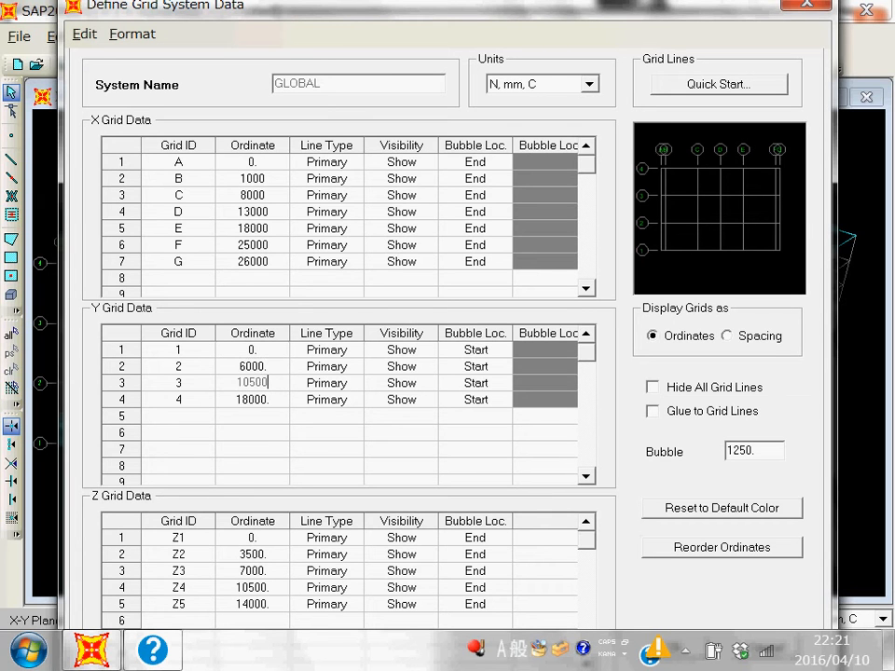
{"action": "key", "text": "Return"}
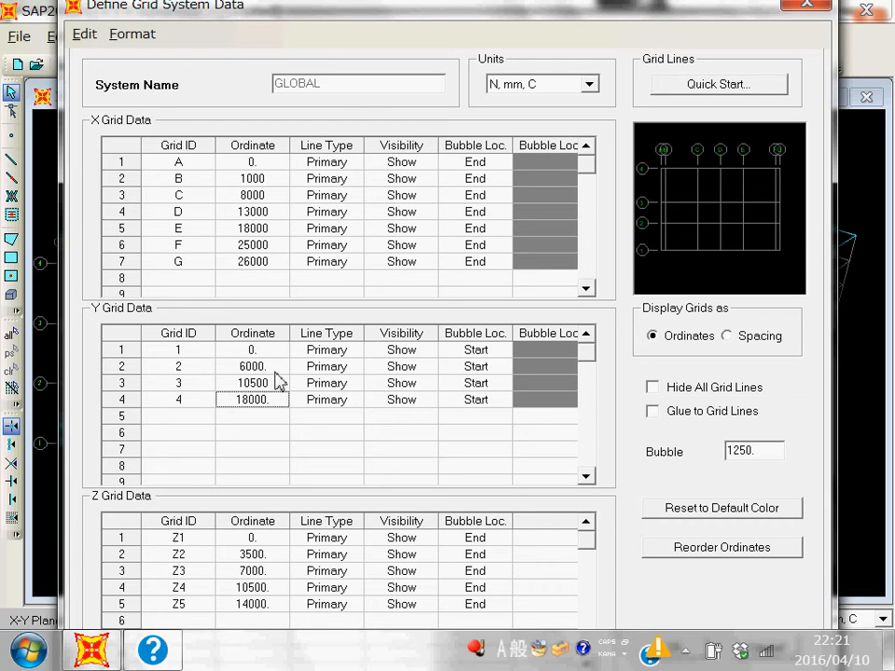
{"action": "type", "text": "16500"}
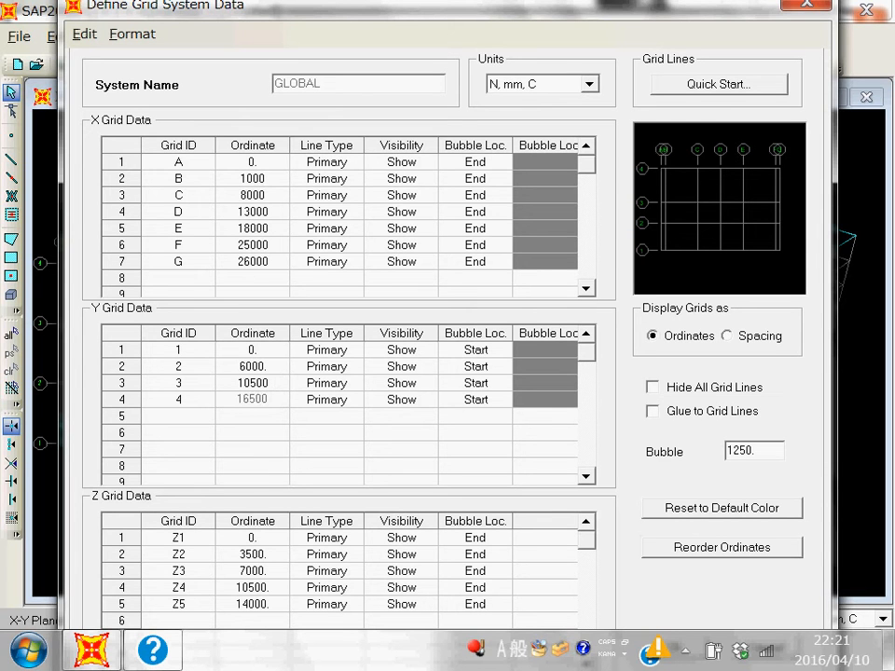
{"action": "key", "text": "Return"}
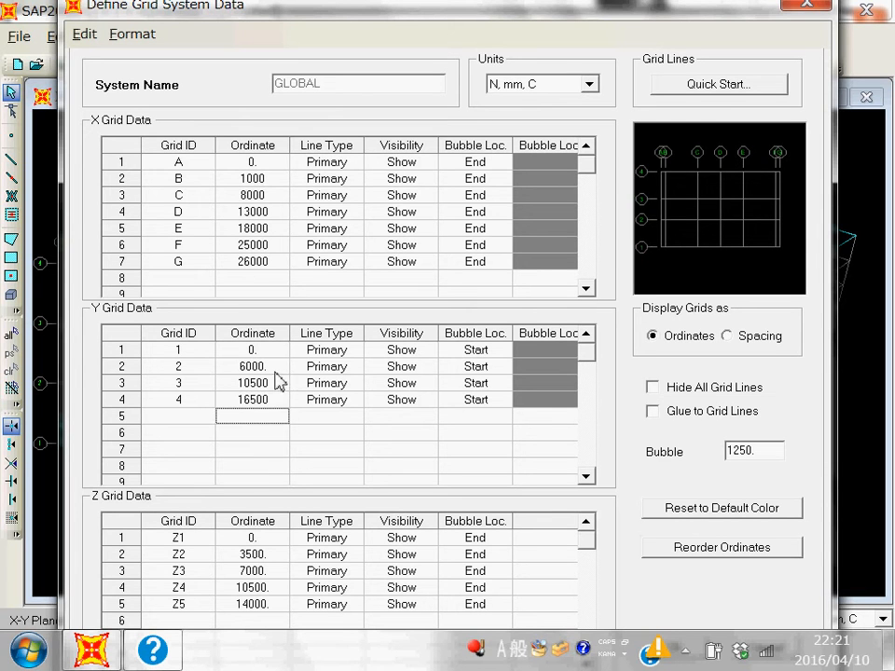
Set the Z grid ordinates of Z2, Z3, Z4 and Z5 to 4000, 8000, 11500 and 15000 mm.
{"action": "left_click", "coordinate": [276, 557]}
{"action": "left_click", "coordinate": [278, 570]}
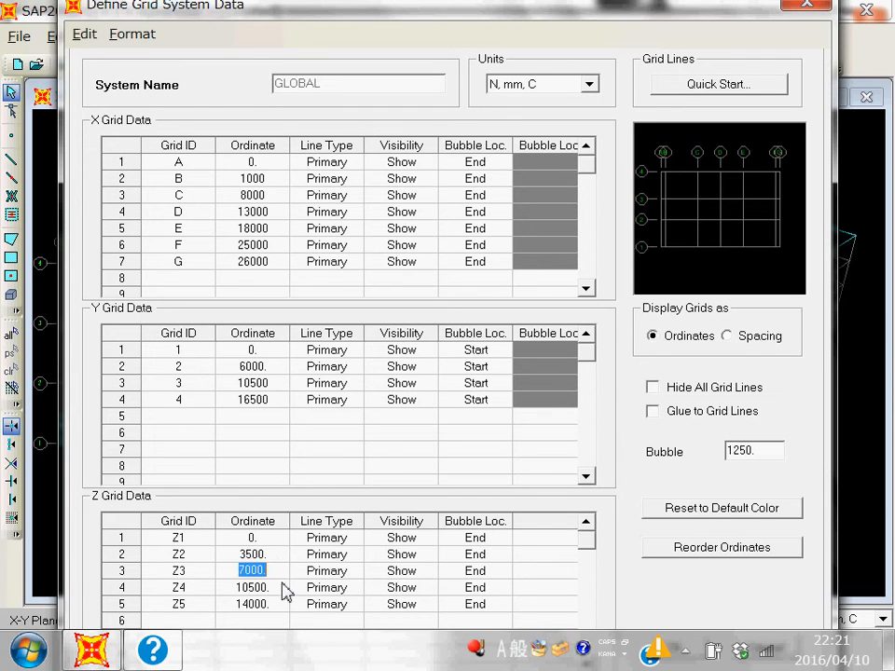
{"action": "left_click", "coordinate": [284, 587]}
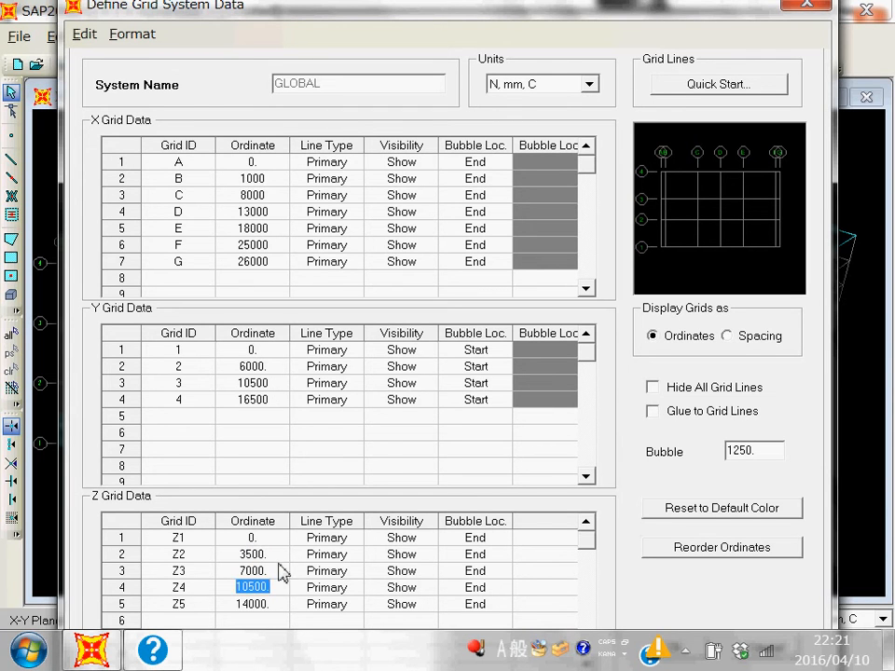
{"action": "left_click", "coordinate": [276, 556]}
{"action": "type", "text": "4000"}
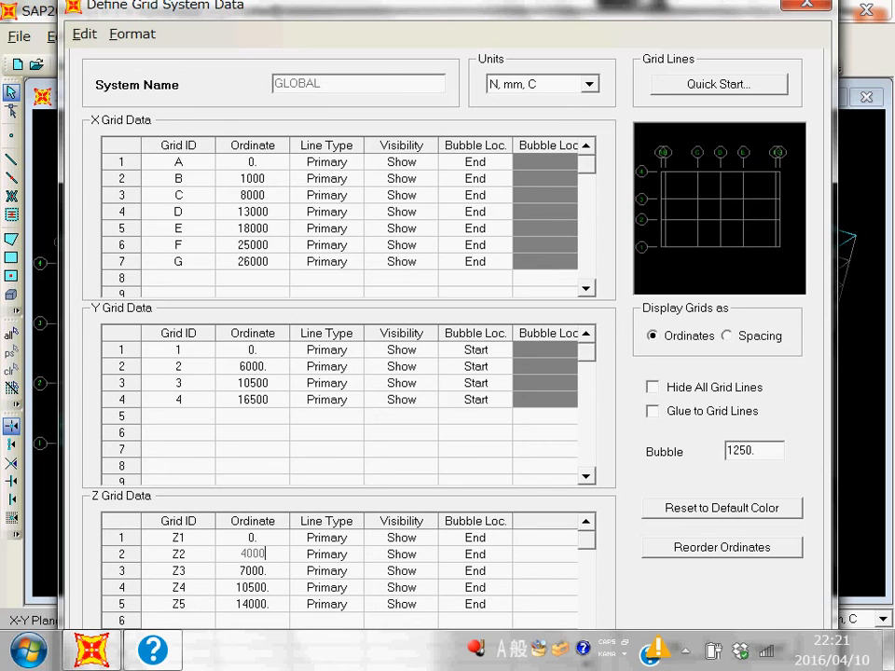
{"action": "key", "text": "Return"}
{"action": "type", "text": "800"}
{"action": "type", "text": "0"}
{"action": "key", "text": "Return"}
{"action": "type", "text": "11500"}
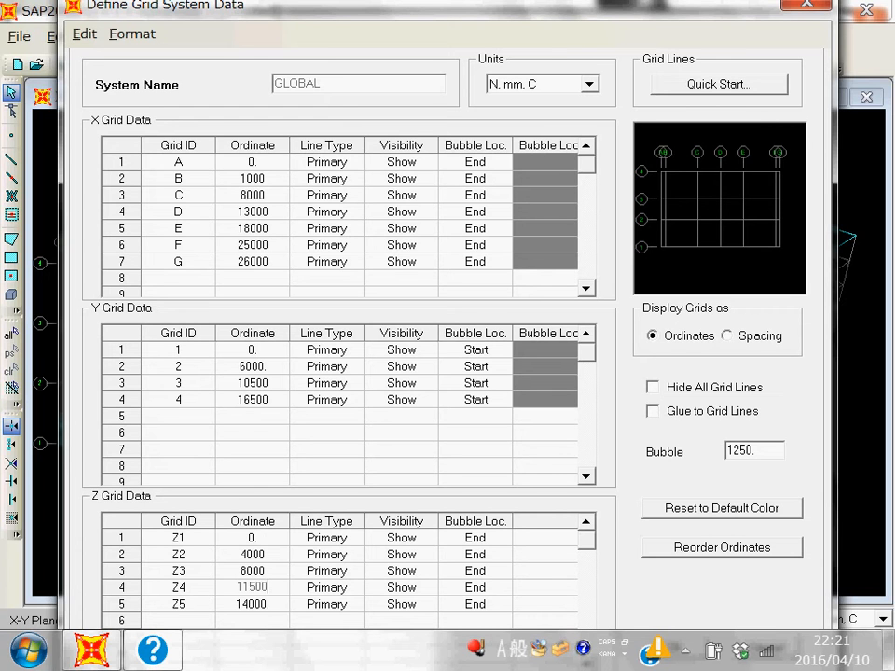
{"action": "key", "text": "Return"}
{"action": "type", "text": "1"}
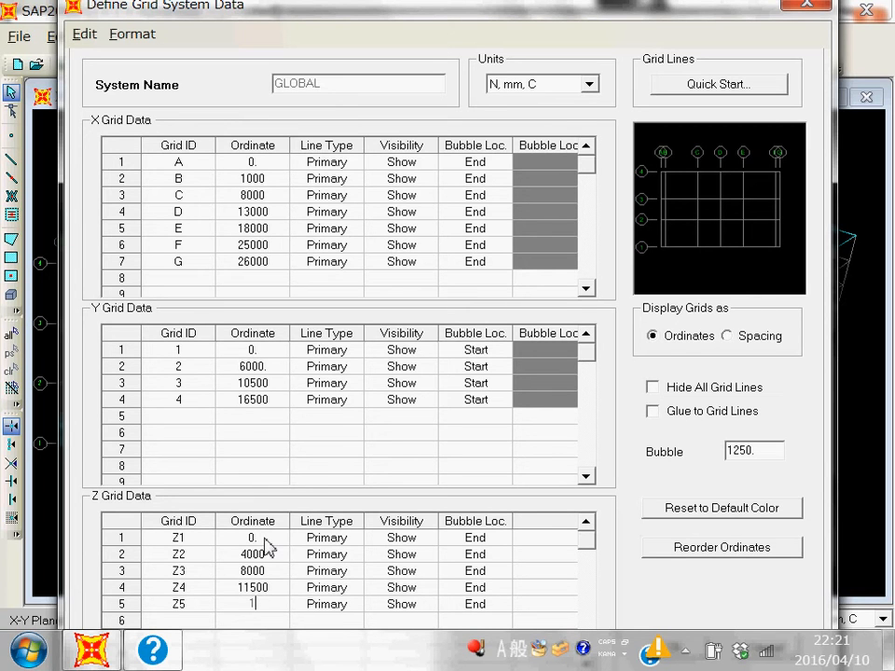
{"action": "type", "text": "5000"}
{"action": "key", "text": "Return"}
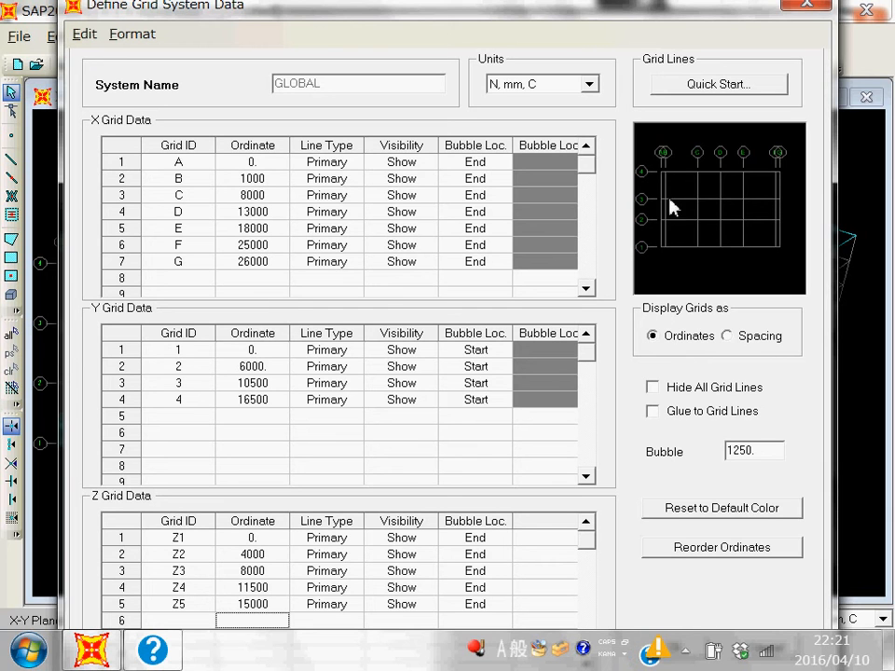
{"action": "left_click", "coordinate": [590, 83]}
{"action": "left_click", "coordinate": [590, 84]}
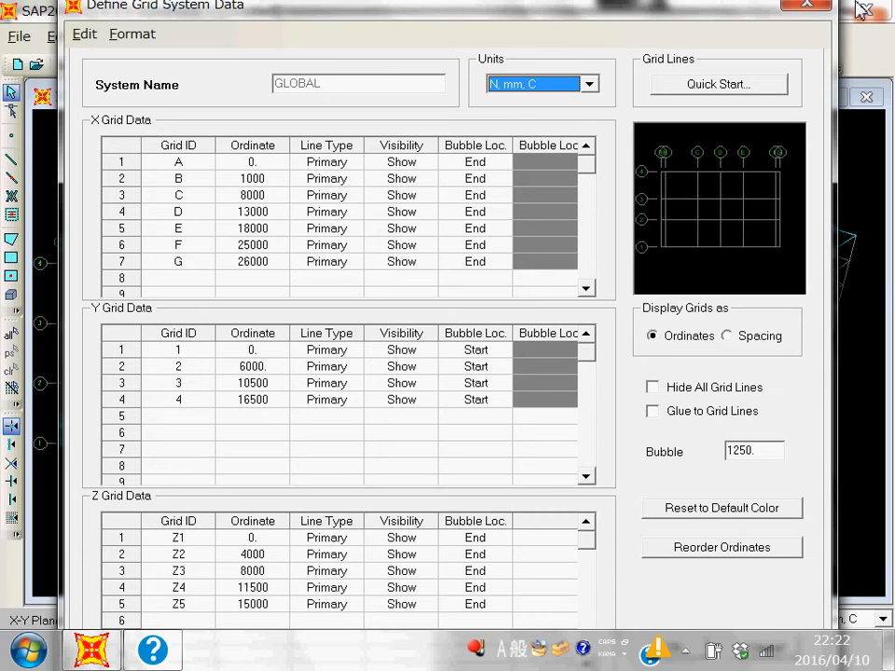
{"action": "key", "text": "Tab"}
{"action": "key", "text": "Tab"}
{"action": "key", "text": "Tab"}
{"action": "key", "text": "Tab"}
{"action": "key", "text": "Tab"}
{"action": "key", "text": "Tab"}
{"action": "key", "text": "Tab"}
{"action": "key", "text": "Tab"}
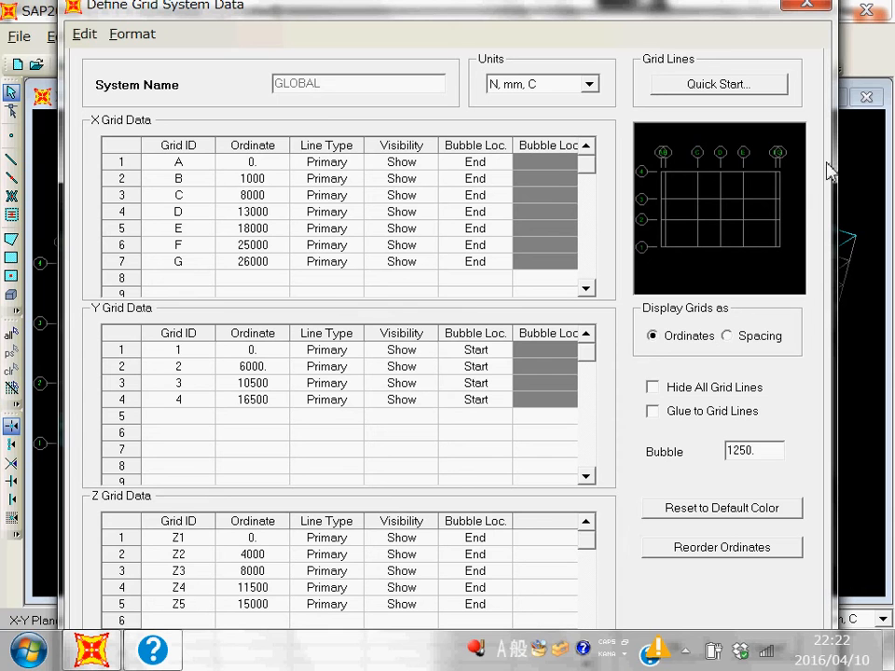
{"action": "mouse_move", "coordinate": [718, 9]}
{"action": "left_mouse_down"}
{"action": "mouse_move", "coordinate": [706, 11]}
{"action": "mouse_move", "coordinate": [708, 2]}
{"action": "mouse_move", "coordinate": [707, 11]}
{"action": "left_mouse_up"}
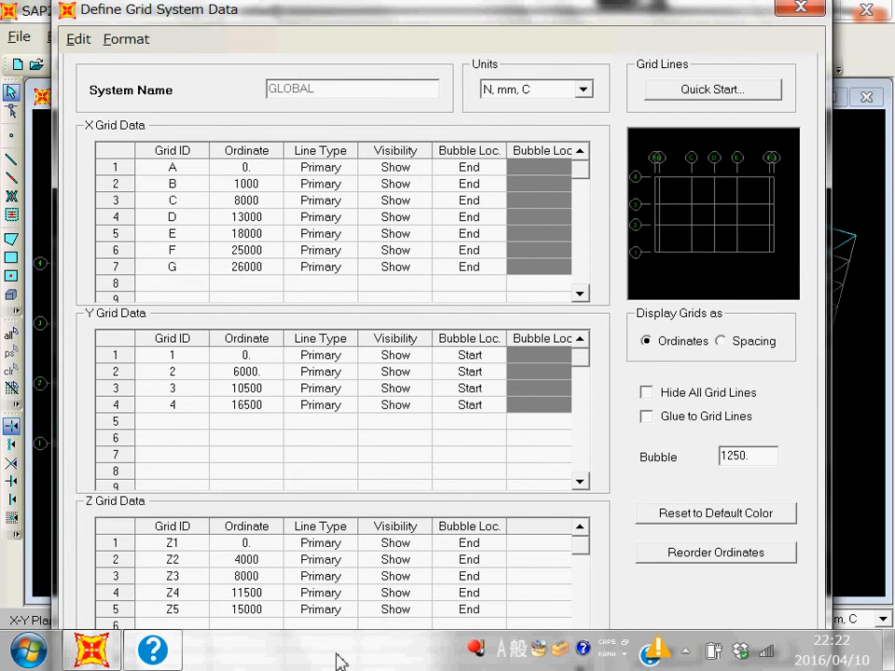
{"action": "left_click_drag", "start_coordinate": [637, 15], "coordinate": [616, 3]}
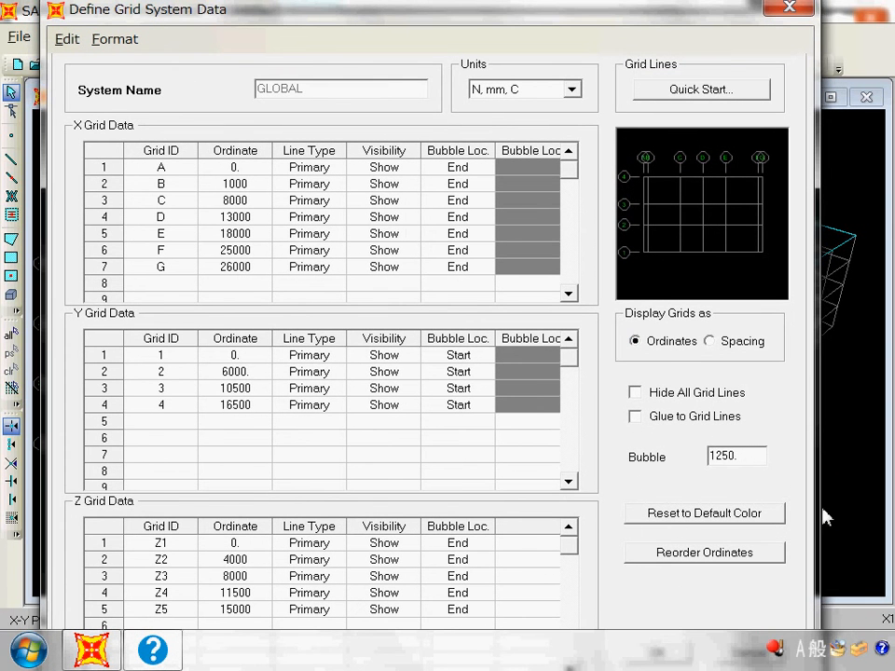
{"action": "left_click_drag", "start_coordinate": [601, 19], "coordinate": [615, 9]}
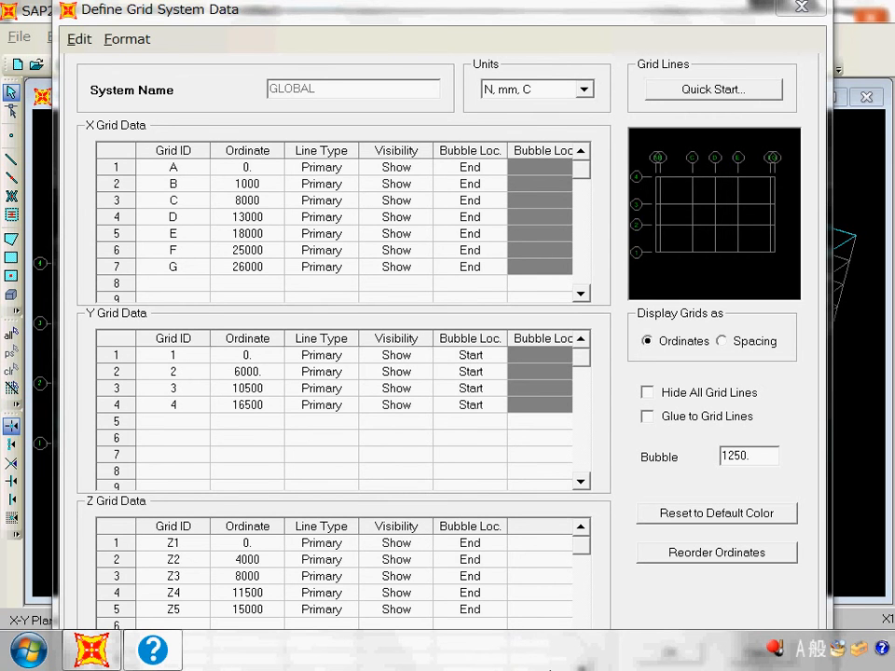
{"action": "left_click", "coordinate": [11, 652]}
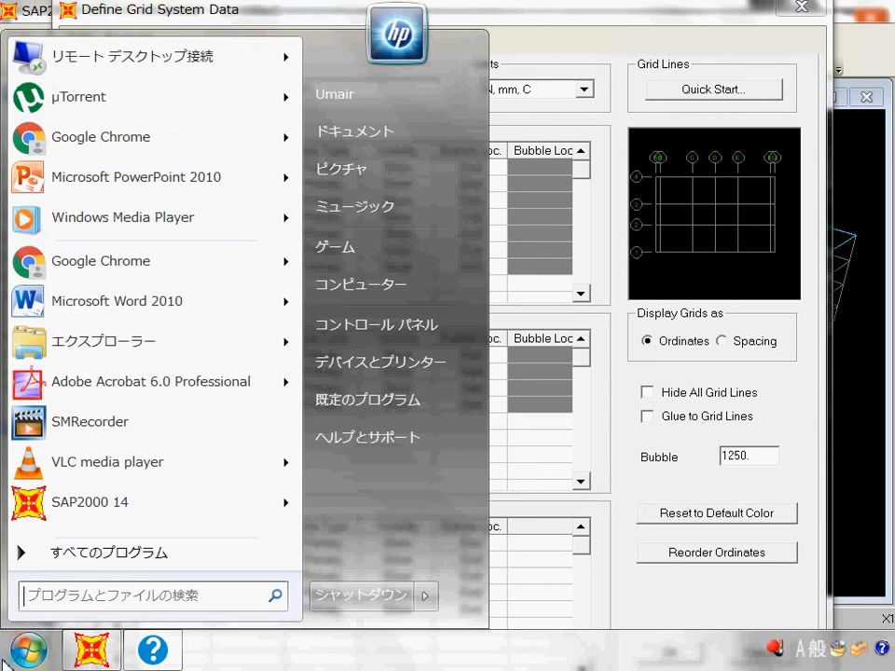
{"action": "left_click", "coordinate": [5, 653]}
{"action": "left_click", "coordinate": [5, 652]}
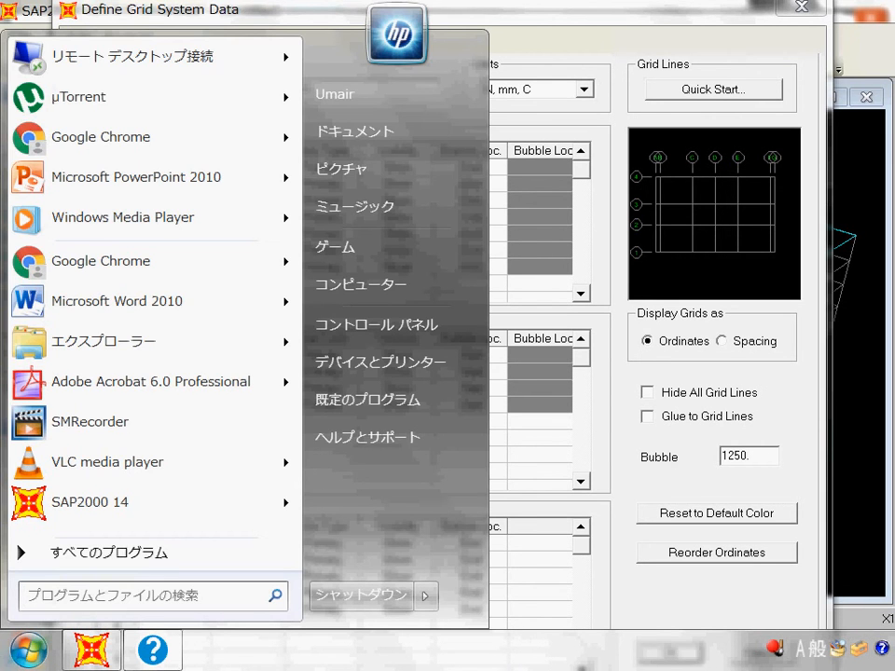
{"action": "left_click", "coordinate": [679, 610]}
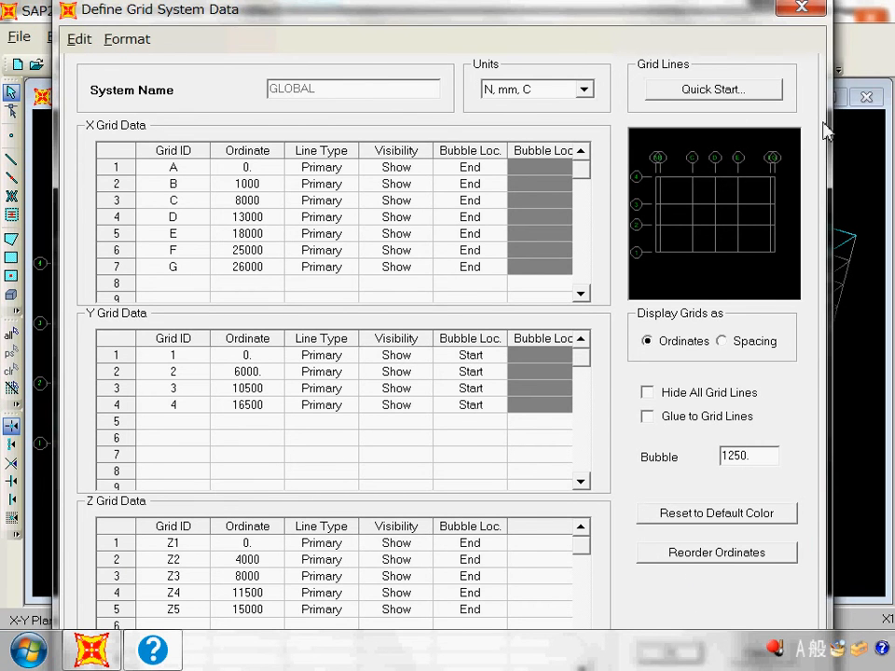
Accept the edited GLOBAL grid data and confirm the coordinate systems to apply the grid to the model.
{"action": "left_click_drag", "start_coordinate": [689, 16], "coordinate": [689, 6]}
{"action": "key", "text": "Return"}
{"action": "left_click", "coordinate": [569, 444]}
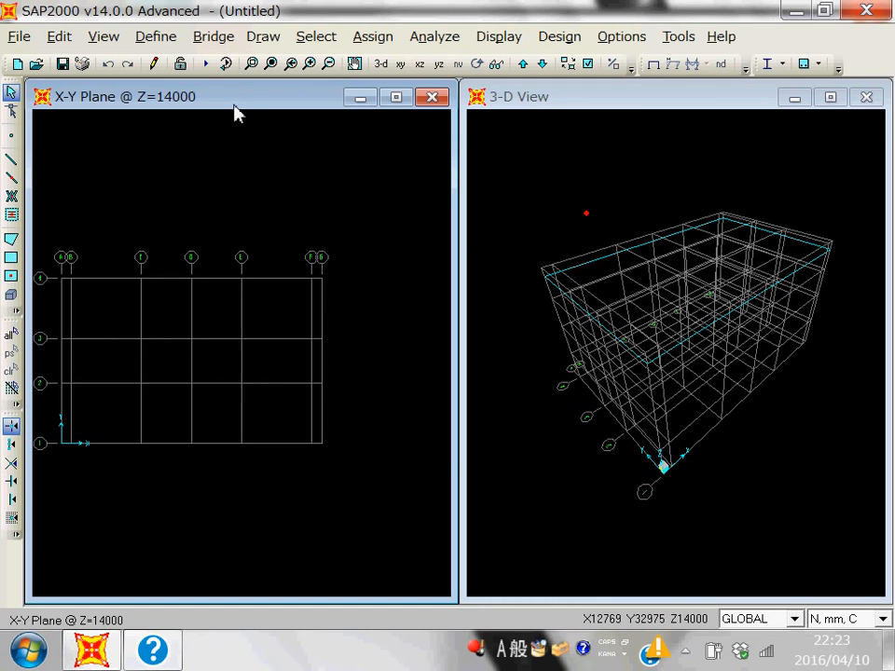
Save the model file as Class Problem in the Class Problem folder and dismiss the µTorrent update prompt.
{"action": "middle_click_drag", "start_coordinate": [383, 355], "coordinate": [444, 362]}
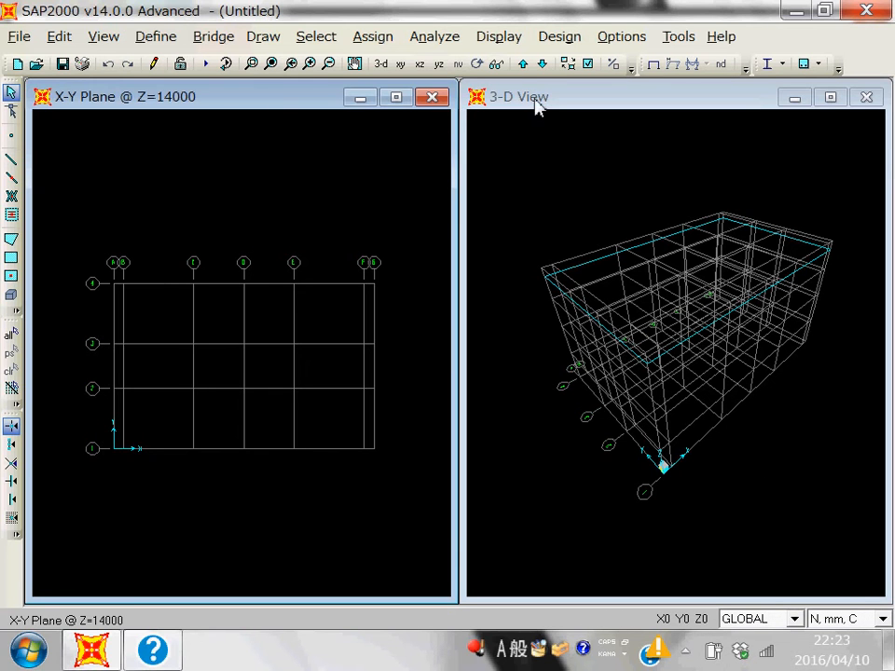
{"action": "left_click", "coordinate": [524, 64]}
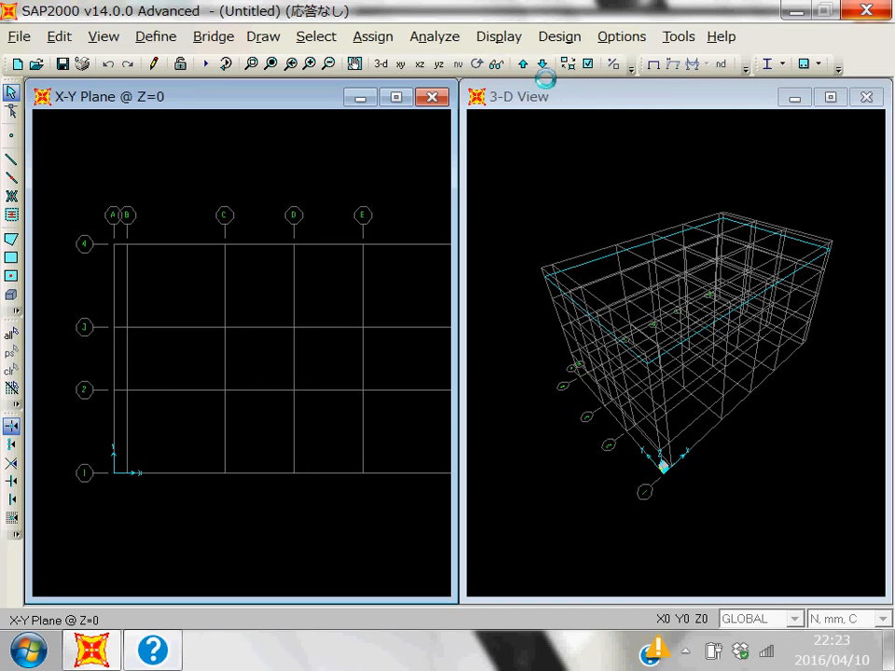
{"action": "left_click", "coordinate": [19, 38]}
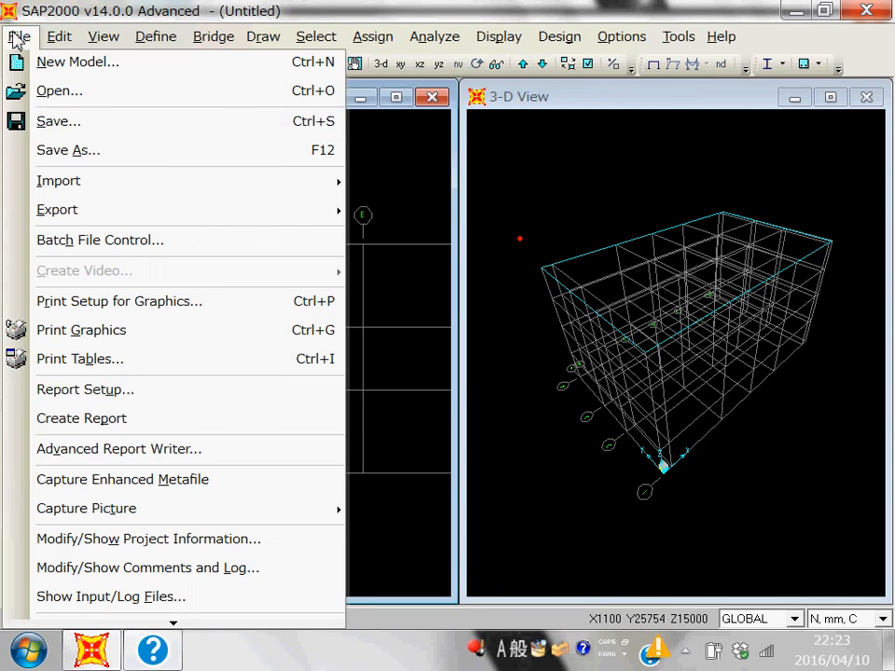
{"action": "left_click", "coordinate": [12, 122]}
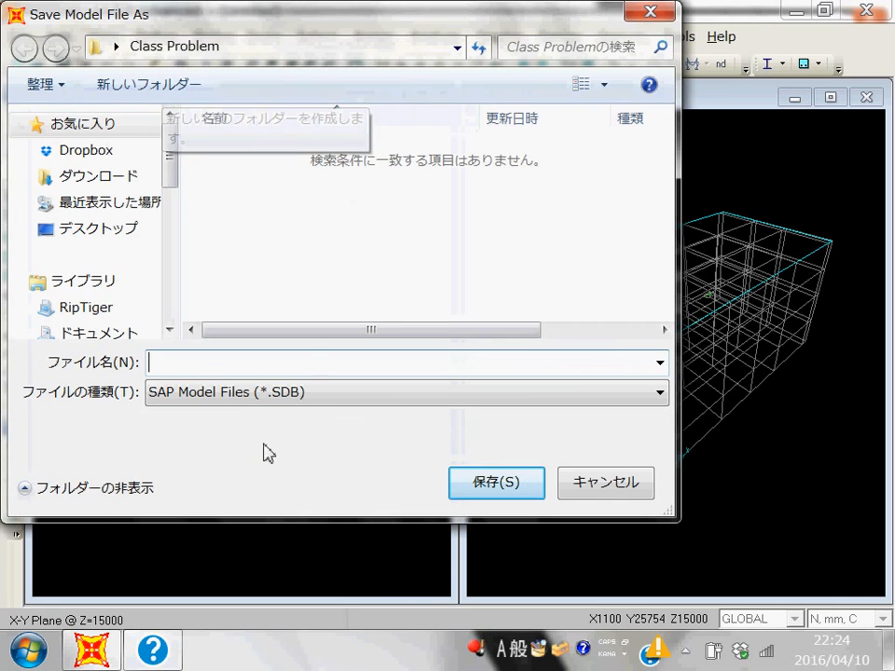
{"action": "type", "text": "Class Problem"}
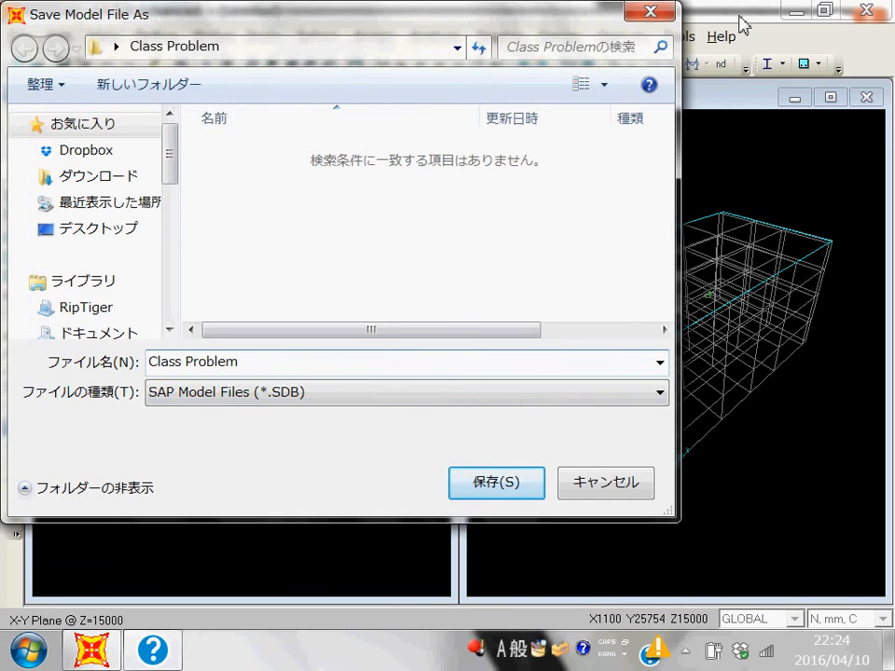
{"action": "left_click", "coordinate": [502, 498]}
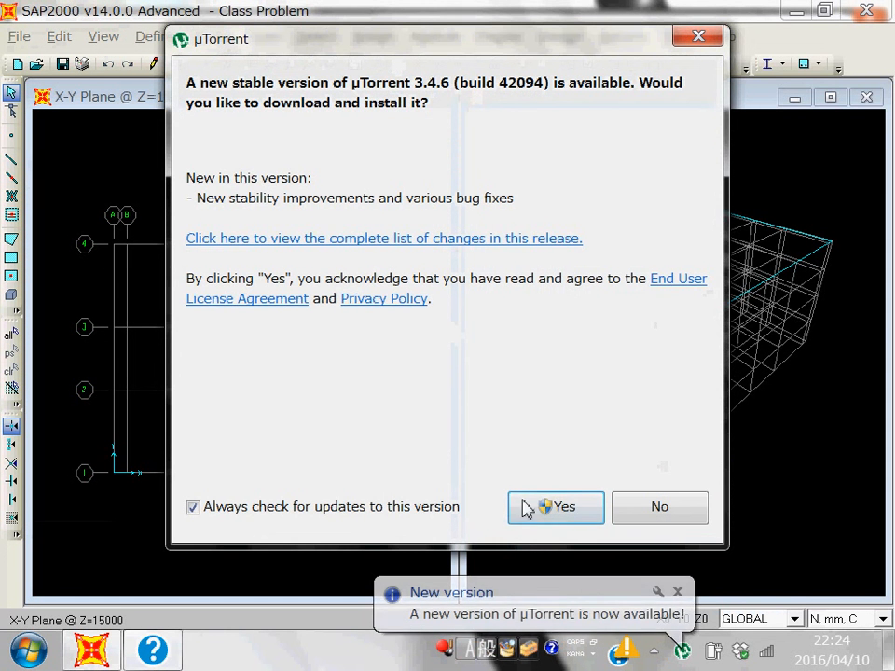
{"action": "left_click", "coordinate": [695, 40]}
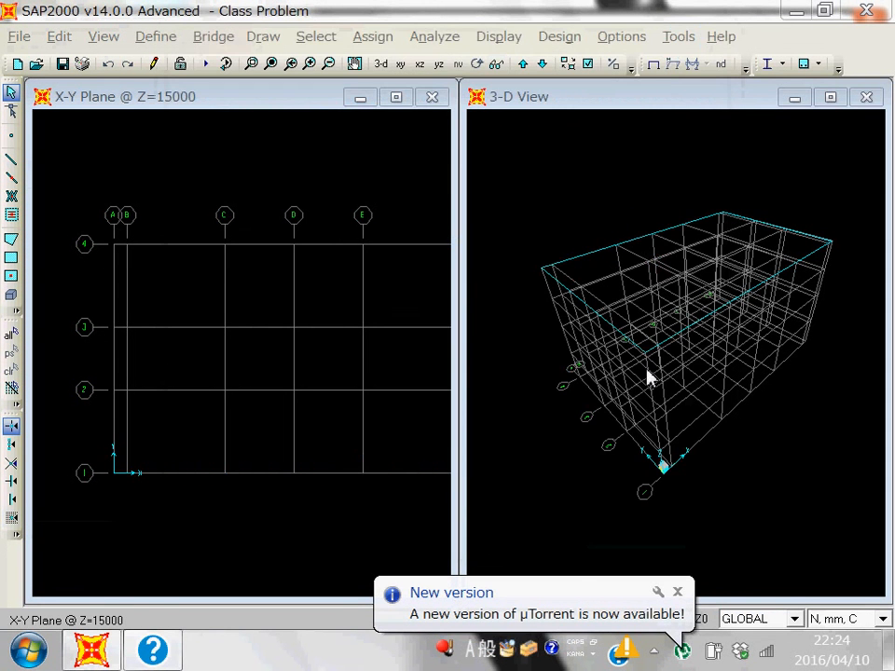
Step the X-Y plan view through the grid elevations to examine each level, ending at Z=4000.
{"action": "middle_click_drag", "start_coordinate": [253, 336], "coordinate": [197, 331]}
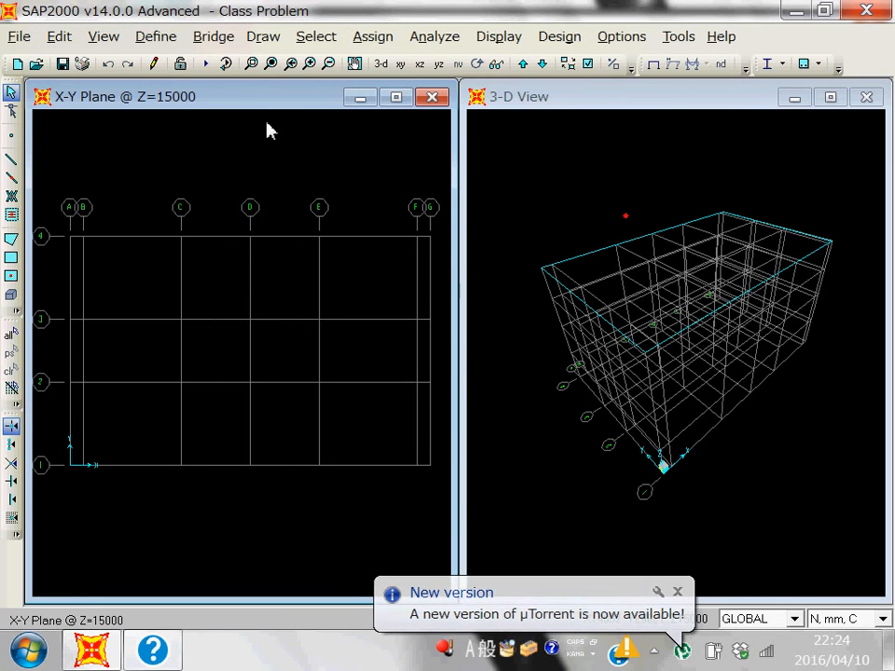
{"action": "left_click", "coordinate": [522, 65]}
{"action": "left_click", "coordinate": [522, 65]}
{"action": "left_click", "coordinate": [522, 65]}
{"action": "left_click", "coordinate": [522, 66]}
{"action": "left_click", "coordinate": [522, 65]}
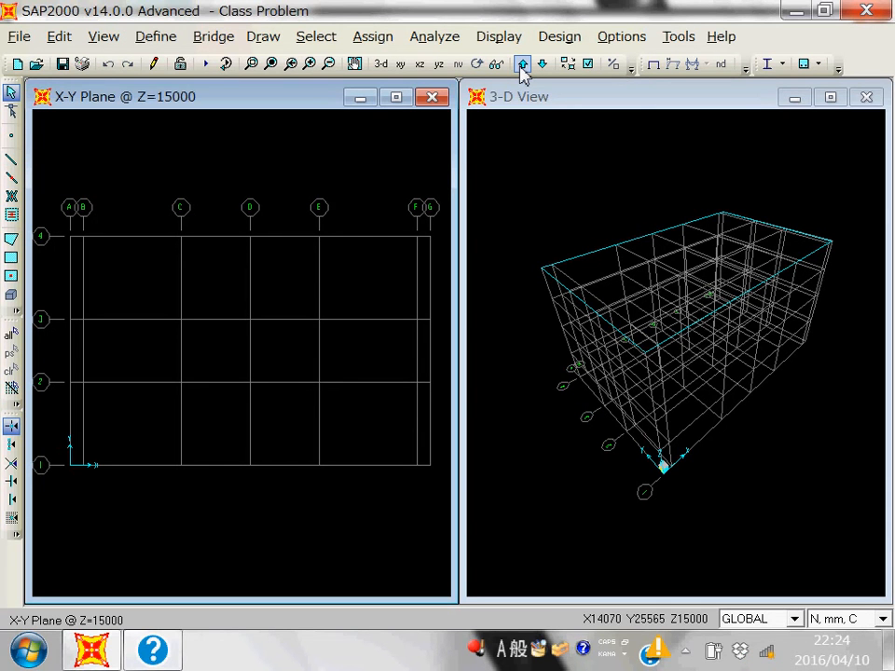
{"action": "left_click", "coordinate": [542, 63]}
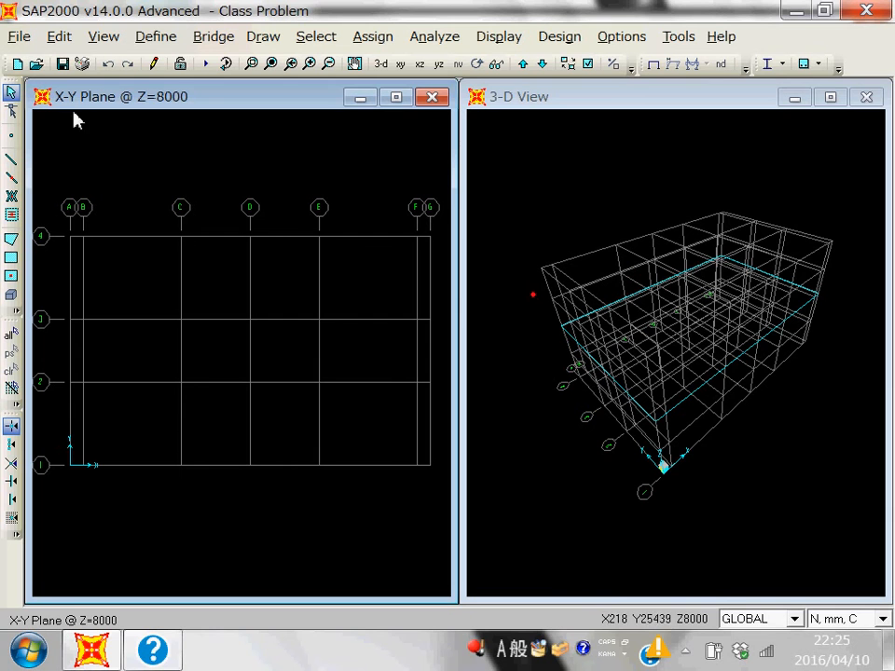
{"action": "left_click", "coordinate": [525, 64]}
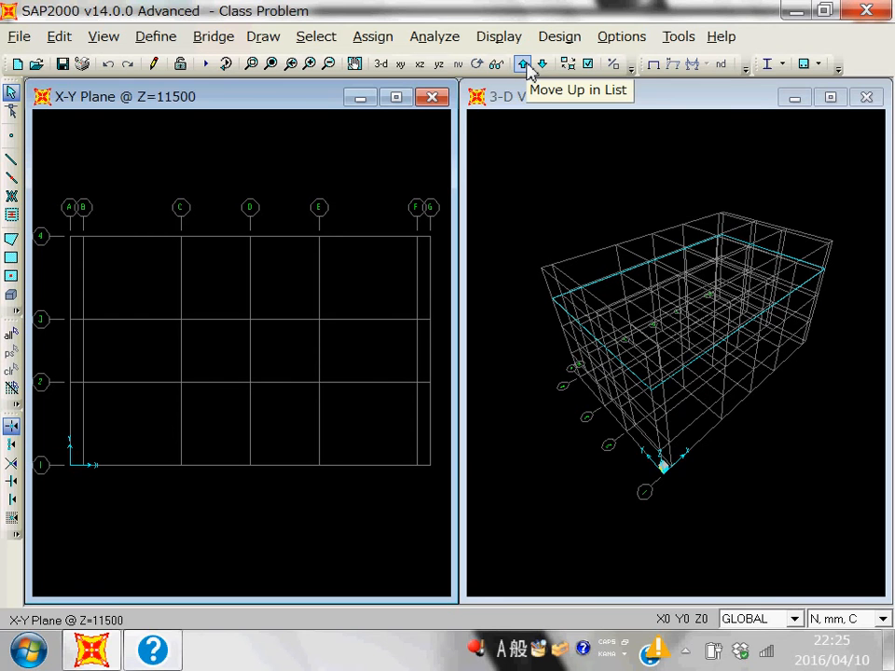
{"action": "left_click", "coordinate": [525, 64]}
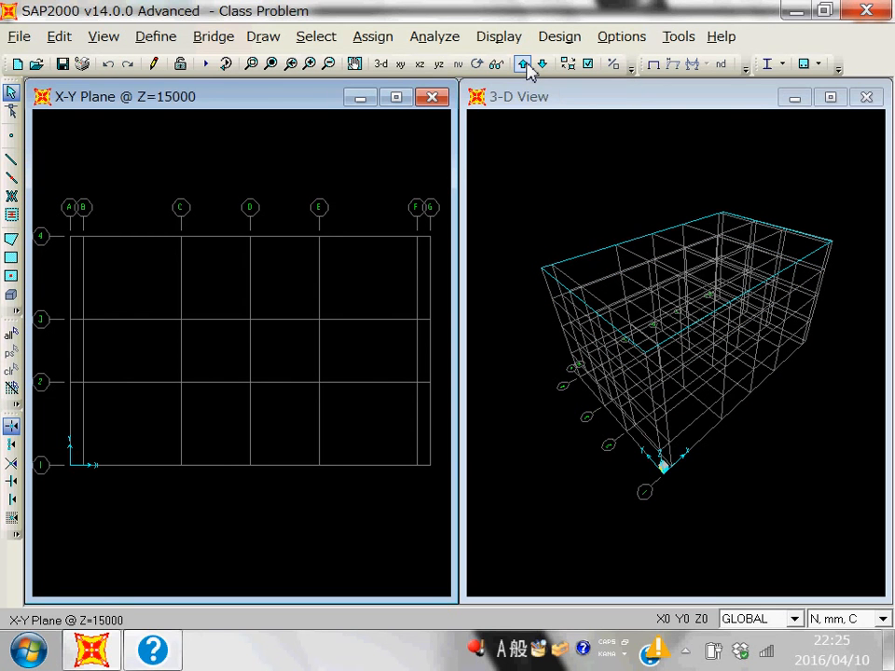
{"action": "left_click", "coordinate": [524, 64]}
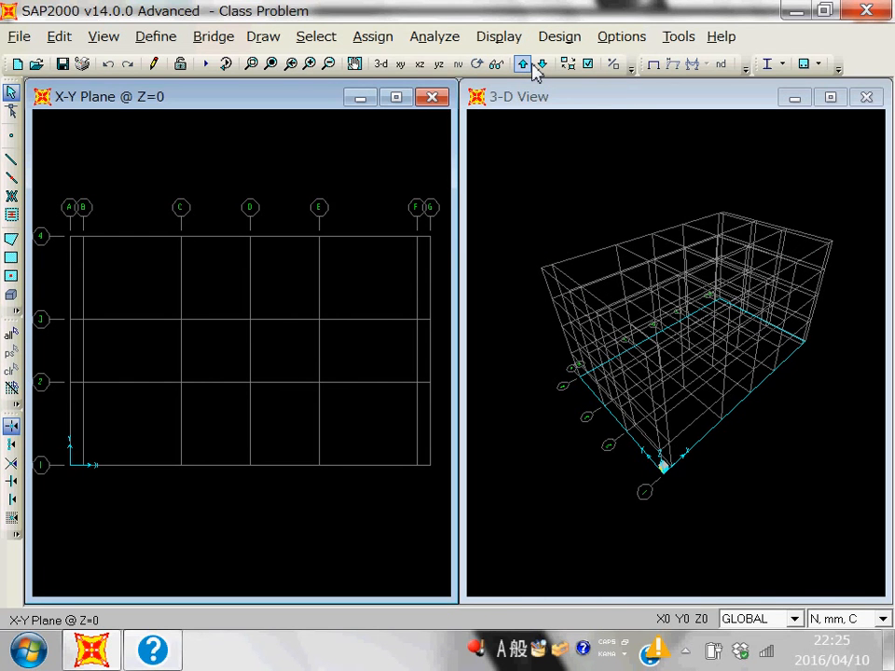
{"action": "left_click", "coordinate": [529, 65]}
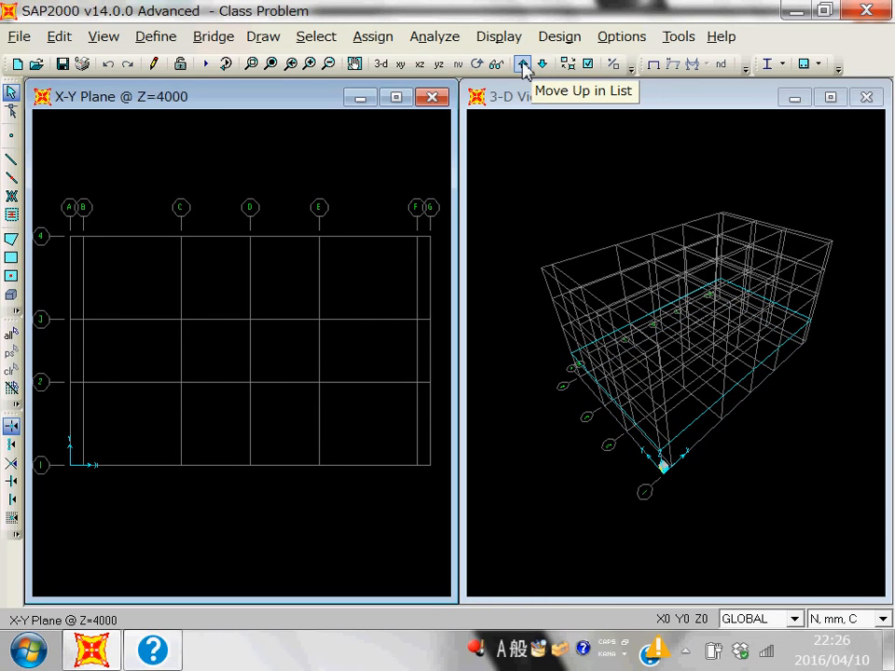
{"action": "left_click", "coordinate": [541, 66]}
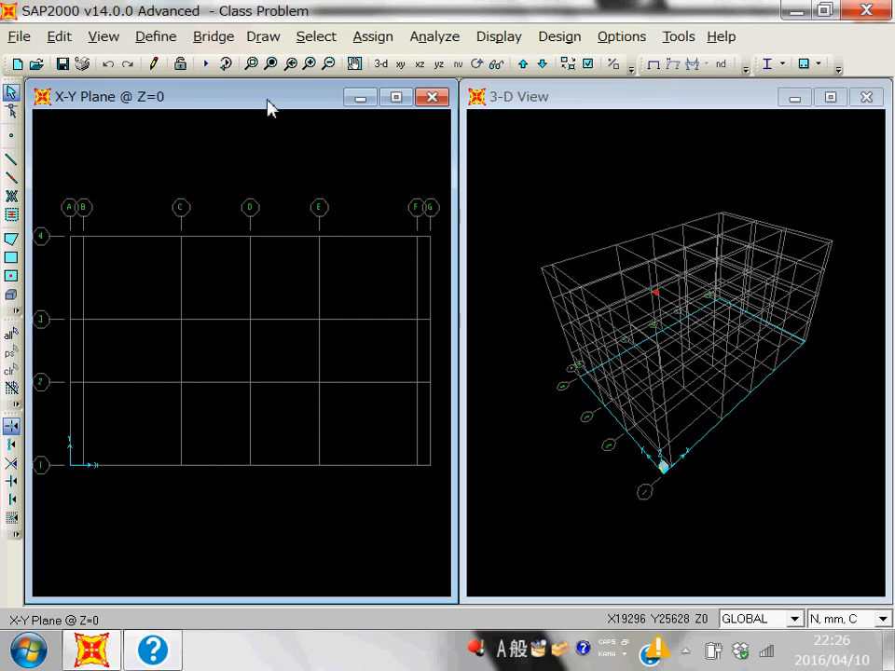
{"action": "left_click", "coordinate": [520, 65]}
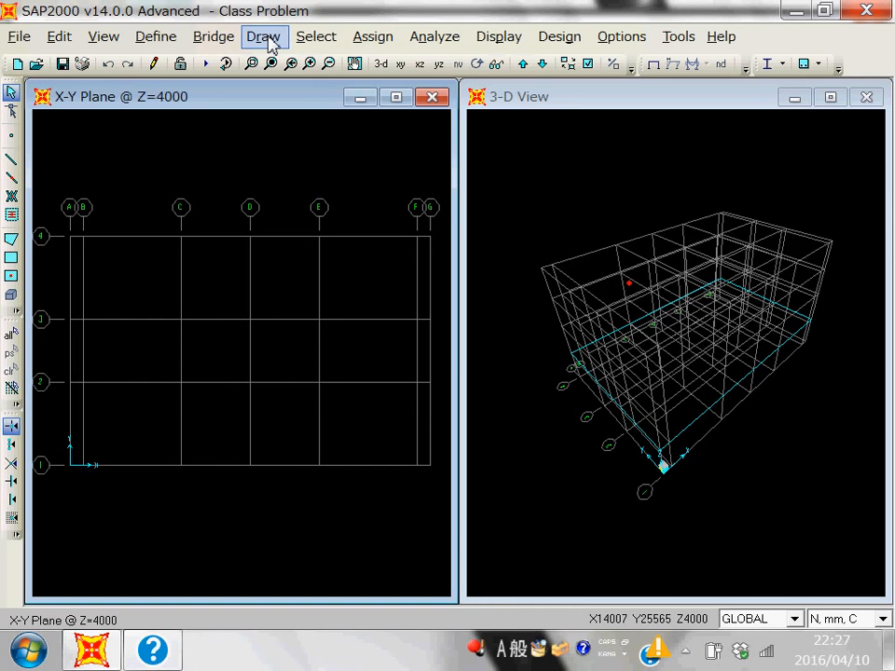
Add a new material definition and set its material type to Concrete.
{"action": "left_click", "coordinate": [151, 38]}
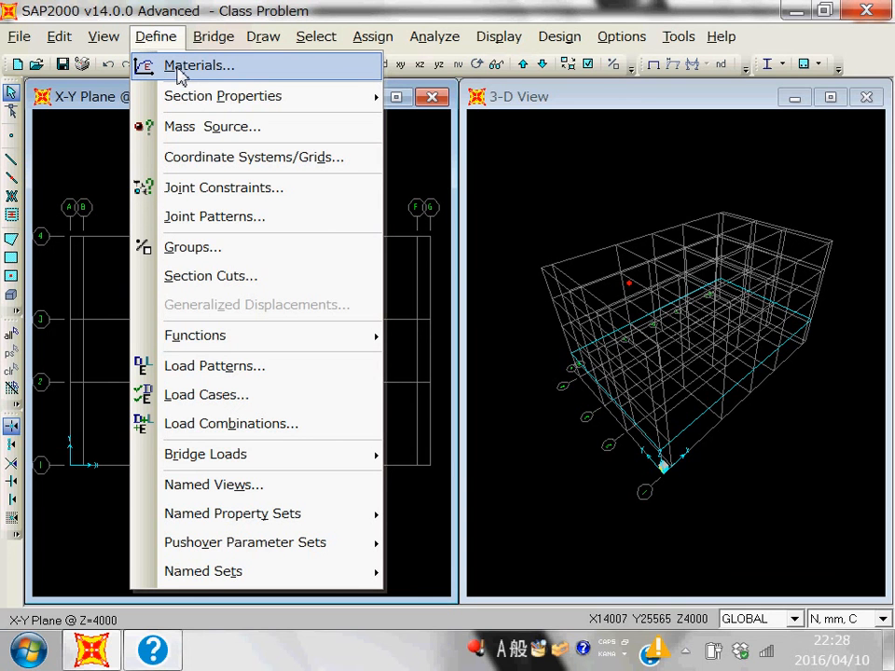
{"action": "left_click", "coordinate": [180, 67]}
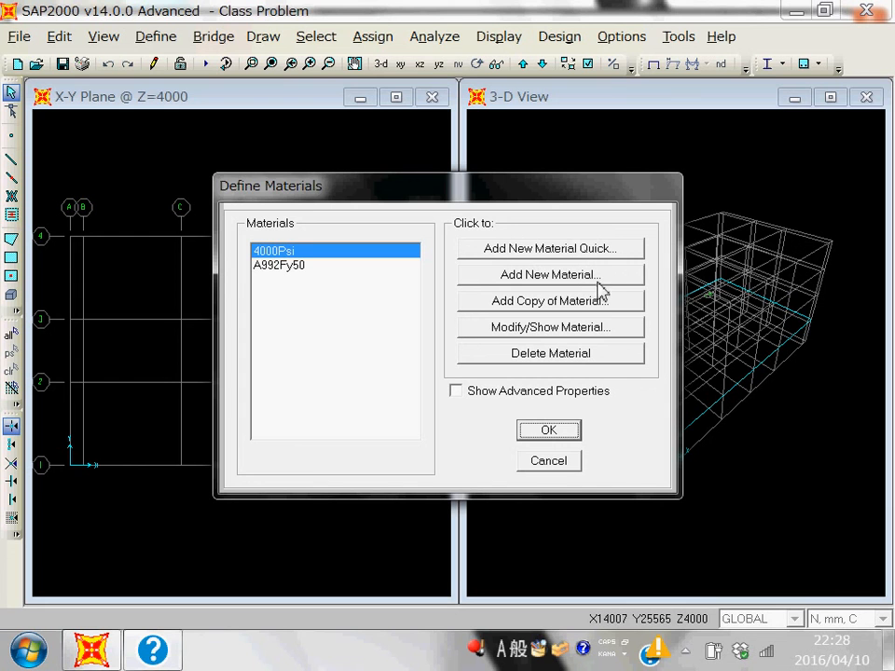
{"action": "left_click", "coordinate": [279, 268]}
{"action": "left_click", "coordinate": [274, 252]}
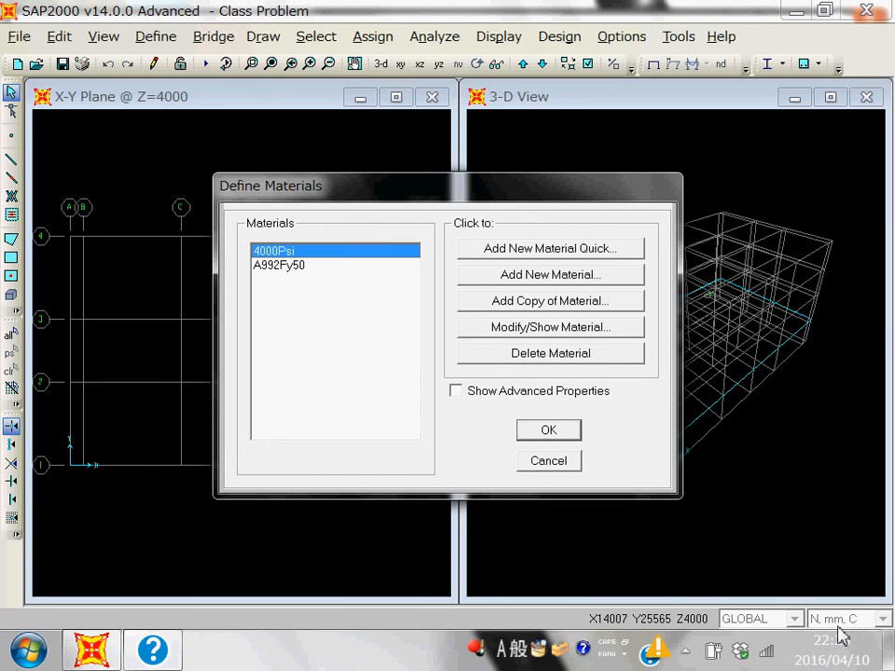
{"action": "left_click", "coordinate": [592, 274]}
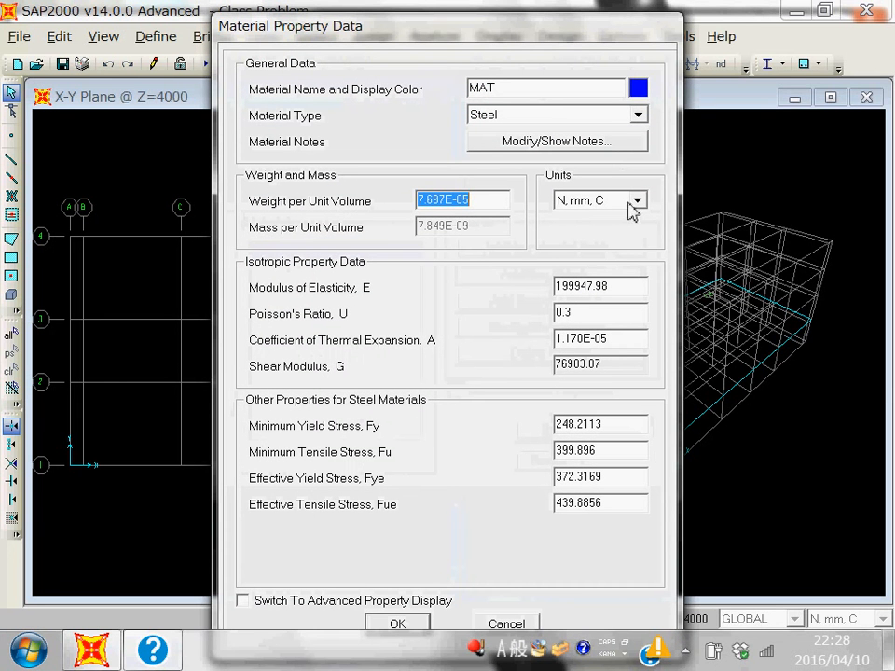
{"action": "left_click", "coordinate": [626, 89]}
{"action": "left_click", "coordinate": [637, 115]}
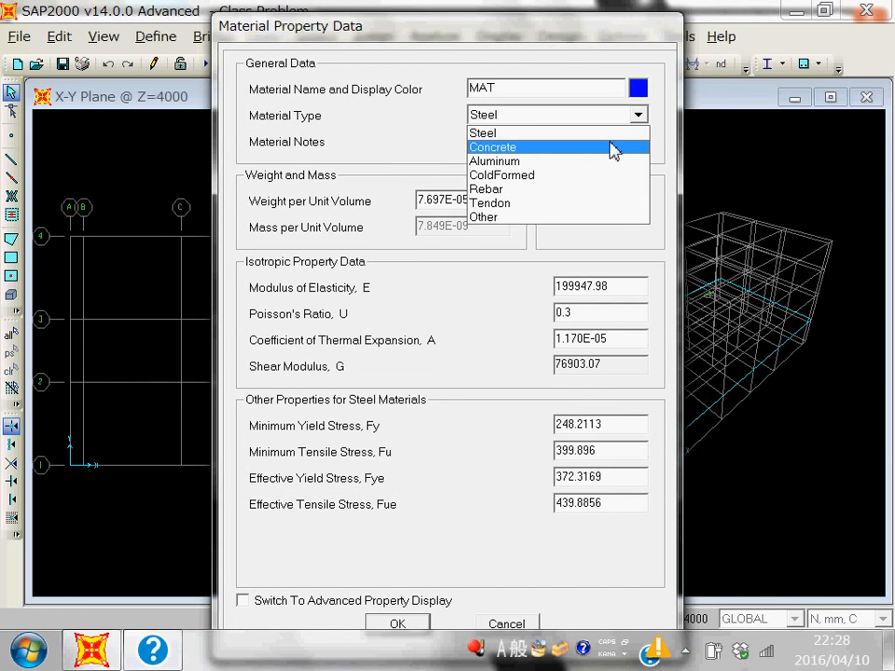
{"action": "left_click", "coordinate": [614, 148]}
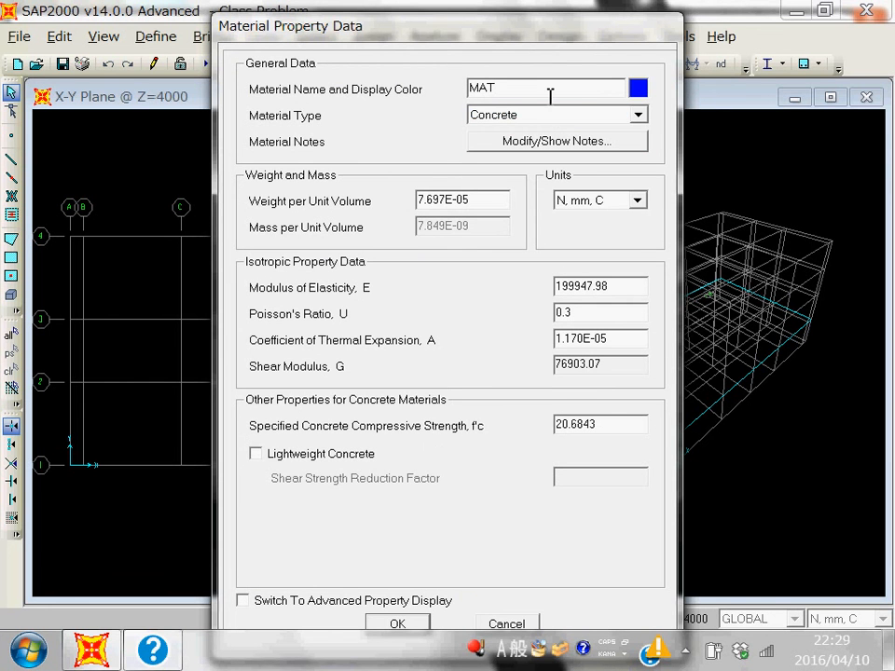
Name the new concrete material "fc 30 MPa".
{"action": "left_click_drag", "start_coordinate": [509, 91], "coordinate": [447, 97]}
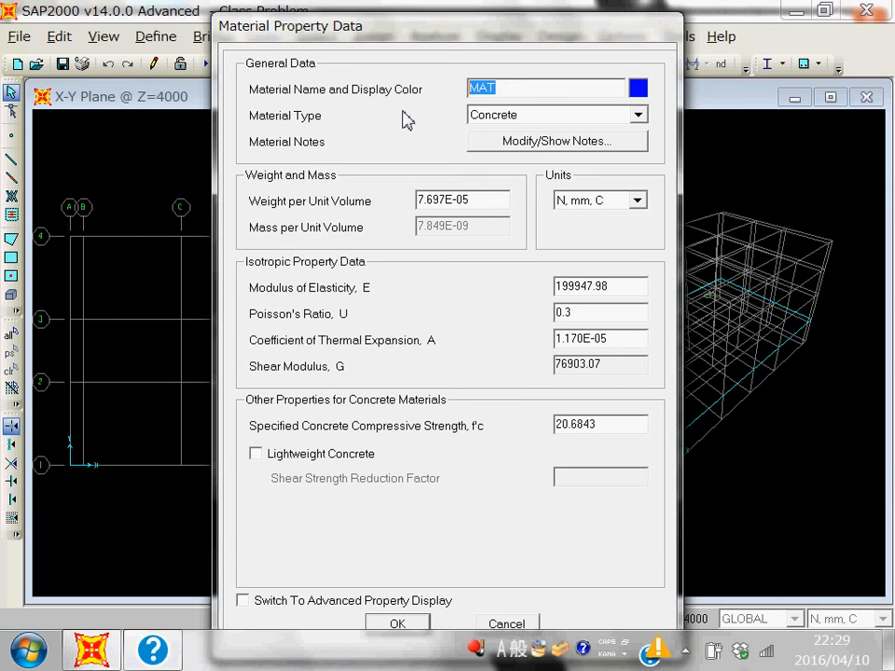
{"action": "type", "text": "30 M"}
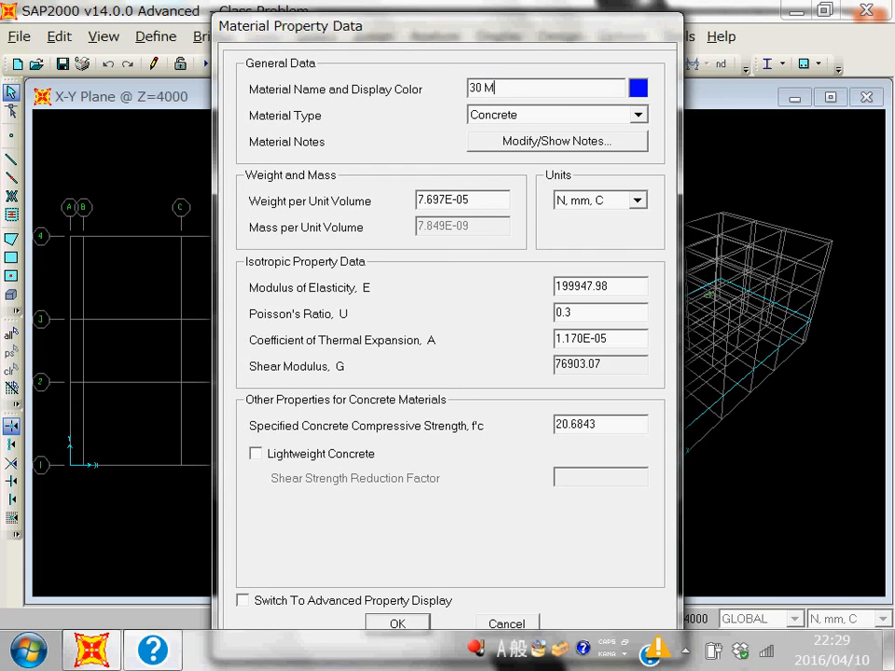
{"action": "type", "text": "Pa"}
{"action": "key", "text": "Left"}
{"action": "key", "text": "Left"}
{"action": "key", "text": "Left"}
{"action": "key", "text": "Left"}
{"action": "key", "text": "Left"}
{"action": "key", "text": "Left"}
{"action": "type", "text": "sc"}
{"action": "key", "text": "BackSpace"}
{"action": "key", "text": "BackSpace"}
{"action": "type", "text": "fc"}
{"action": "key", "text": "Right"}
{"action": "key", "text": "Right"}
Set the concrete's weight per unit volume to 2.4E-05 in N, mm, C units.
{"action": "double_click", "coordinate": [485, 209]}
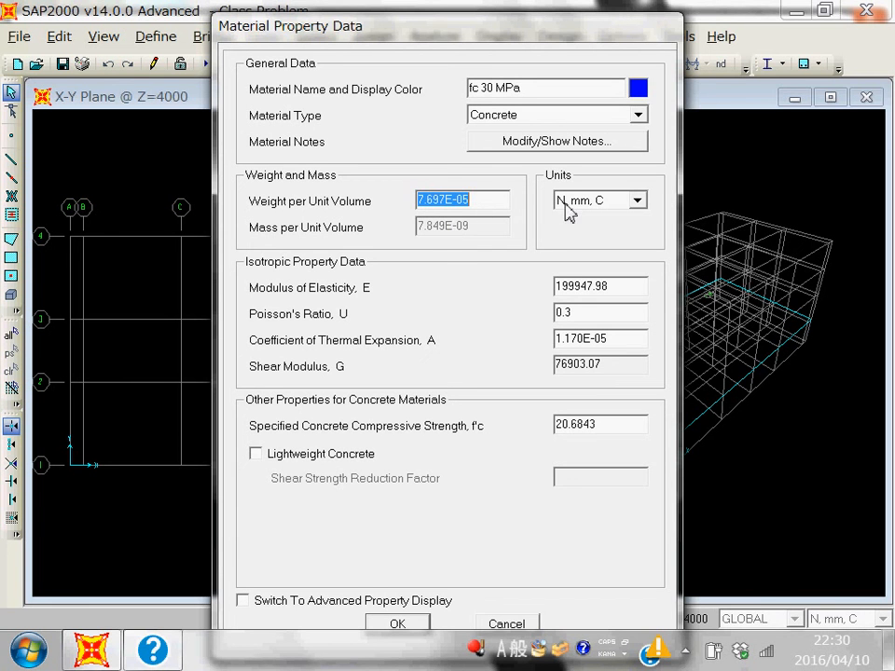
{"action": "left_click", "coordinate": [444, 200]}
{"action": "mouse_move", "coordinate": [425, 201]}
{"action": "left_mouse_down"}
{"action": "mouse_move", "coordinate": [436, 202]}
{"action": "mouse_move", "coordinate": [418, 211]}
{"action": "left_mouse_up"}
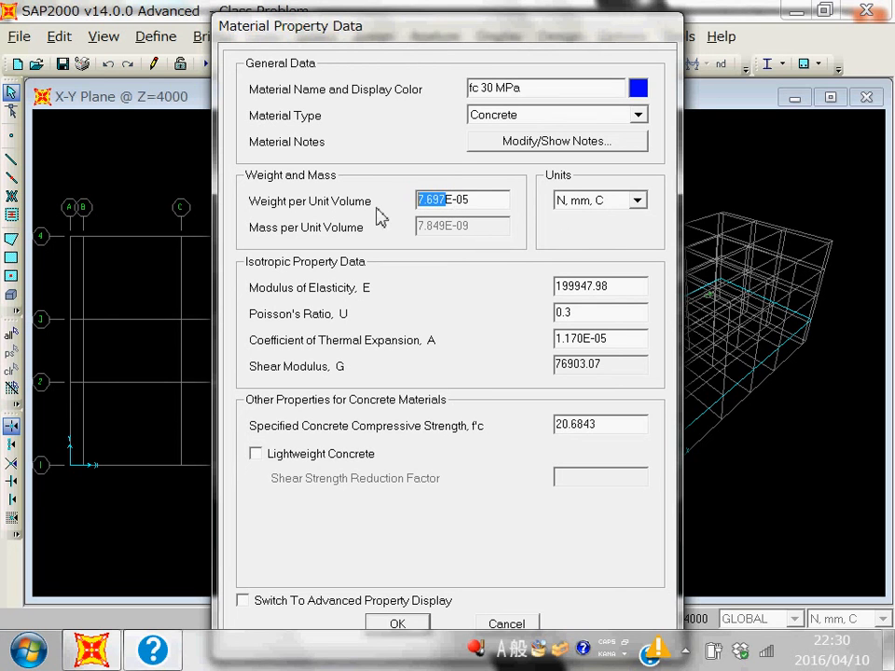
{"action": "type", "text": "2.4"}
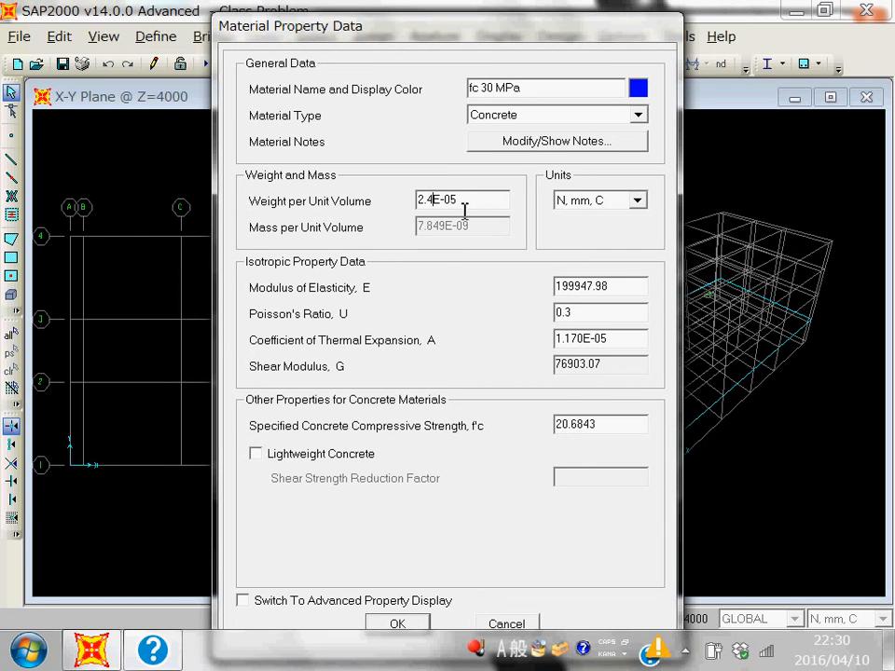
Set the concrete's modulus of elasticity to 25743 and its Poisson's ratio to 0.15.
{"action": "left_click_drag", "start_coordinate": [557, 286], "coordinate": [634, 289]}
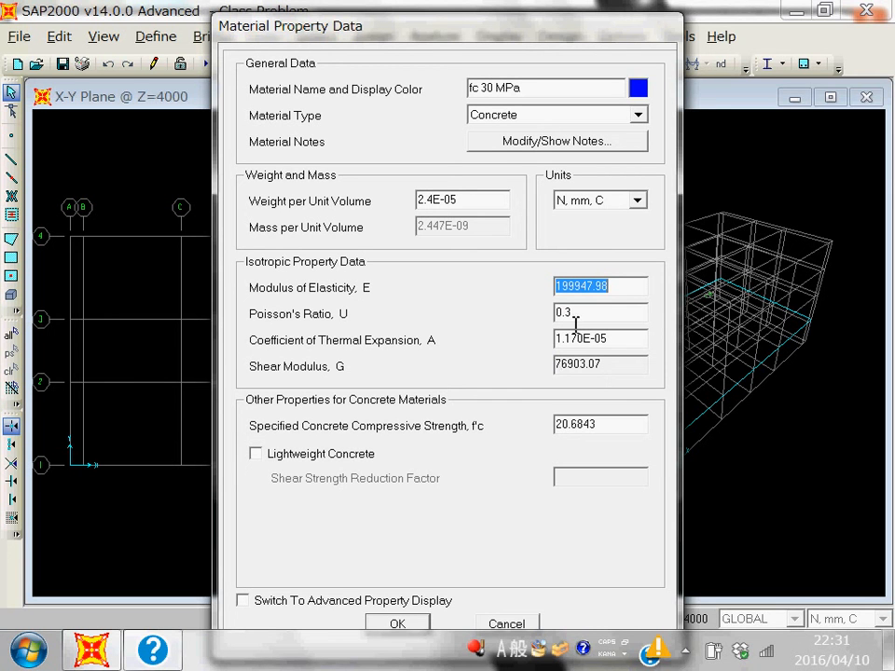
{"action": "left_click_drag", "start_coordinate": [620, 299], "coordinate": [481, 296]}
{"action": "type", "text": "25"}
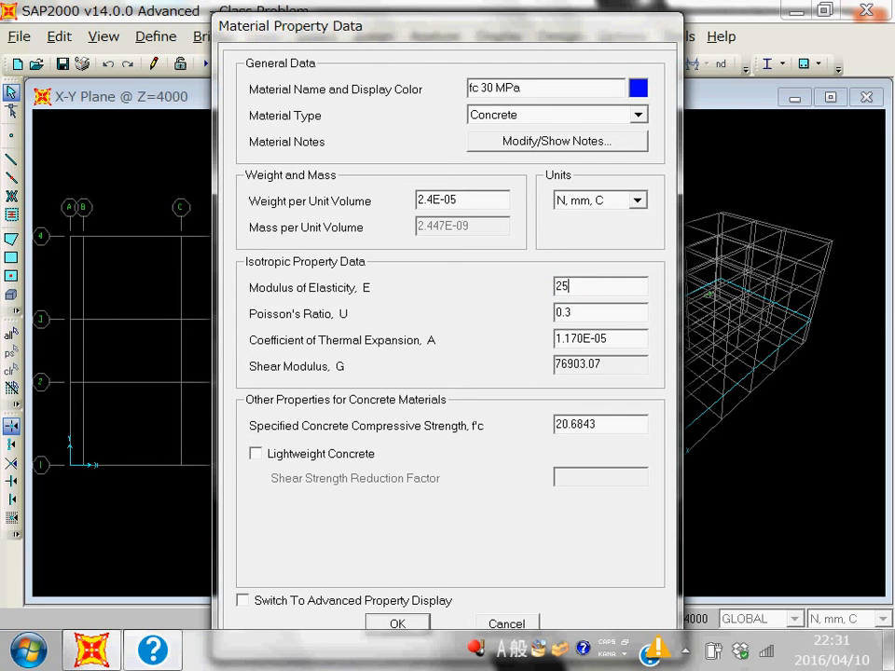
{"action": "type", "text": "742"}
{"action": "key", "text": "BackSpace"}
{"action": "type", "text": "3"}
{"action": "double_click", "coordinate": [580, 320]}
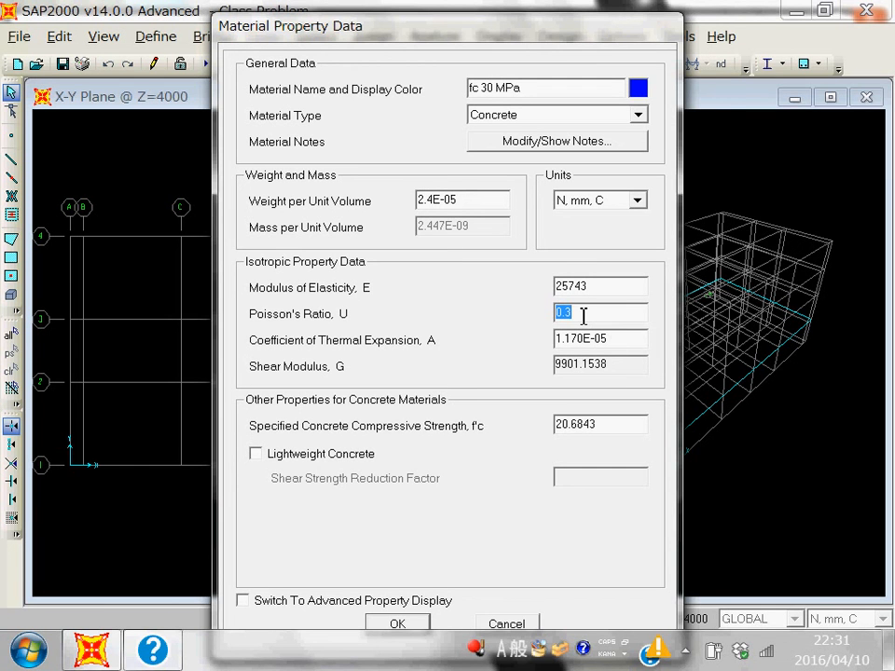
{"action": "type", "text": "0.15"}
Switch to Google Chrome and search the web for "coffecient of thermal expansion for concrete".
{"action": "left_click", "coordinate": [37, 643]}
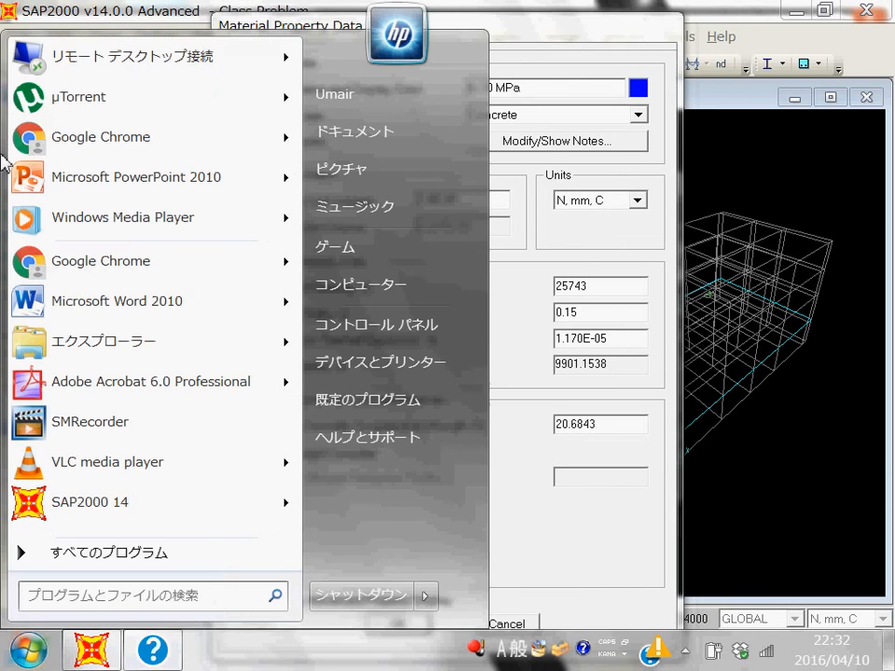
{"action": "left_click", "coordinate": [89, 155]}
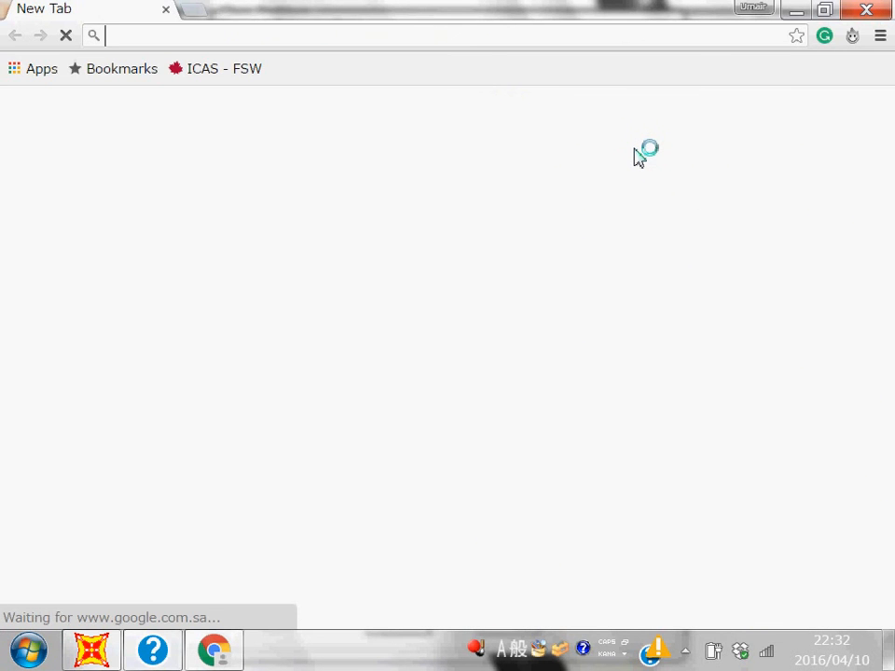
{"action": "type", "text": "oeff"}
{"action": "key", "text": "BackSpace"}
{"action": "key", "text": "BackSpace"}
{"action": "key", "text": "BackSpace"}
{"action": "key", "text": "BackSpace"}
{"action": "type", "text": "coffecient of thermal"}
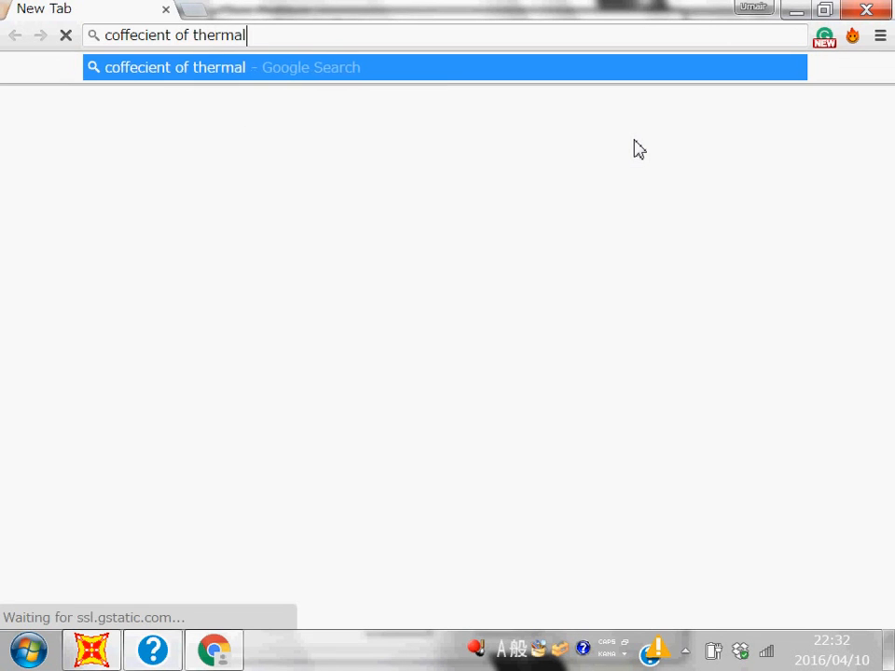
{"action": "type", "text": " expansi"}
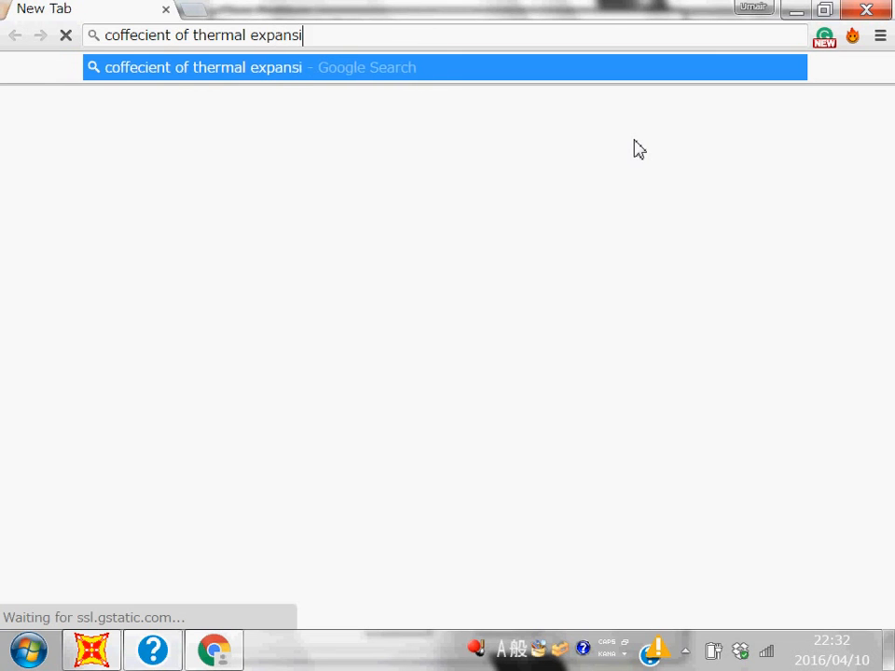
{"action": "type", "text": "on for conc"}
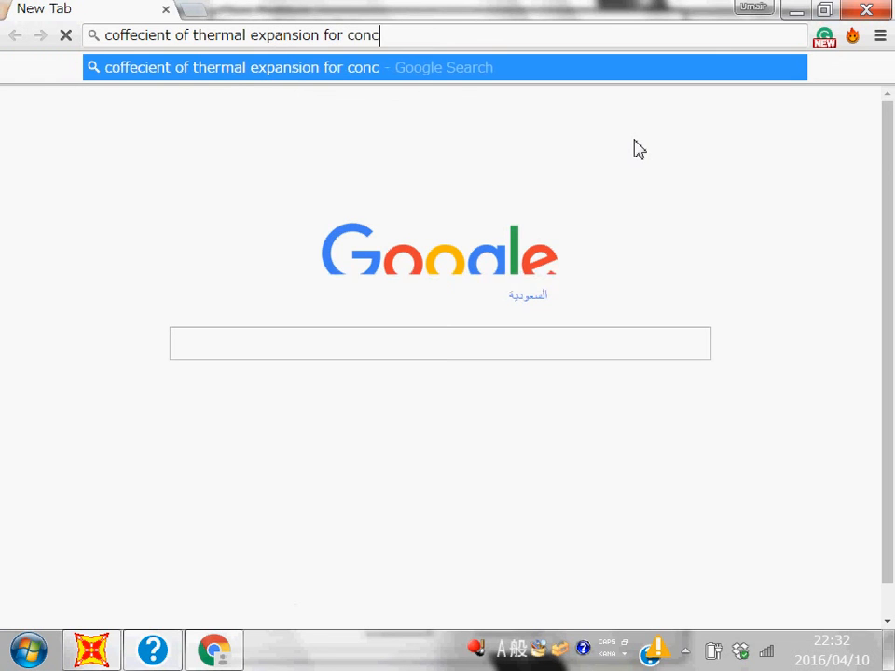
{"action": "type", "text": "rete"}
{"action": "key", "text": "Return"}
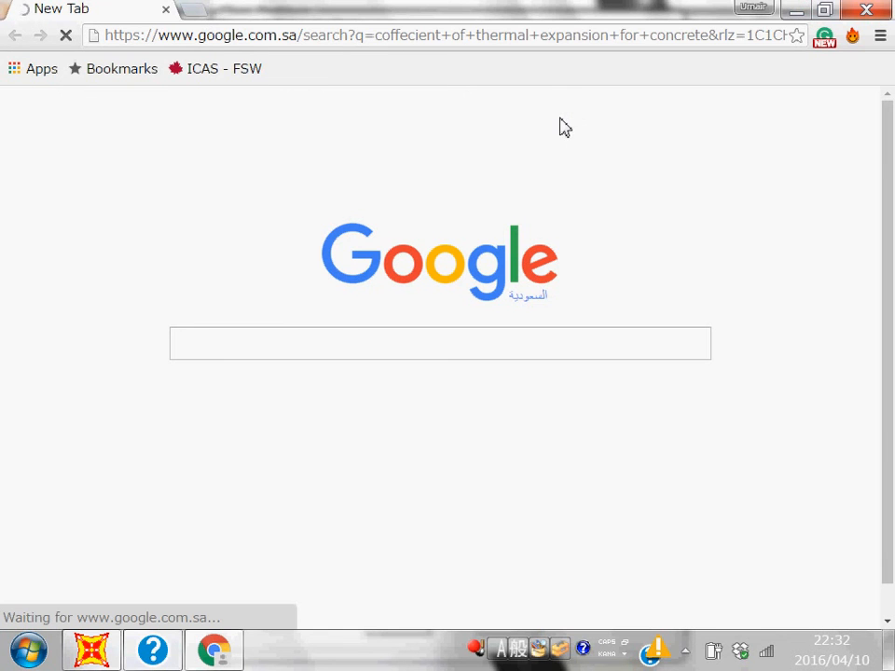
Open the Engineering ToolBox page on coefficients of linear thermal expansion and find the concrete entry in its table.
{"action": "left_click", "coordinate": [797, 10]}
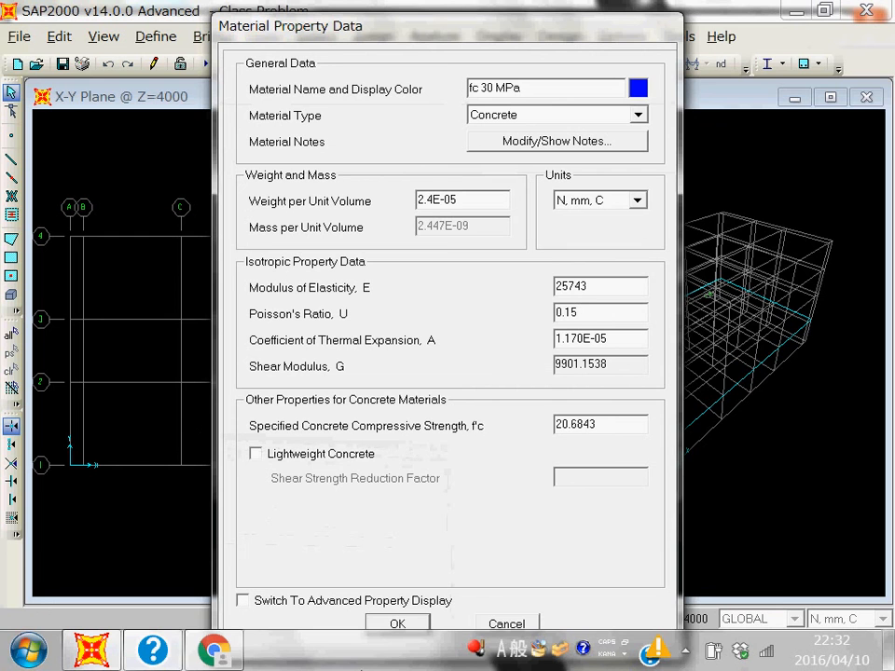
{"action": "left_click", "coordinate": [219, 656]}
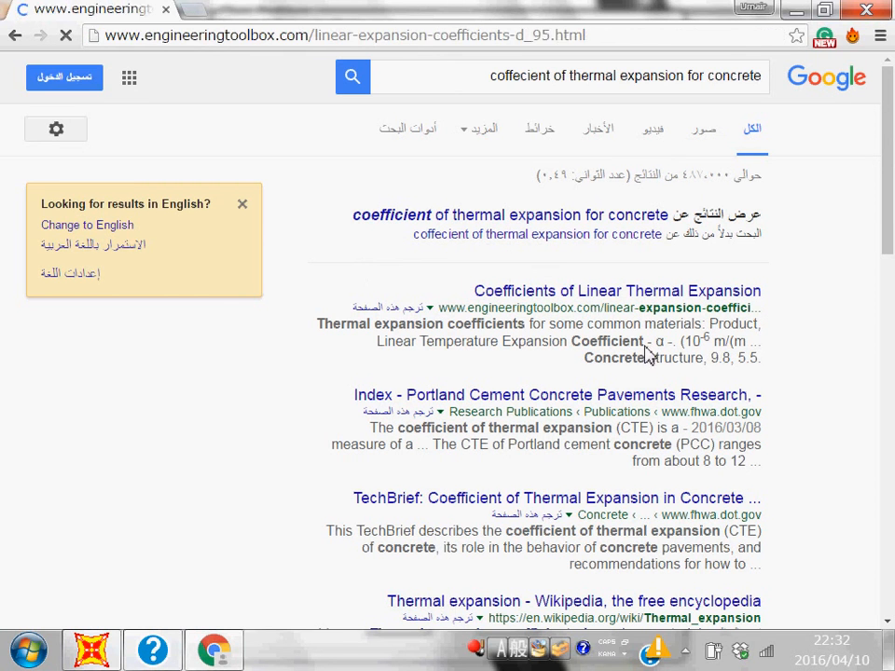
{"action": "scroll", "coordinate": [648, 356], "scroll_direction": "down", "scroll_amount": 1}
{"action": "scroll", "coordinate": [678, 244], "scroll_direction": "down", "scroll_amount": 1}
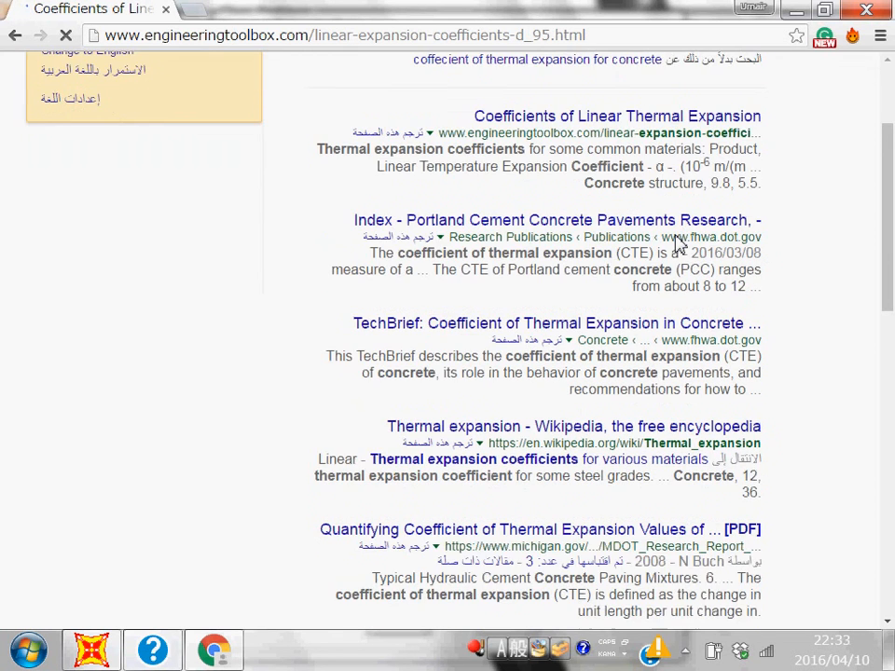
{"action": "scroll", "coordinate": [678, 244], "scroll_direction": "down", "scroll_amount": 1}
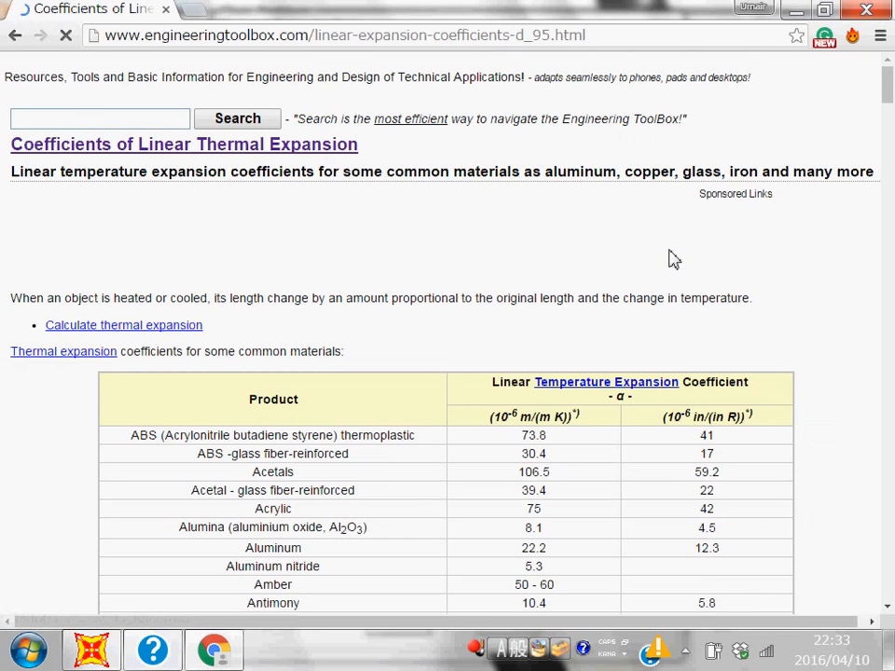
{"action": "scroll", "coordinate": [673, 259], "scroll_direction": "down", "scroll_amount": 1}
{"action": "scroll", "coordinate": [667, 249], "scroll_direction": "down", "scroll_amount": 4}
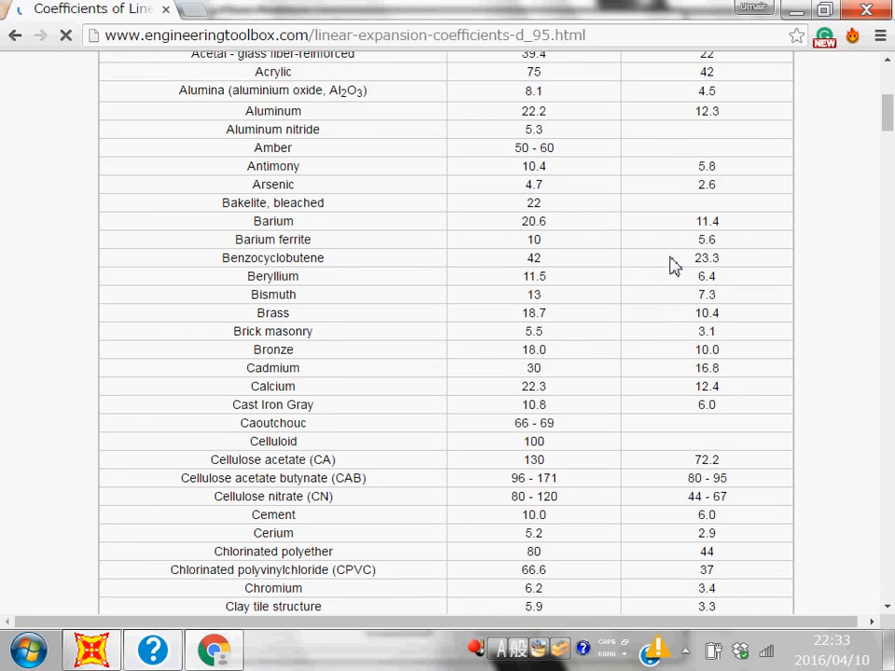
{"action": "scroll", "coordinate": [673, 265], "scroll_direction": "down", "scroll_amount": 2}
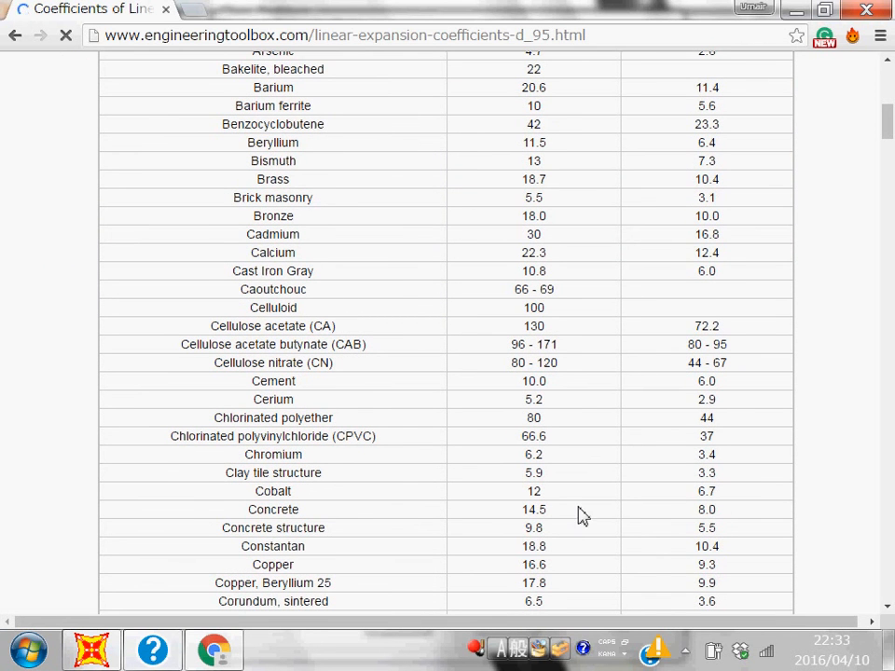
Check the unit headings of the expansion table and highlight the coefficients in the Concrete row.
{"action": "scroll", "coordinate": [587, 511], "scroll_direction": "up", "scroll_amount": 2}
{"action": "scroll", "coordinate": [589, 503], "scroll_direction": "up", "scroll_amount": 3}
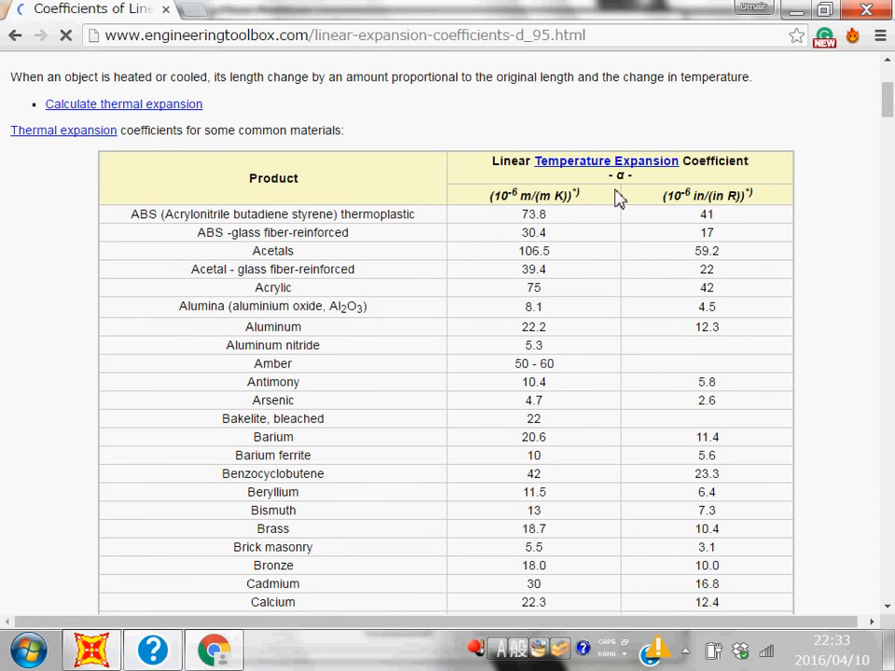
{"action": "double_click", "coordinate": [563, 198]}
{"action": "scroll", "coordinate": [623, 247], "scroll_direction": "down", "scroll_amount": 3}
{"action": "scroll", "coordinate": [626, 248], "scroll_direction": "down", "scroll_amount": 6}
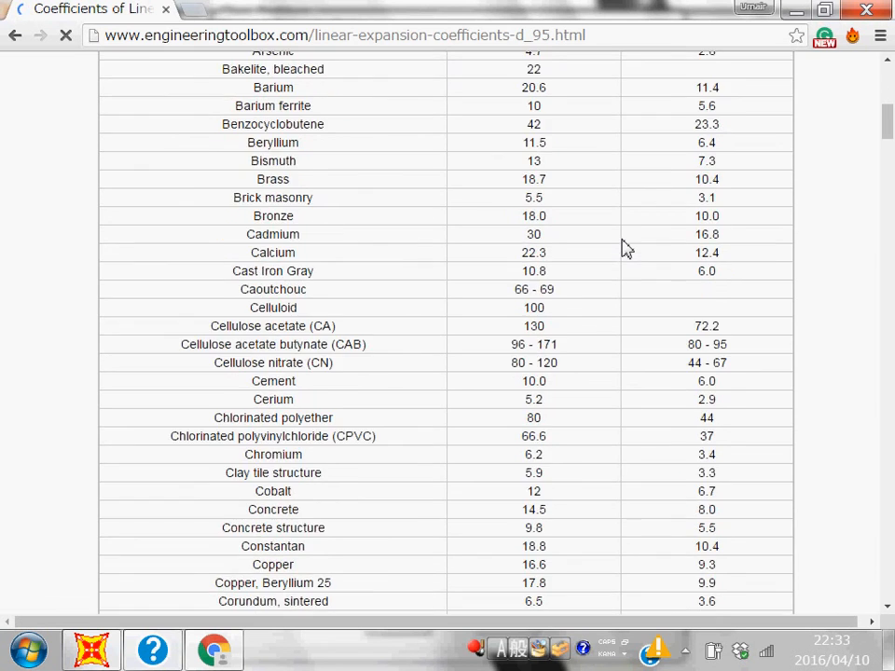
{"action": "scroll", "coordinate": [627, 250], "scroll_direction": "down", "scroll_amount": 1}
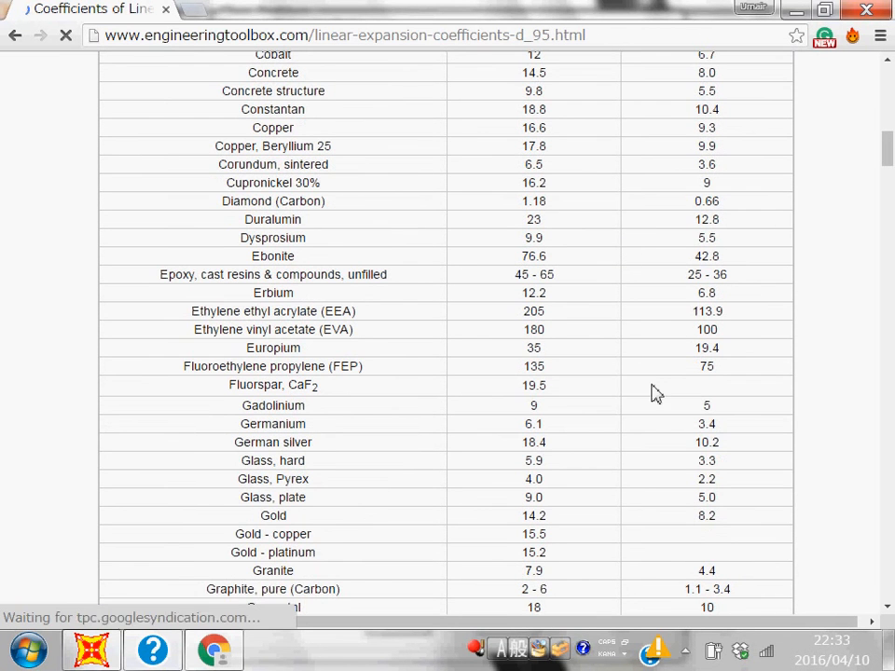
{"action": "scroll", "coordinate": [341, 320], "scroll_direction": "up", "scroll_amount": 1}
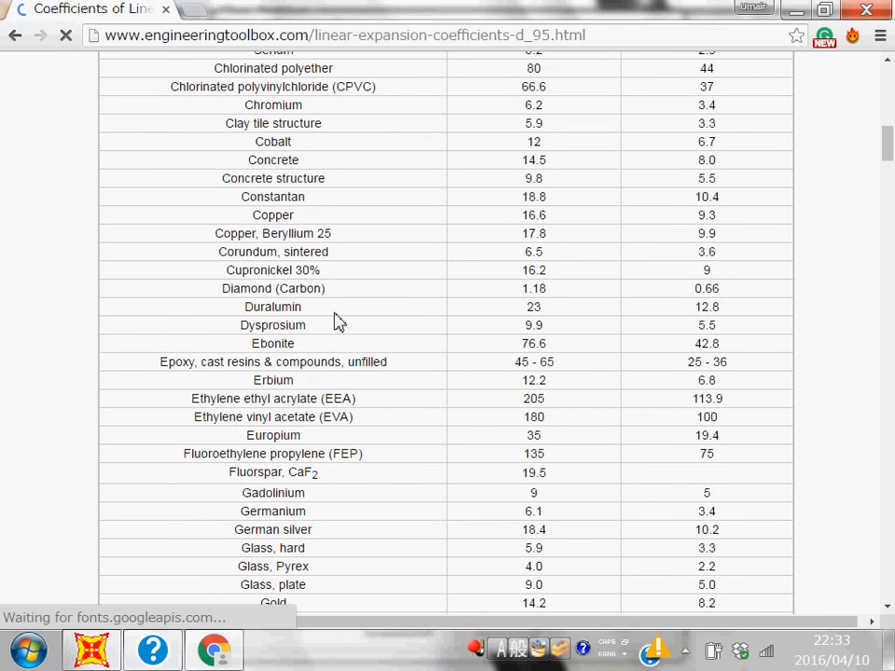
{"action": "left_click_drag", "start_coordinate": [722, 161], "coordinate": [523, 174]}
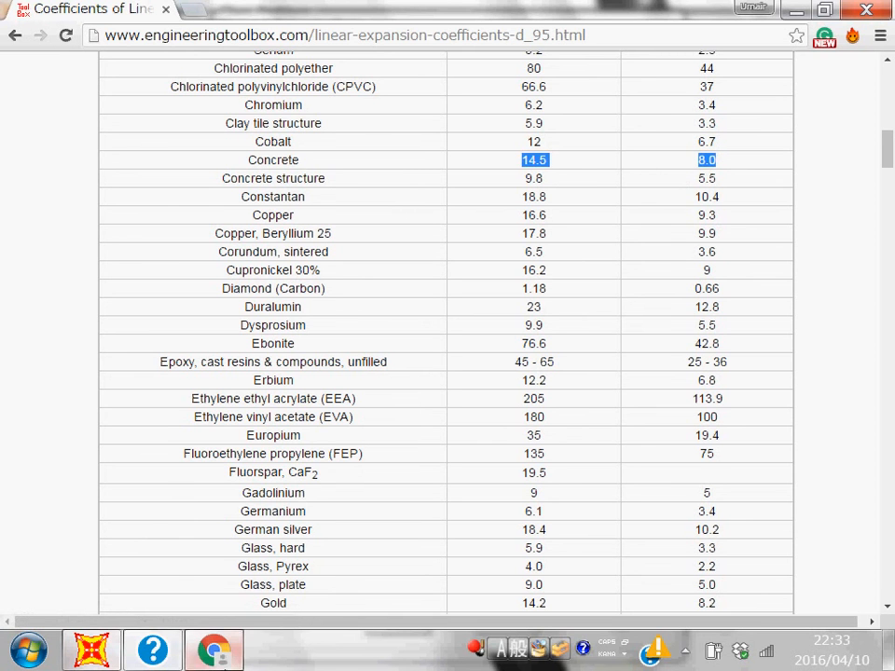
Compare the material data in SAP2000 with the web table and examine the exponent in its in/(in R) column heading.
{"action": "mouse_move", "coordinate": [220, 657]}
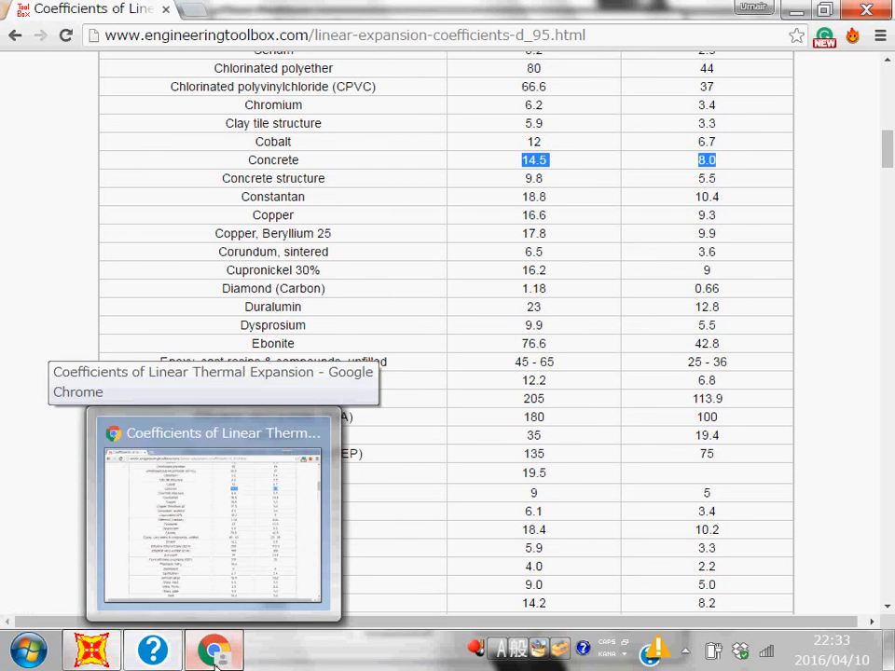
{"action": "left_click", "coordinate": [227, 656]}
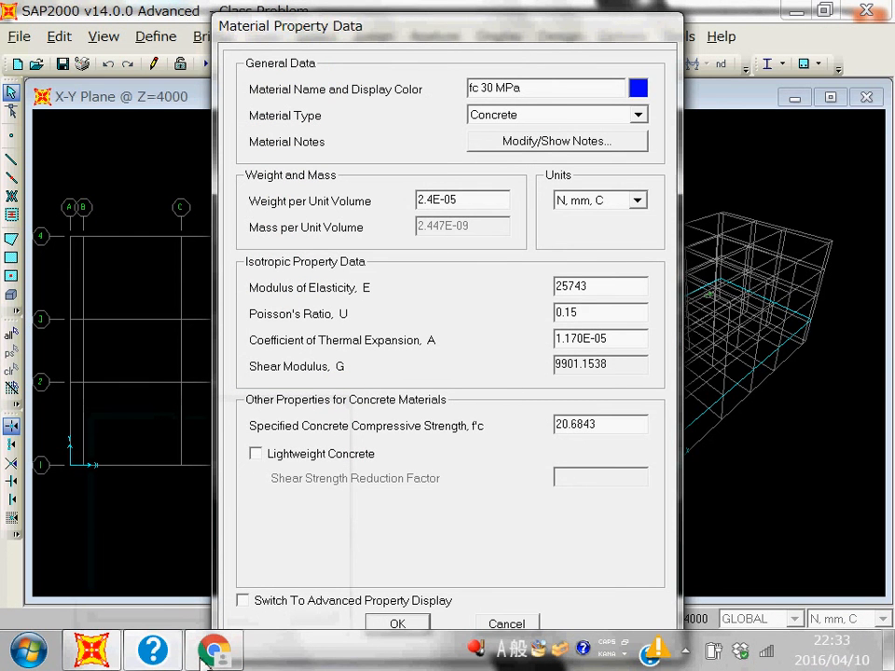
{"action": "left_click", "coordinate": [214, 653]}
{"action": "scroll", "coordinate": [433, 410], "scroll_direction": "up", "scroll_amount": 12}
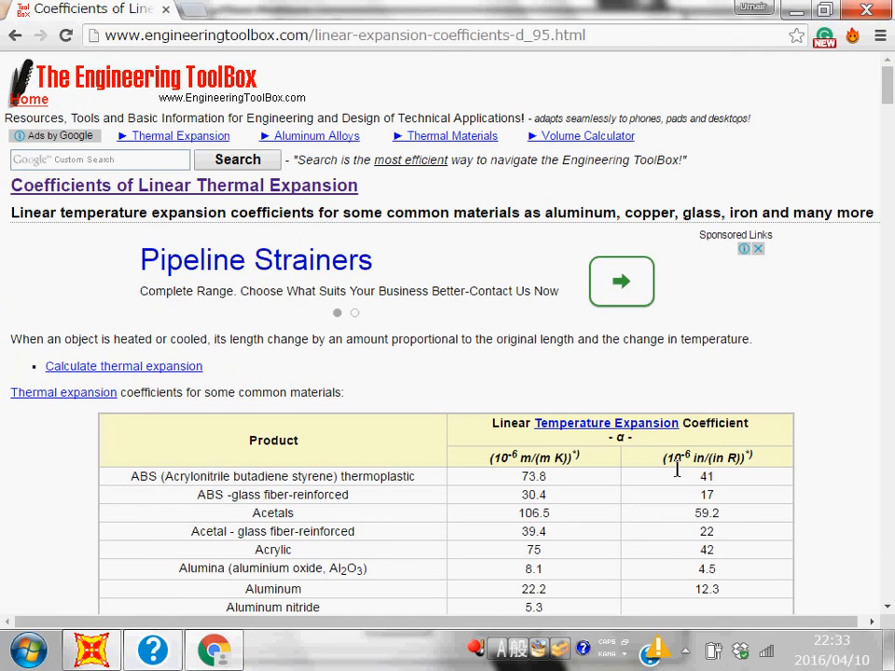
{"action": "left_click_drag", "start_coordinate": [680, 465], "coordinate": [704, 469]}
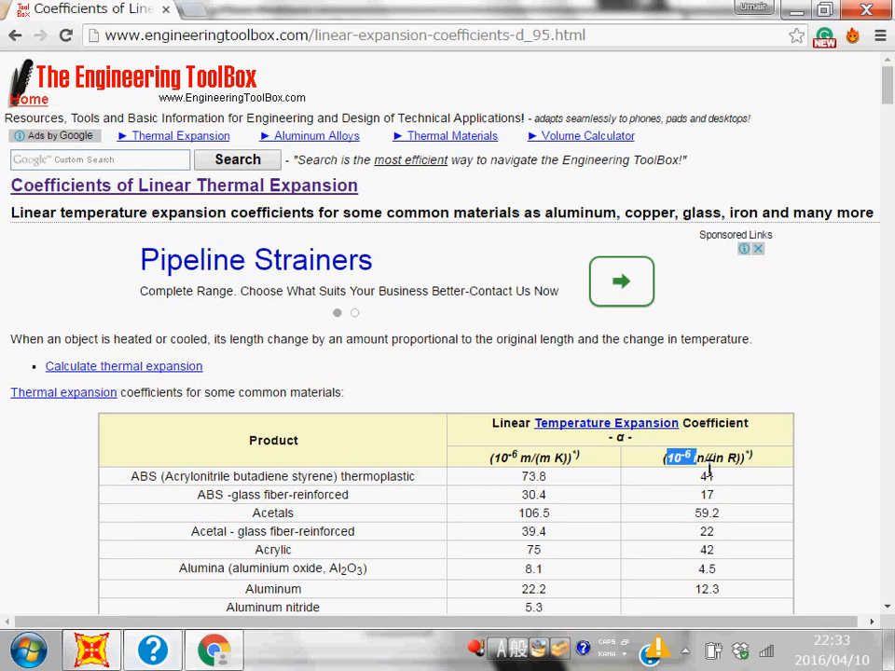
{"action": "left_click", "coordinate": [710, 471]}
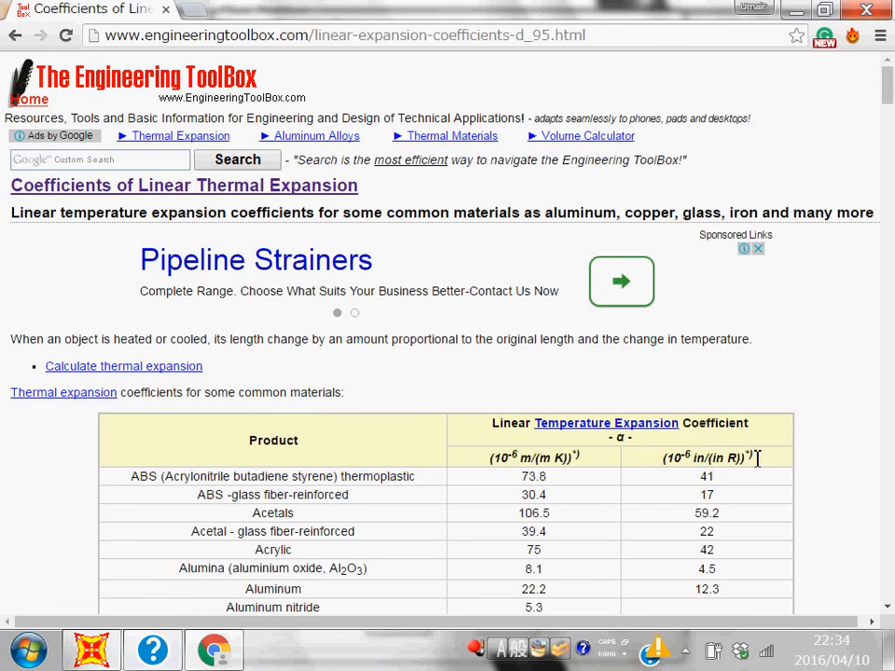
{"action": "scroll", "coordinate": [680, 485], "scroll_direction": "down", "scroll_amount": 5}
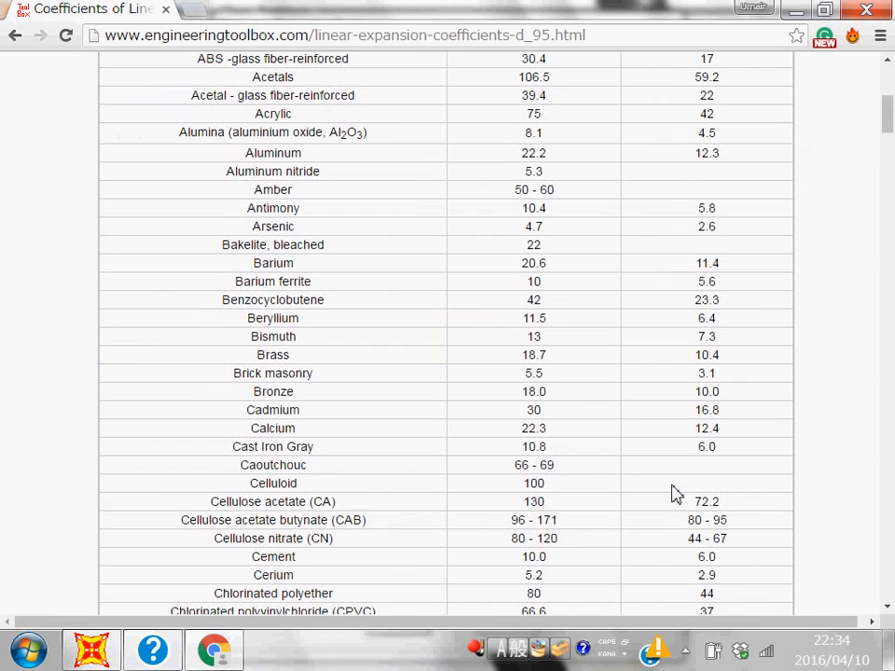
Switch back to SAP2000 and set the fc 30 MPa concrete's coefficient of thermal expansion to 8E-06.
{"action": "left_click", "coordinate": [214, 650]}
{"action": "left_click", "coordinate": [606, 315]}
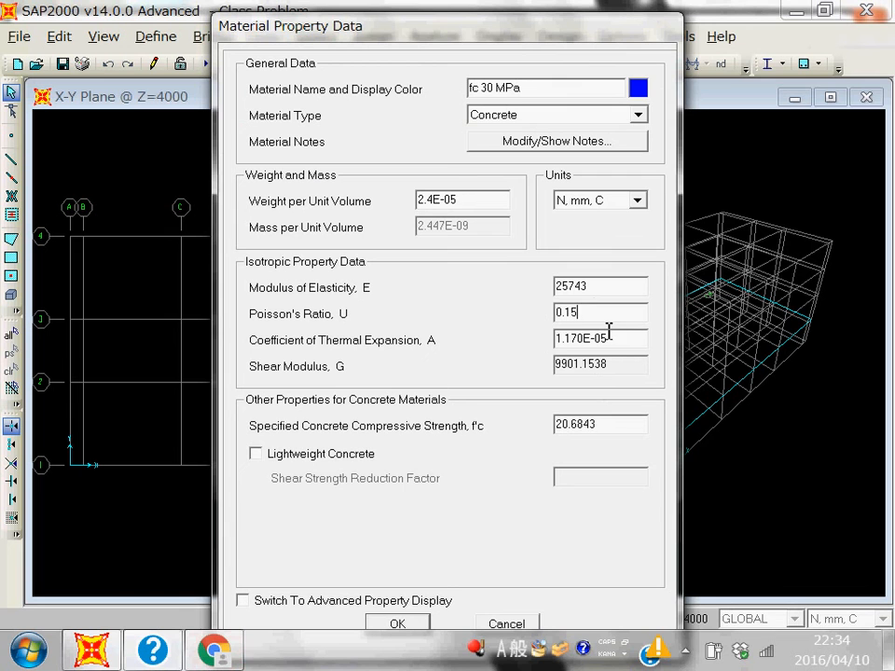
{"action": "key", "text": "Tab"}
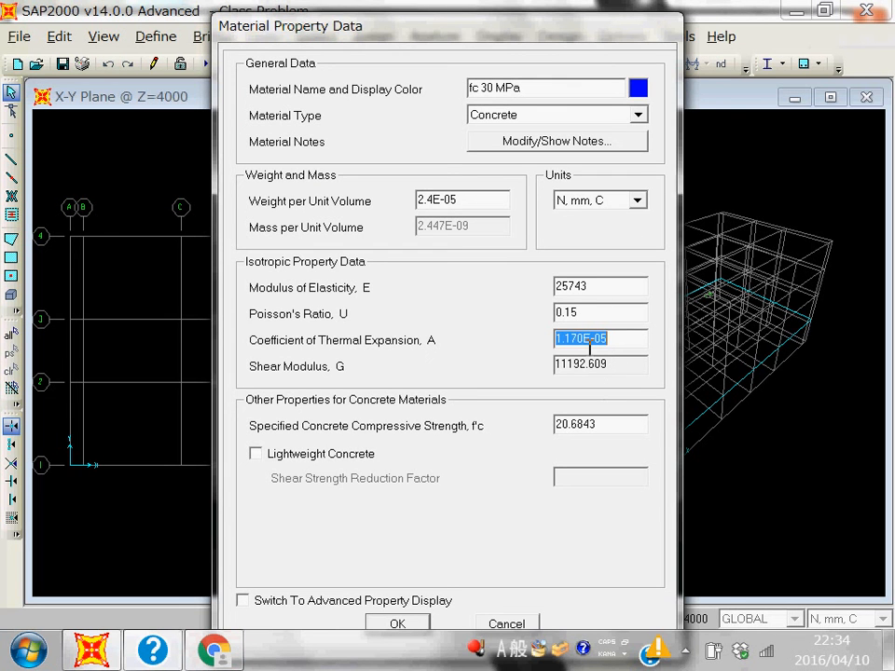
{"action": "left_click_drag", "start_coordinate": [585, 346], "coordinate": [543, 346]}
{"action": "type", "text": "8"}
{"action": "left_click_drag", "start_coordinate": [578, 347], "coordinate": [595, 347]}
{"action": "type", "text": "6"}
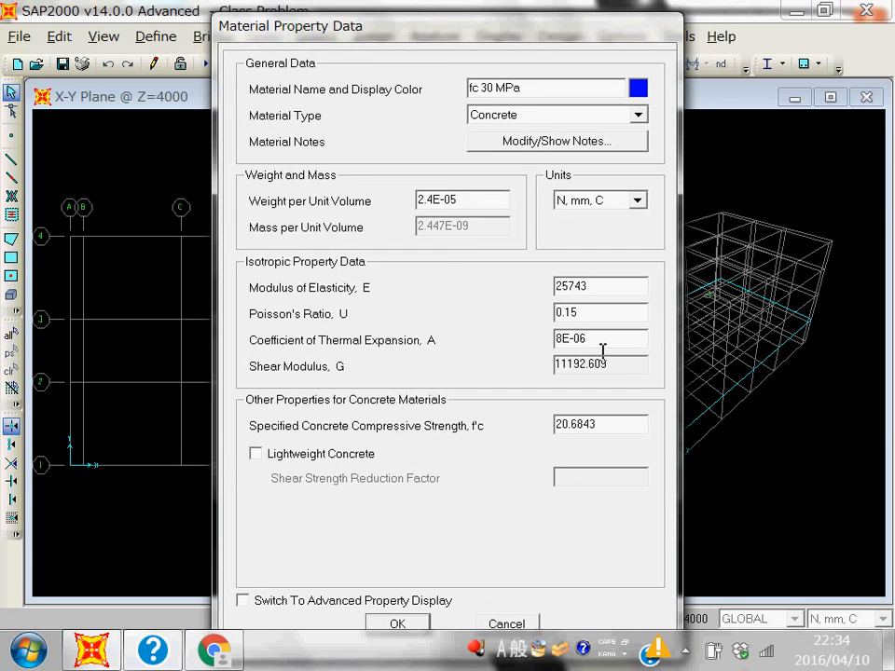
Set the specified concrete compressive strength f'c to 30 and accept the fc 30 MPa material.
{"action": "double_click", "coordinate": [620, 437]}
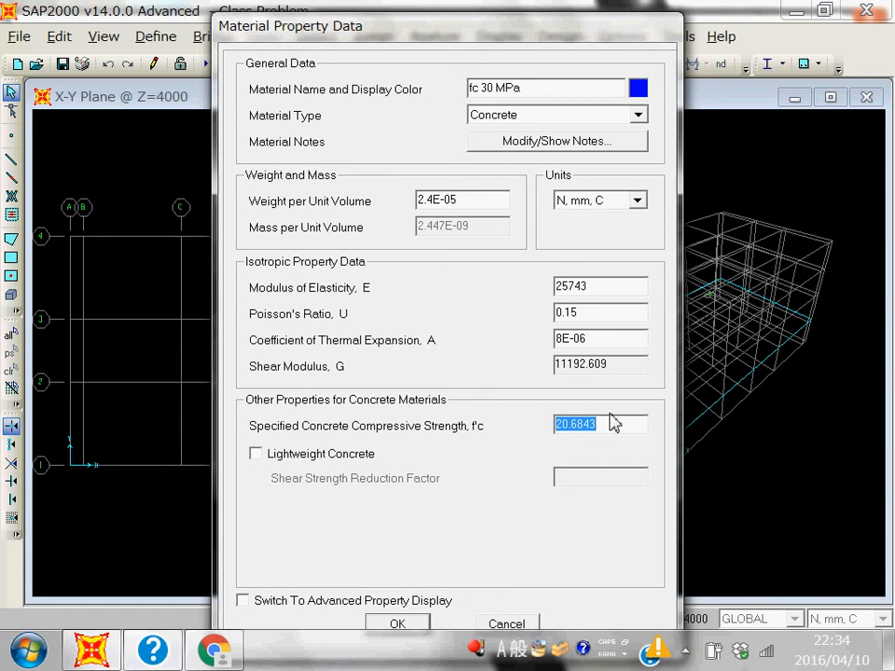
{"action": "type", "text": "30"}
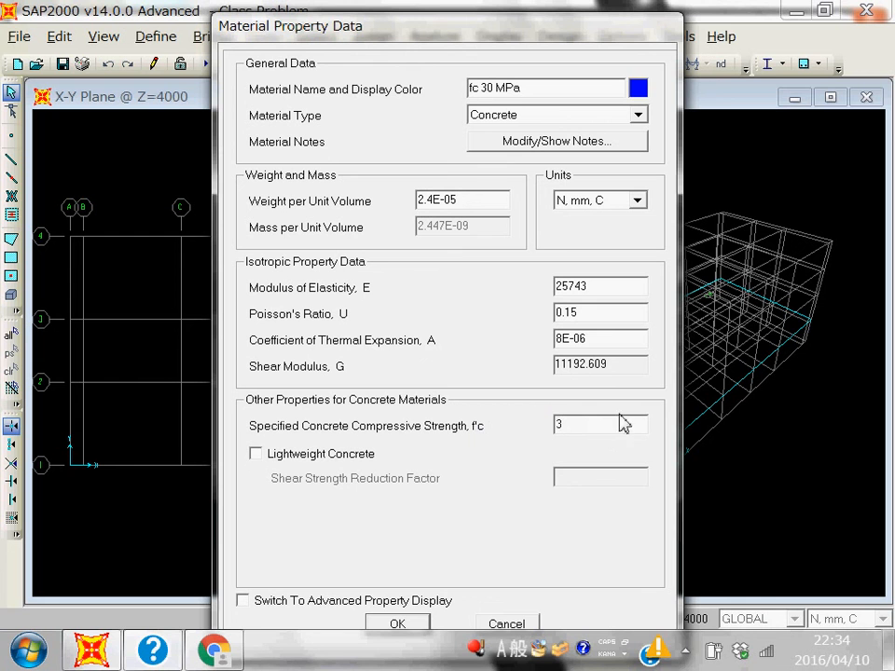
{"action": "left_click", "coordinate": [398, 624]}
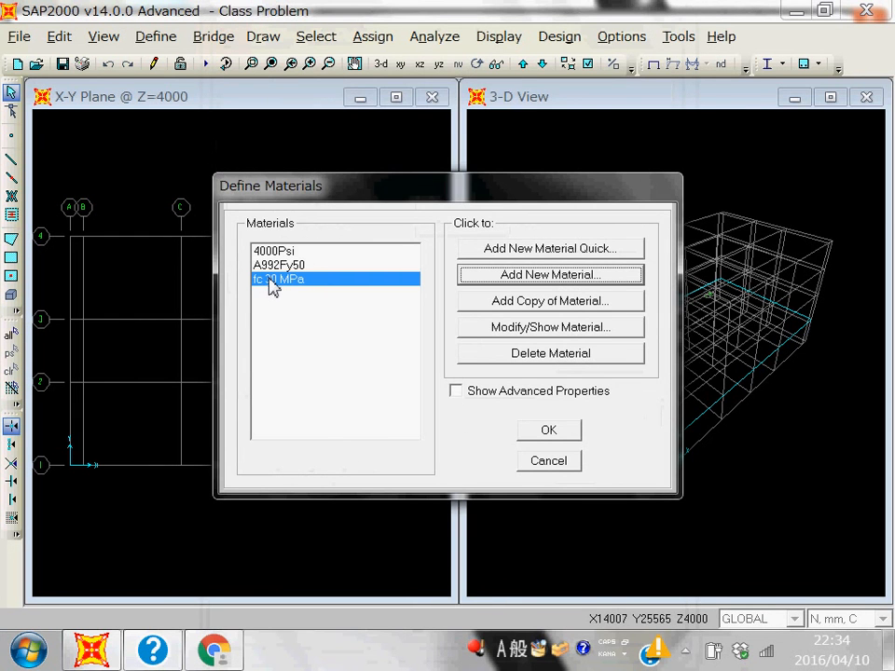
Add a copy of the fc 30 MPa material and name it "fc 20 MPa".
{"action": "left_click", "coordinate": [511, 314]}
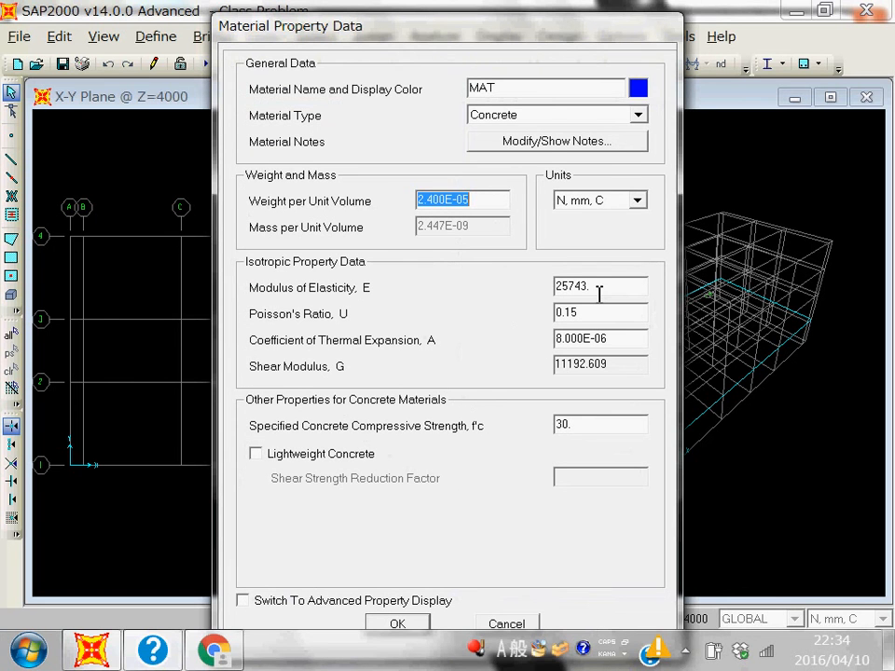
{"action": "left_click", "coordinate": [536, 93]}
{"action": "type", "text": "fc 20"}
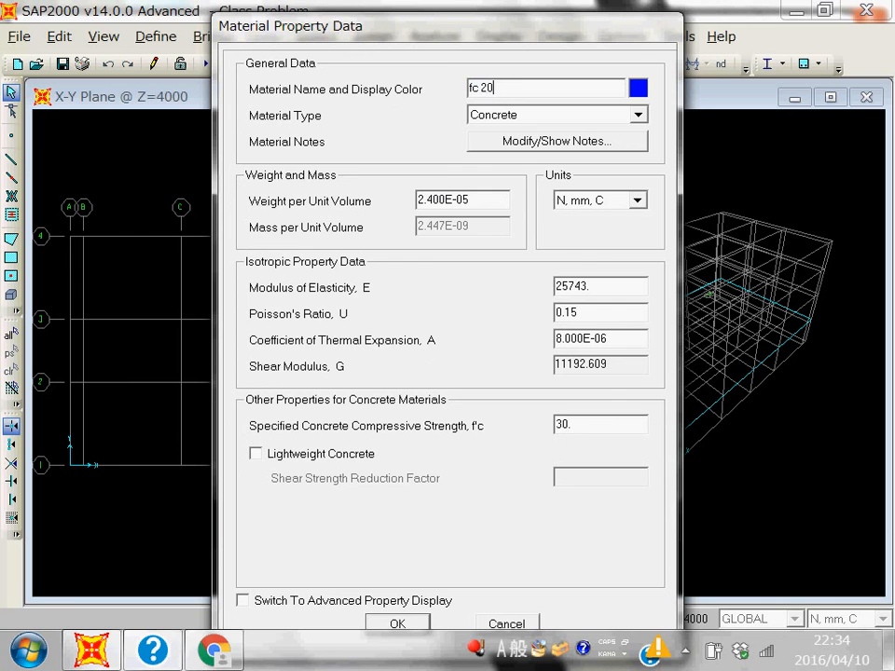
{"action": "type", "text": " MPa"}
Set the fc 20 MPa material's modulus of elasticity to 21019 and compressive strength f'c to 20, and accept the material definitions.
{"action": "double_click", "coordinate": [631, 294]}
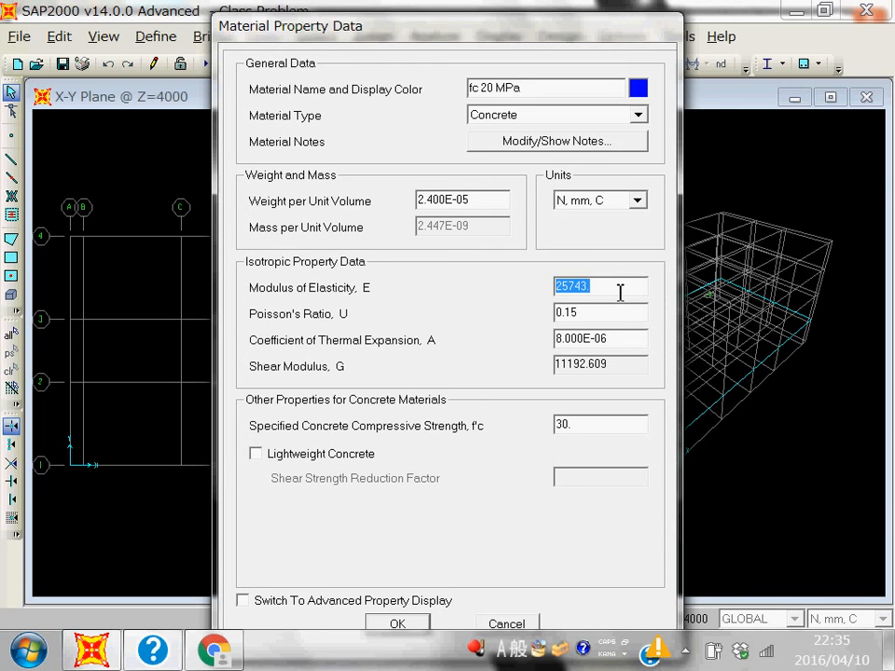
{"action": "type", "text": "2"}
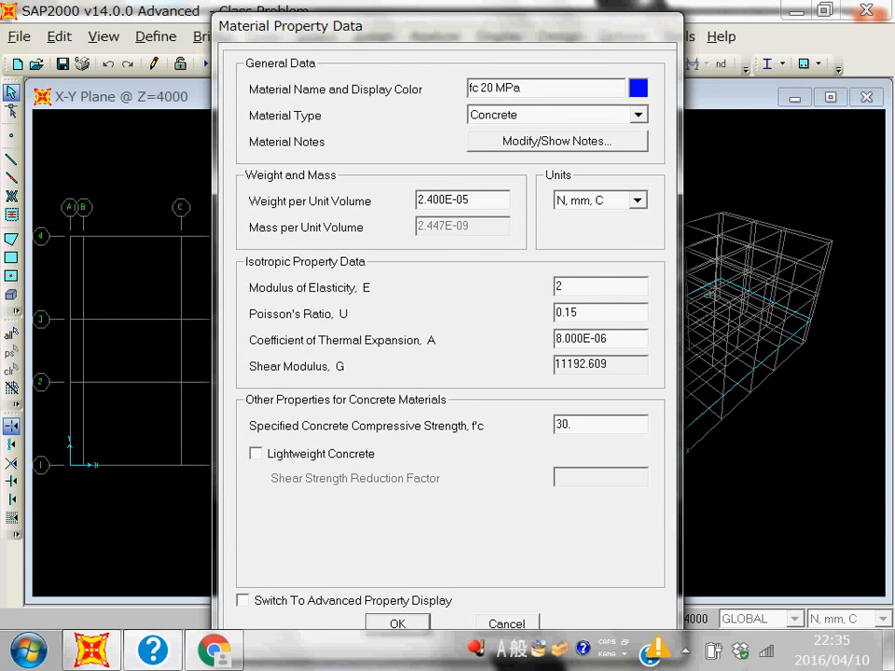
{"action": "type", "text": "1019"}
{"action": "left_click", "coordinate": [598, 426]}
{"action": "type", "text": "20"}
{"action": "left_click", "coordinate": [399, 624]}
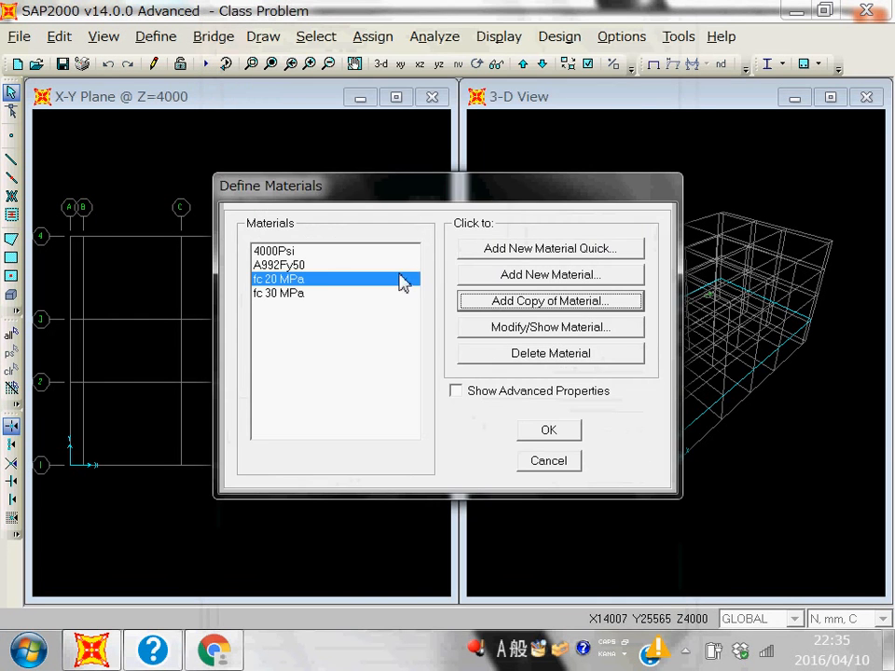
{"action": "left_click", "coordinate": [546, 434]}
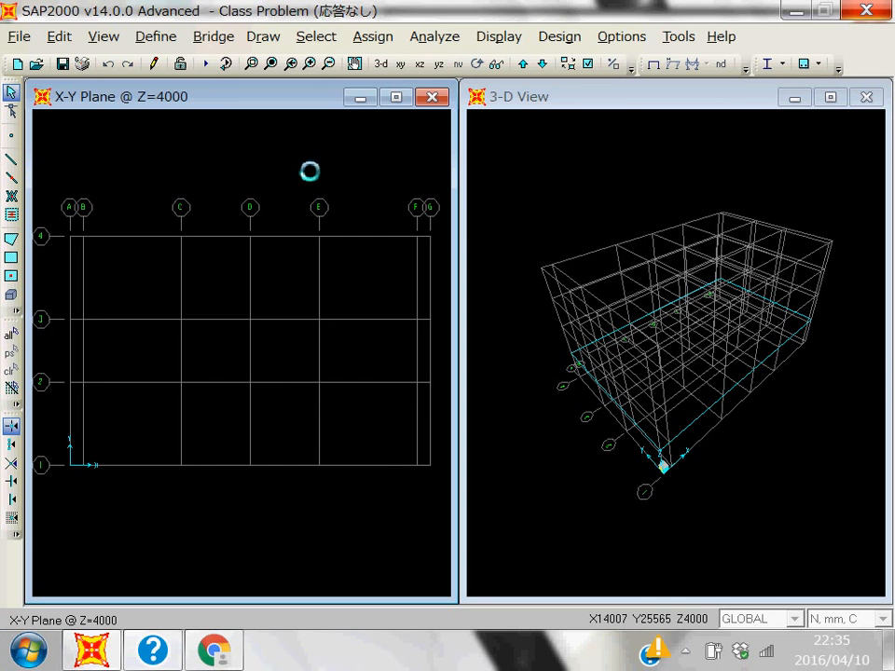
Review the fc 20 MPa and fc 30 MPa entries in the list of defined materials and close the list.
{"action": "left_click", "coordinate": [276, 73]}
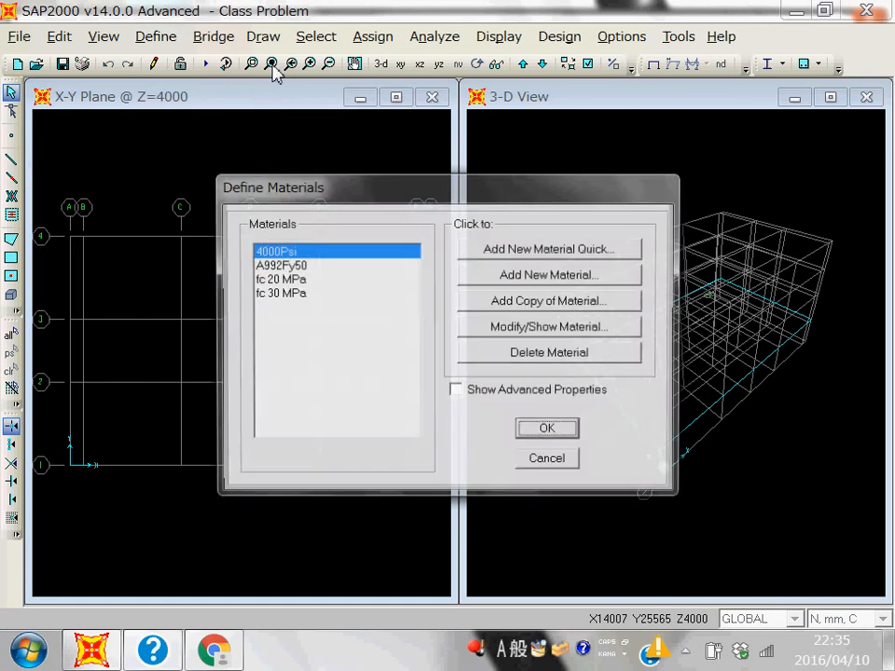
{"action": "left_click", "coordinate": [296, 280]}
{"action": "left_click", "coordinate": [299, 294]}
{"action": "left_click", "coordinate": [300, 280]}
{"action": "left_click", "coordinate": [299, 293]}
{"action": "left_click", "coordinate": [300, 280]}
{"action": "left_click", "coordinate": [300, 295]}
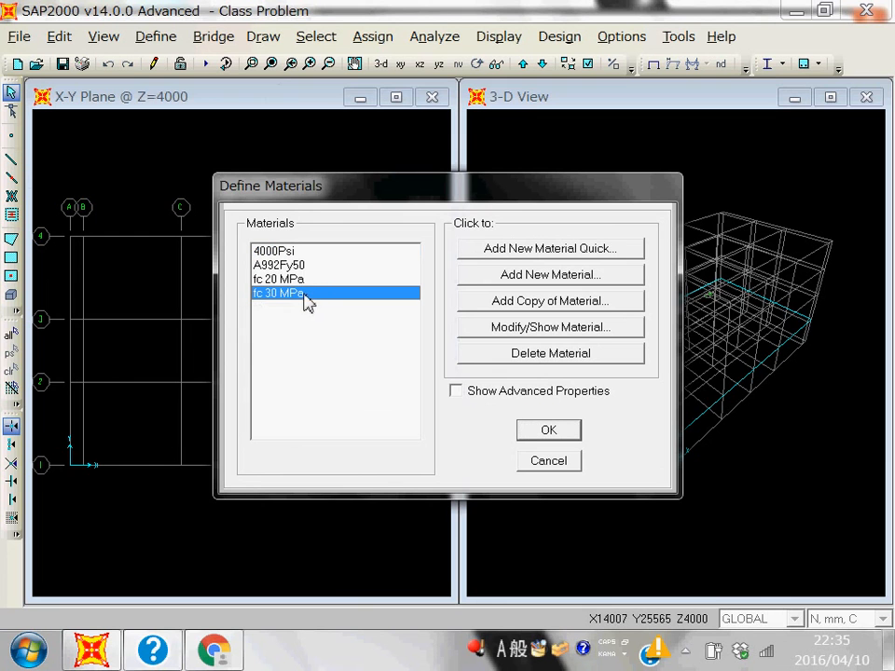
{"action": "left_click", "coordinate": [539, 429]}
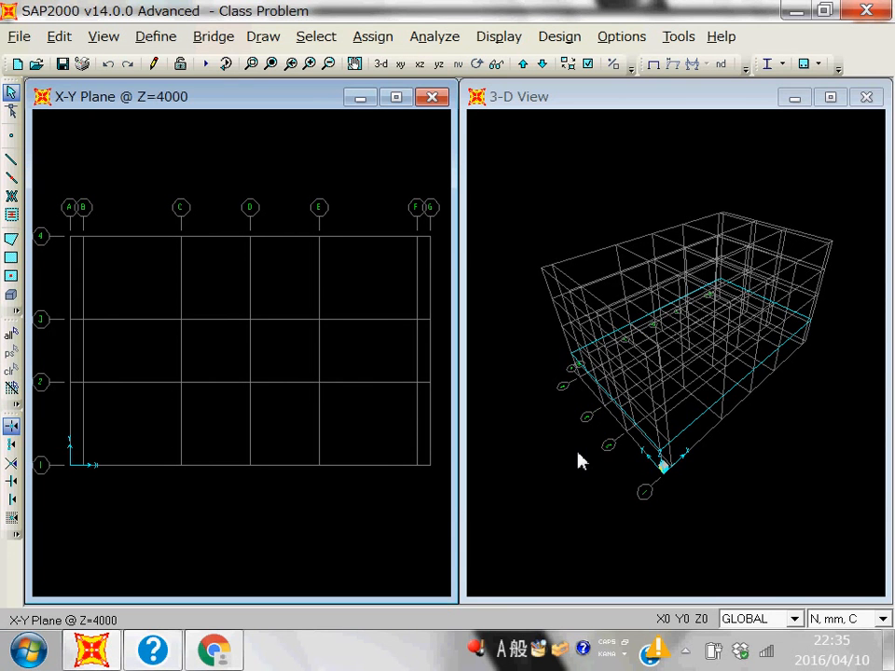
{"action": "left_click", "coordinate": [149, 39]}
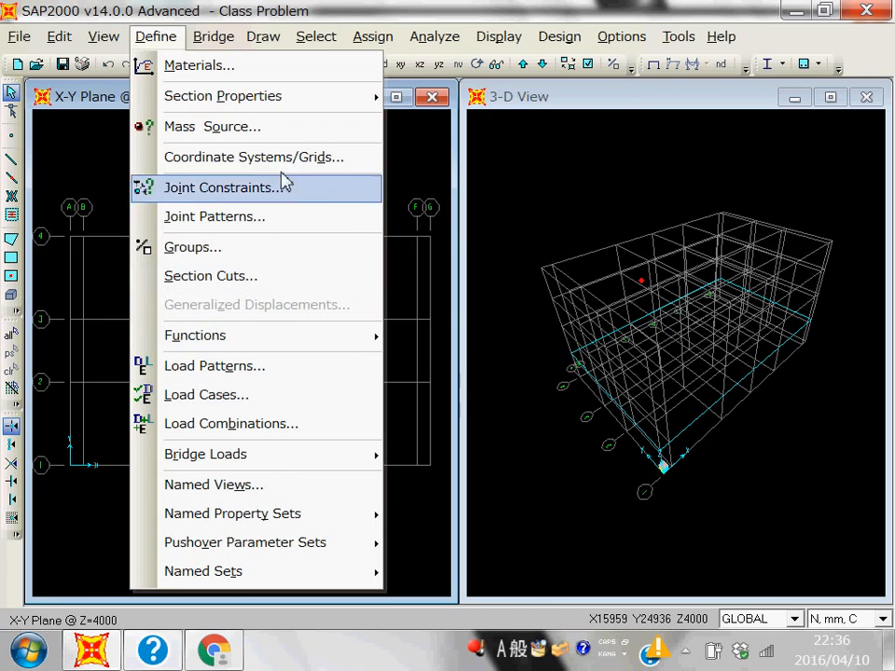
{"action": "mouse_move", "coordinate": [285, 99]}
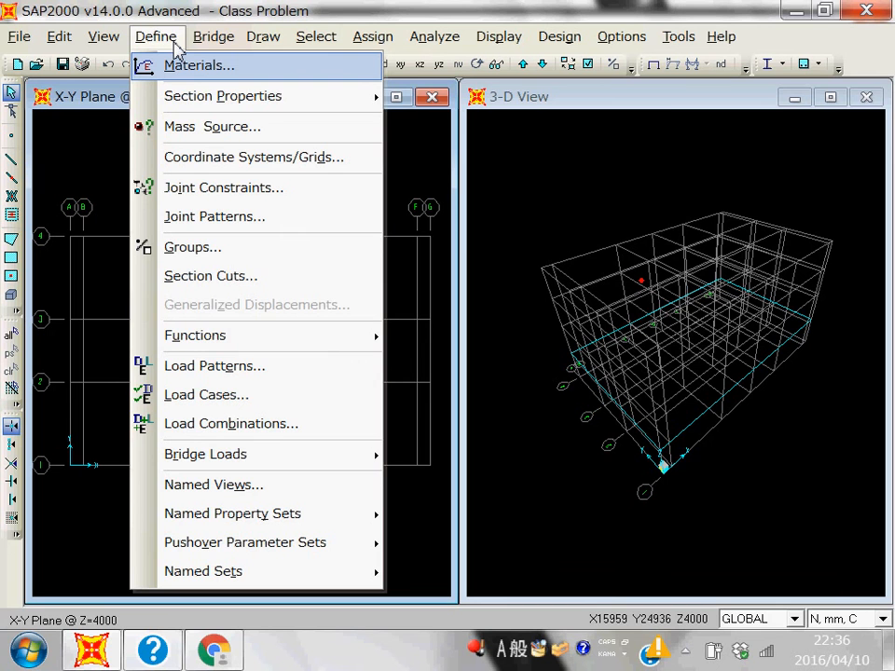
{"action": "left_click", "coordinate": [533, 130]}
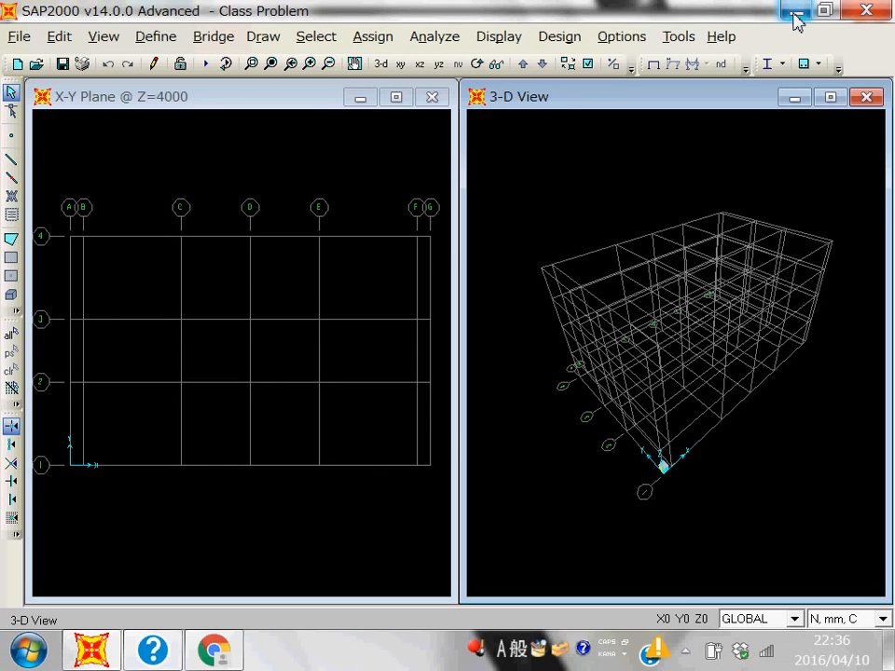
{"action": "left_click", "coordinate": [254, 112]}
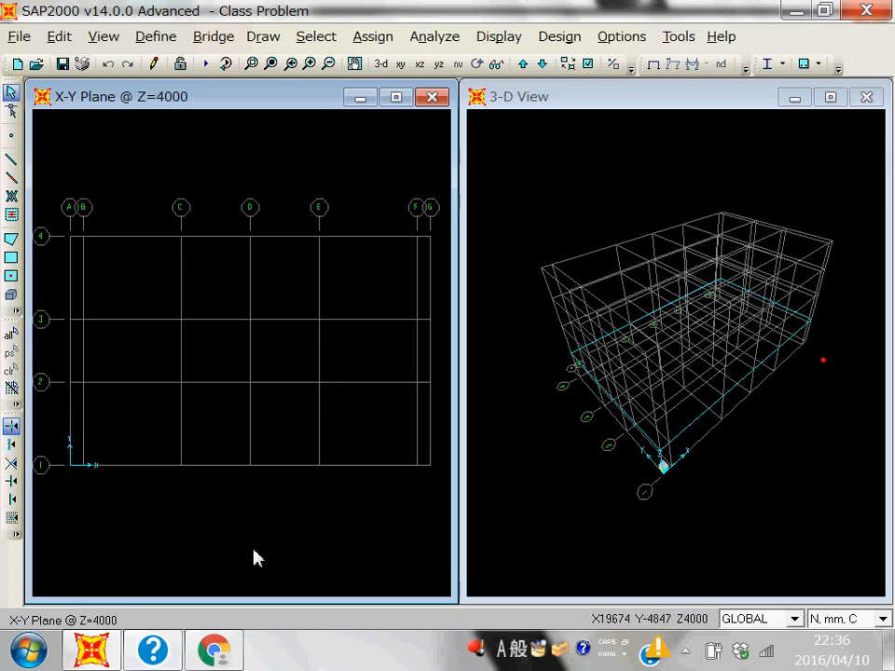
{"action": "left_click", "coordinate": [687, 652]}
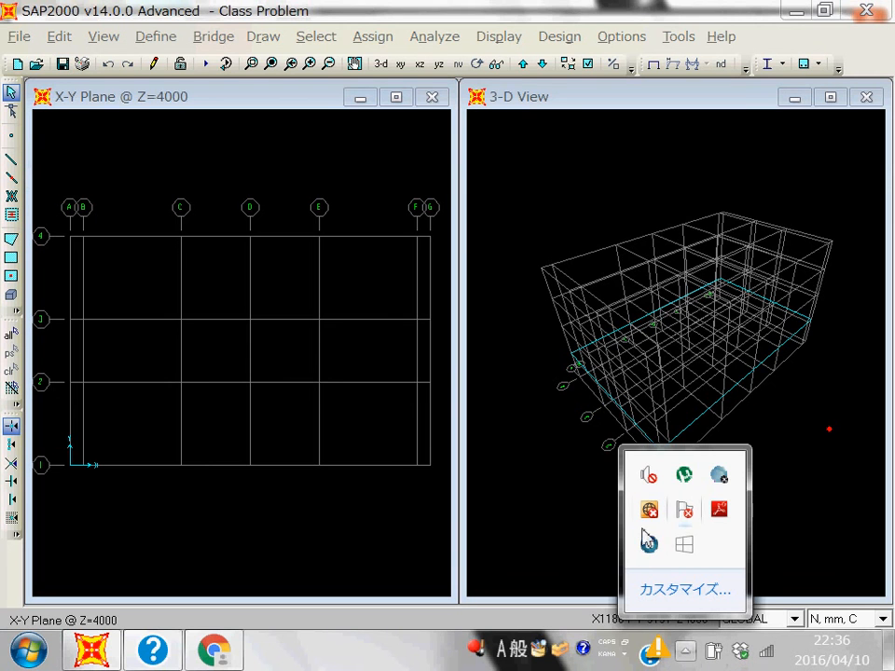